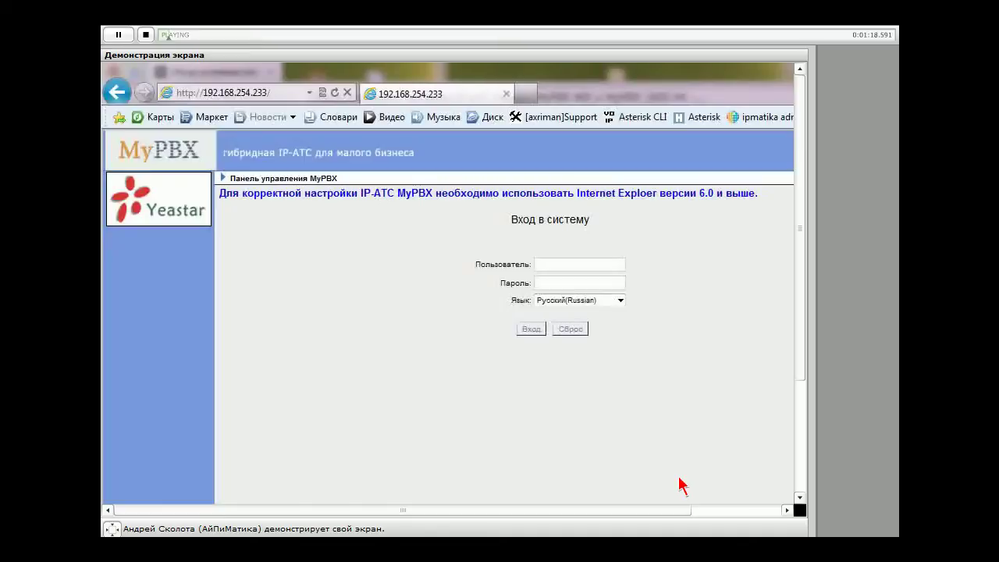
Log in as admin with the interface language left on Русский
left_click(620, 300)
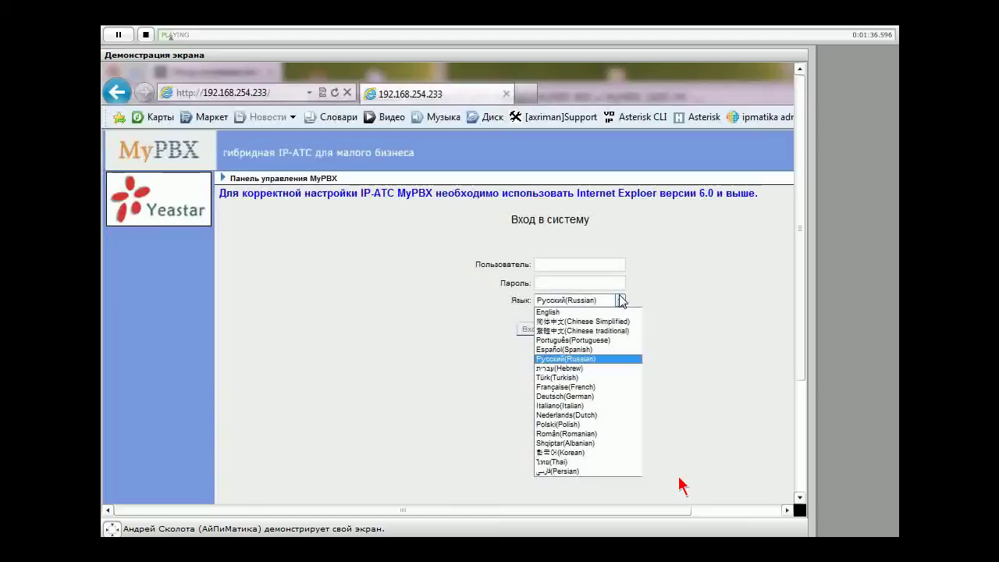
left_click(681, 357)
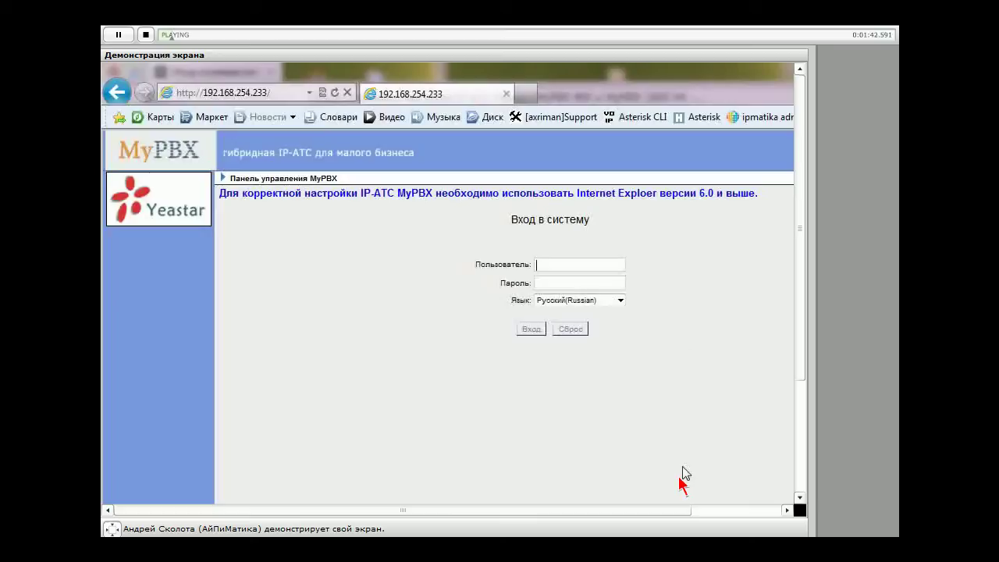
type("admin")
key("Tab")
key("Return")
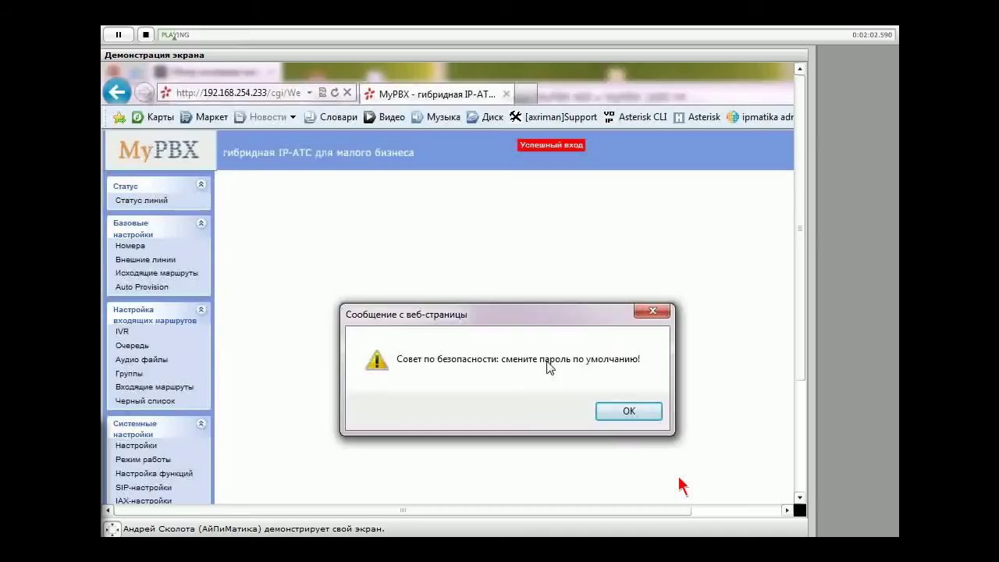
Dismiss the default-password warning and highlight the build string MyPBX-Standard V4
left_click(629, 411)
scroll(201, 414, "down", 5)
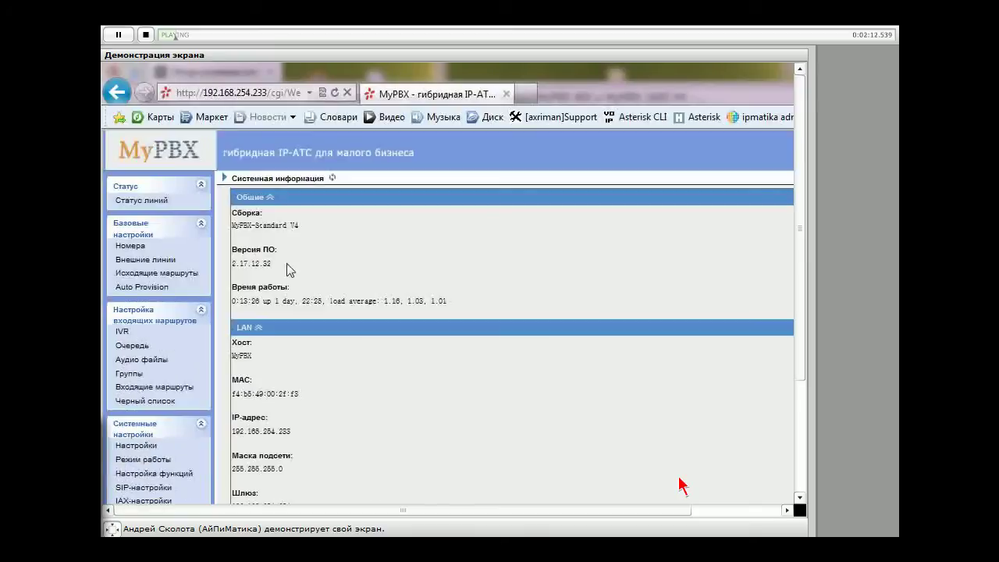
left_click_drag(300, 228, 236, 213)
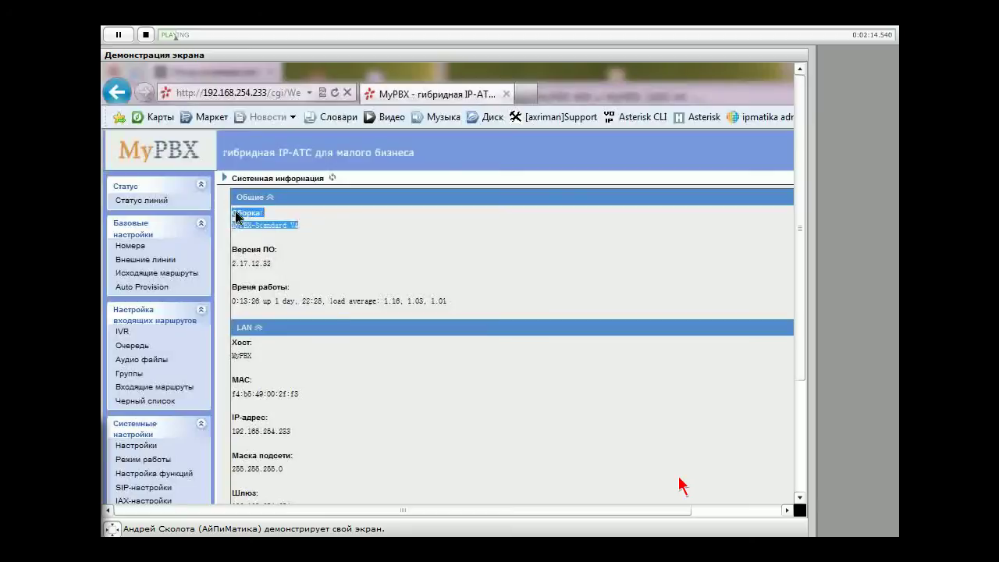
left_click(307, 248)
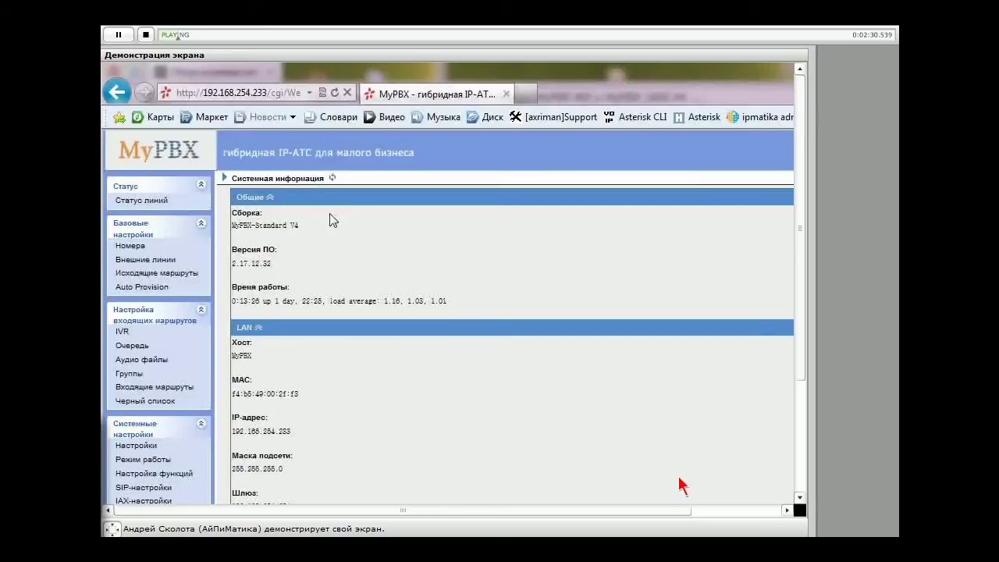
left_click_drag(329, 219, 246, 226)
left_click(312, 242)
Highlight the firmware version 2.17.12.32 on the system information page
triple_click(273, 265)
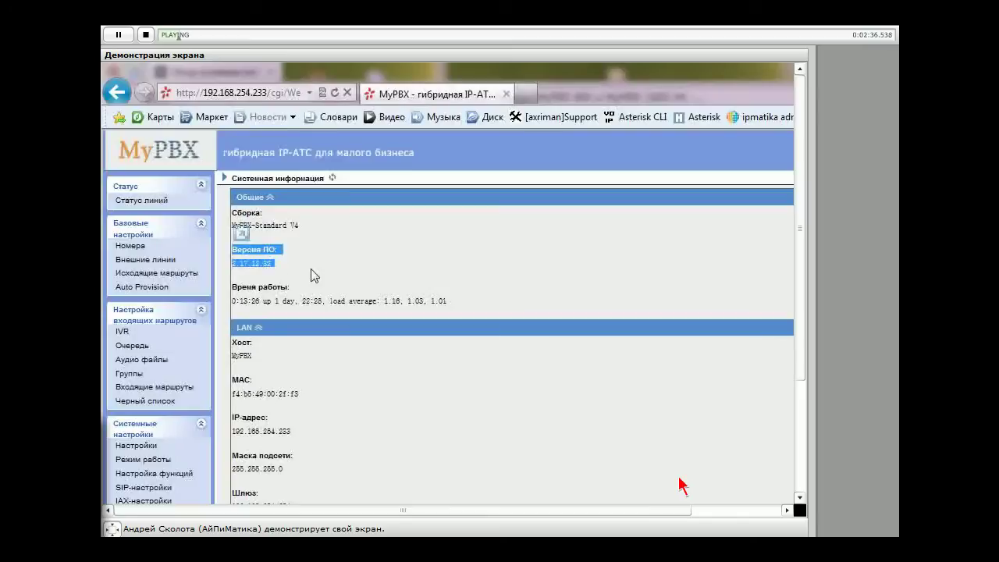
left_click(283, 274)
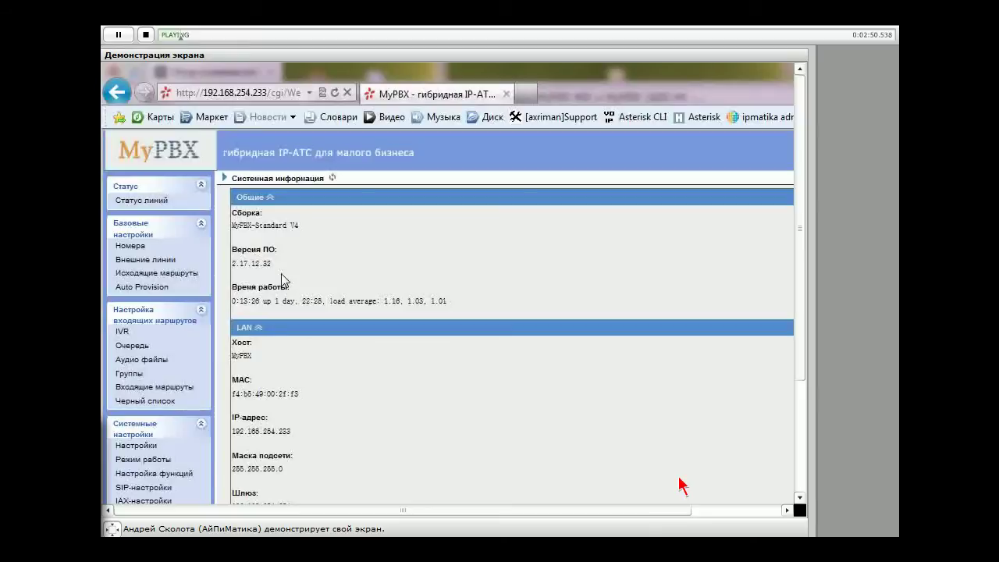
double_click(252, 264)
left_click(348, 274)
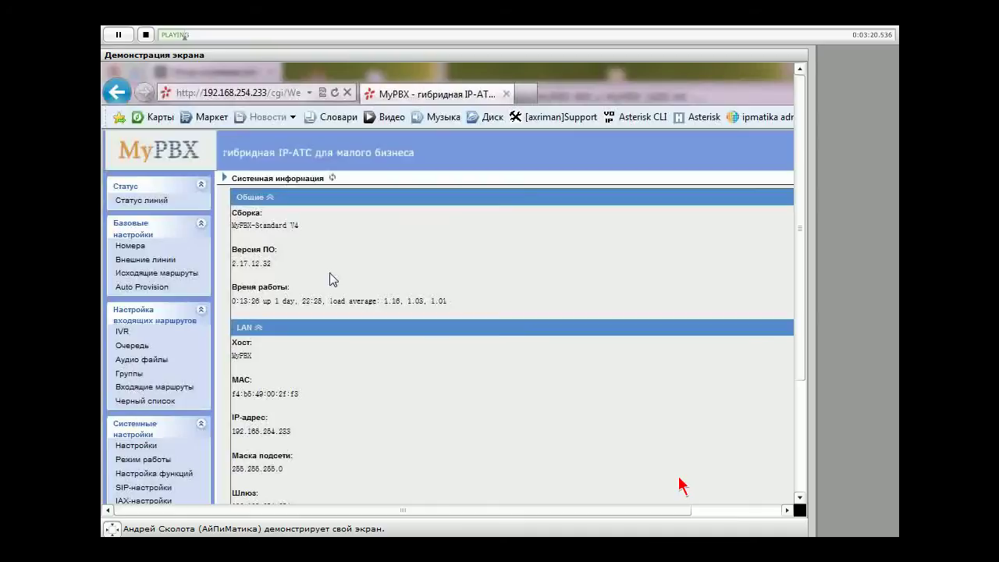
Open the Номера list showing analog extension 601 and SIP extensions 500–505
scroll(330, 274, "down", 3)
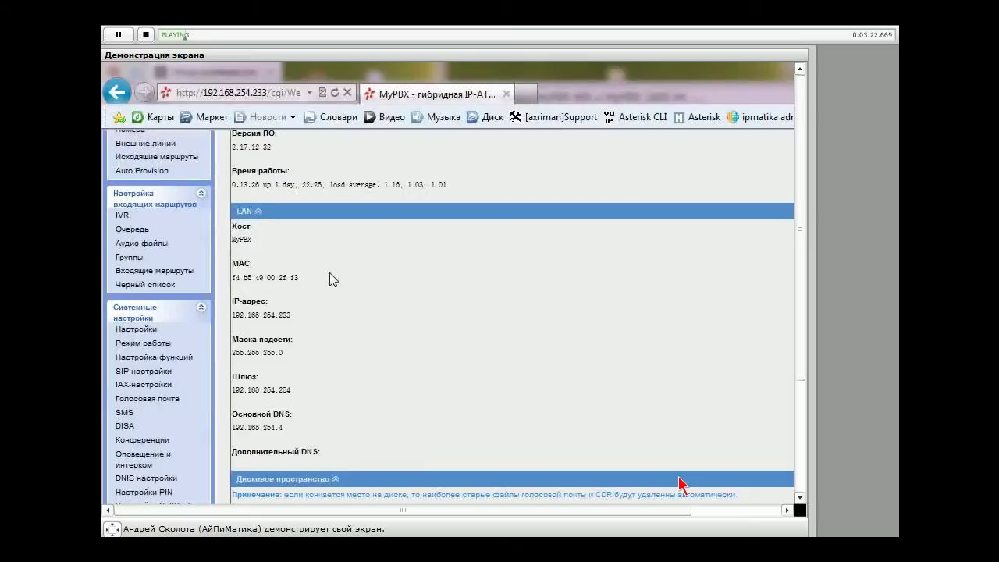
scroll(270, 292, "up", 1)
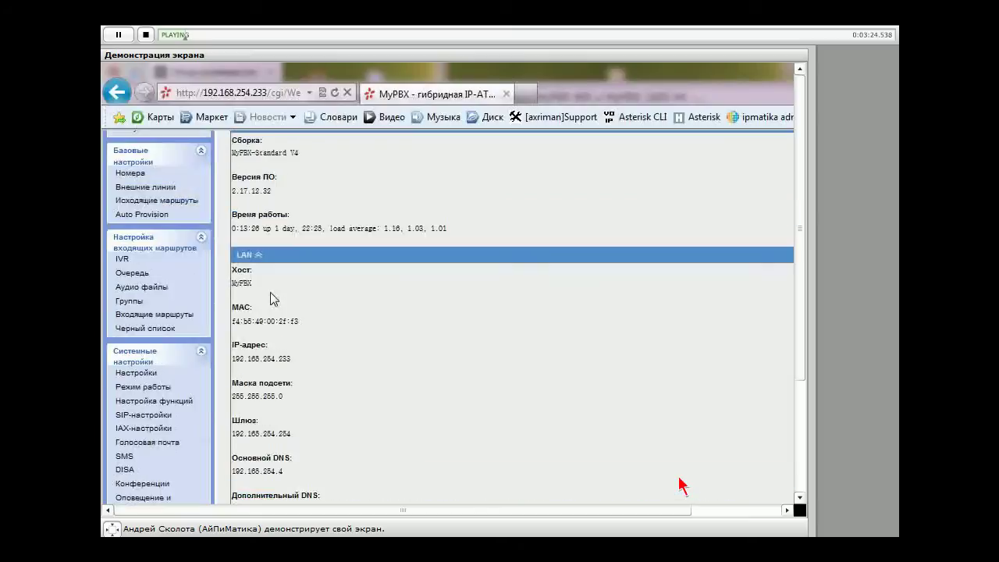
scroll(364, 407, "down", 5)
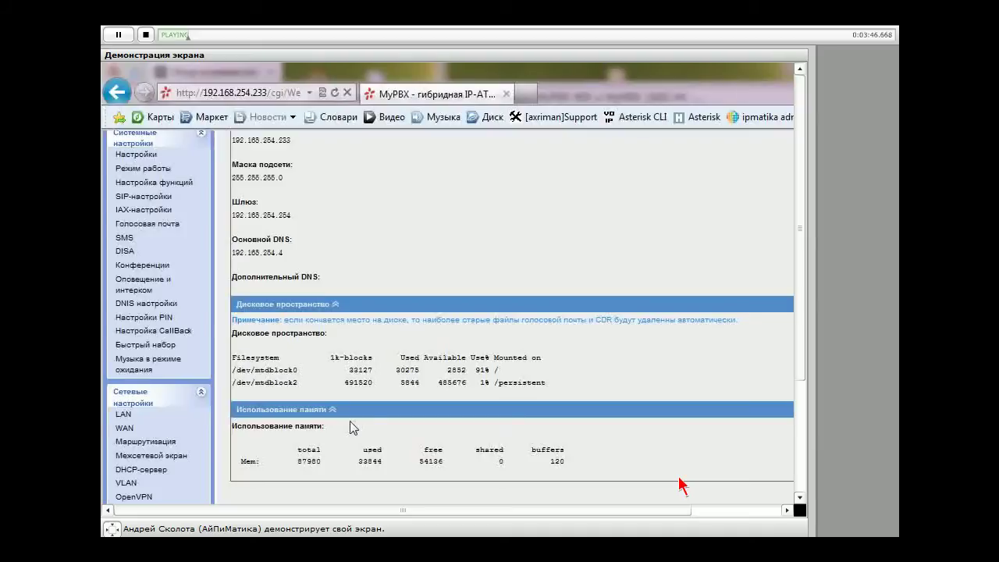
scroll(353, 425, "up", 5)
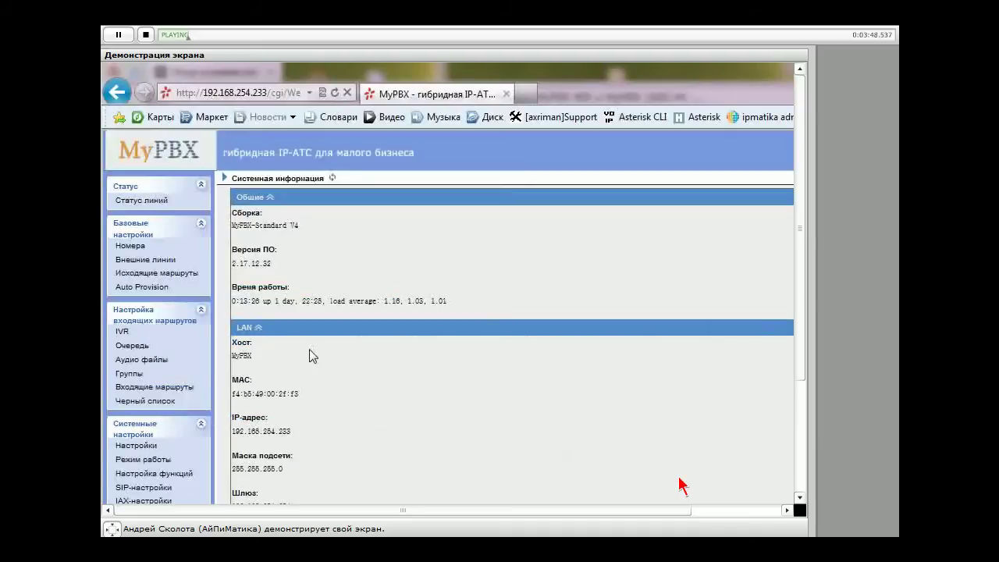
left_click(128, 249)
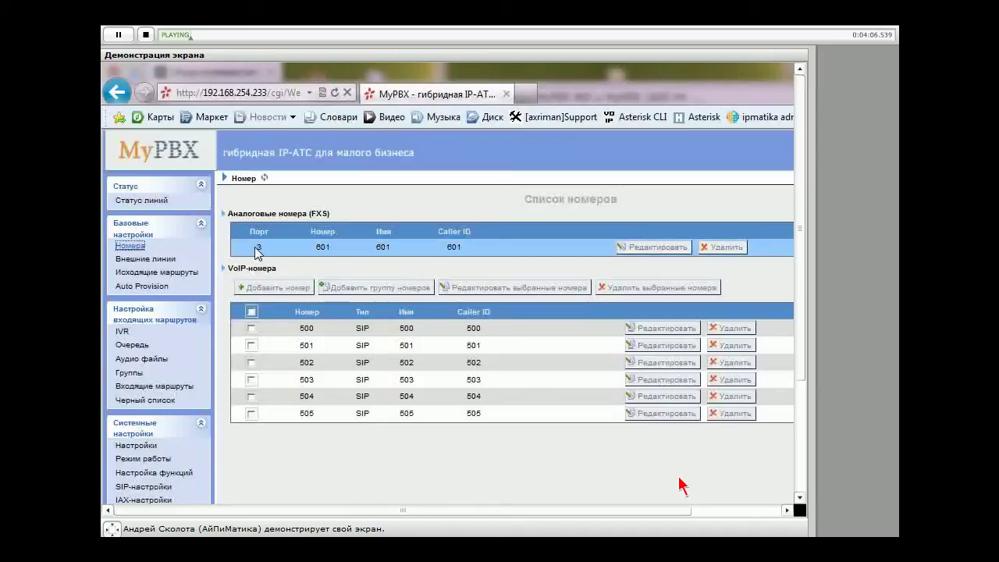
Highlight the FXS heading and 601 values, then go to the general system settings page
left_click_drag(227, 213, 464, 250)
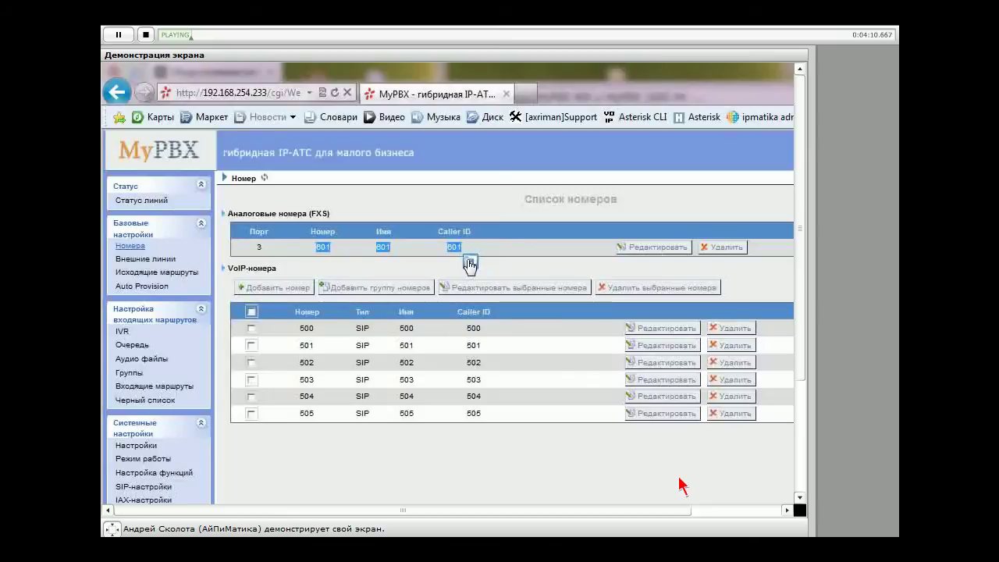
left_click(470, 262)
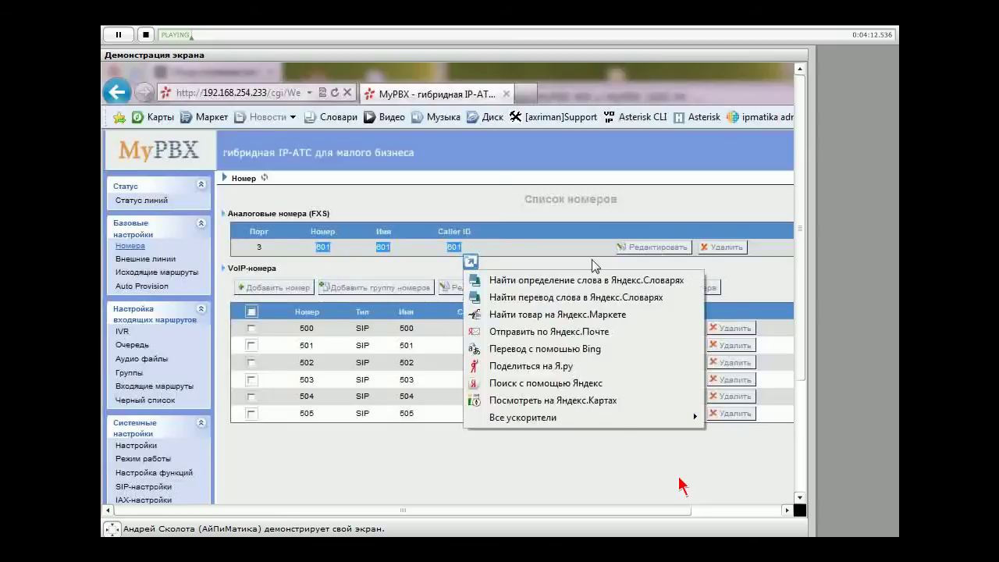
left_click(278, 442)
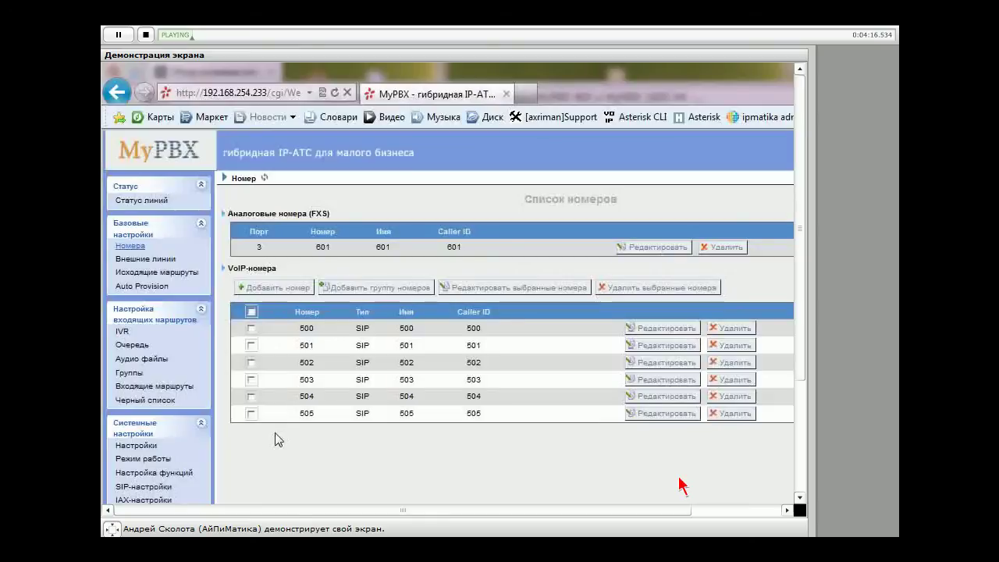
left_click(199, 386)
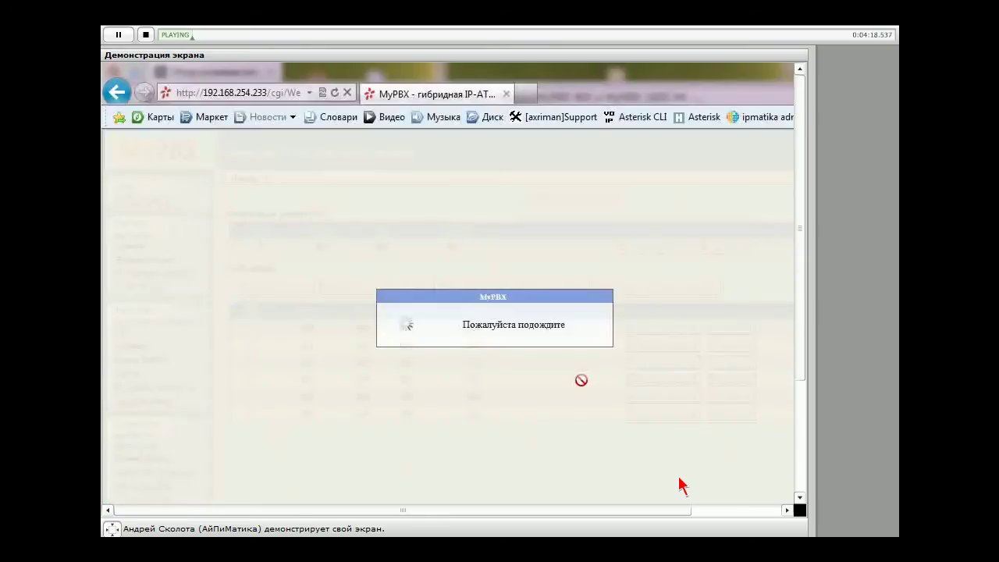
scroll(679, 485, "down", 3)
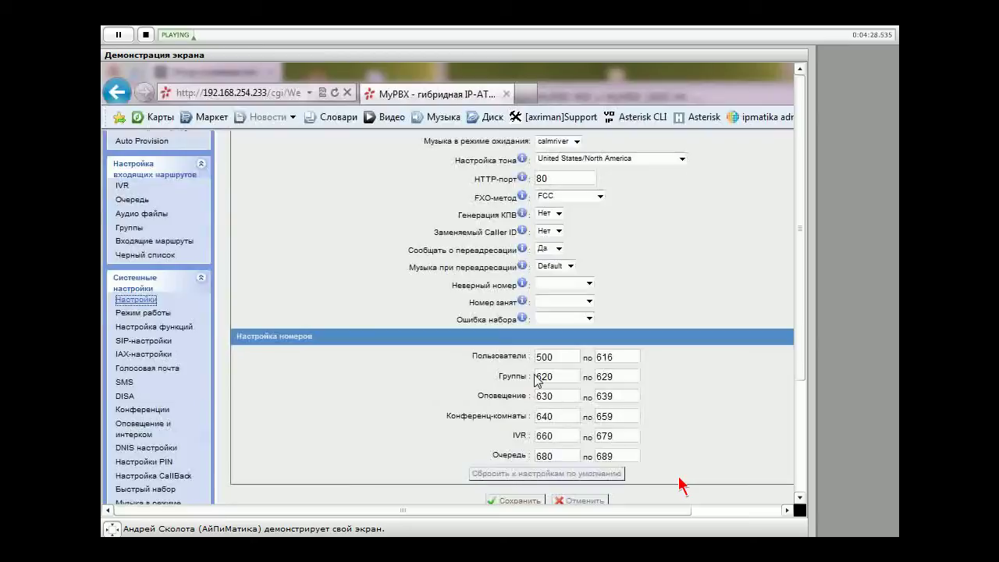
key("Tab")
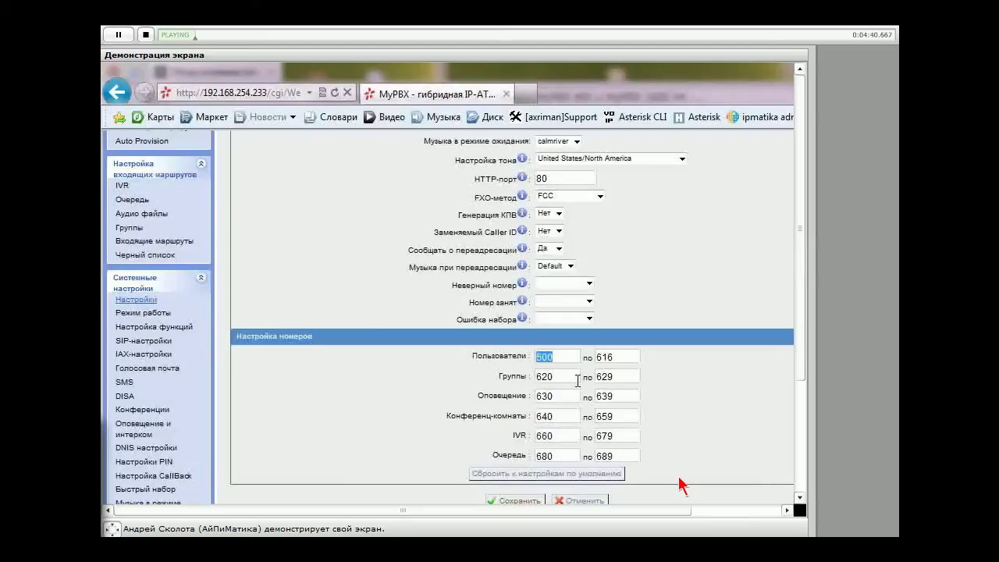
type("700")
key("Tab")
type("800")
key("Return")
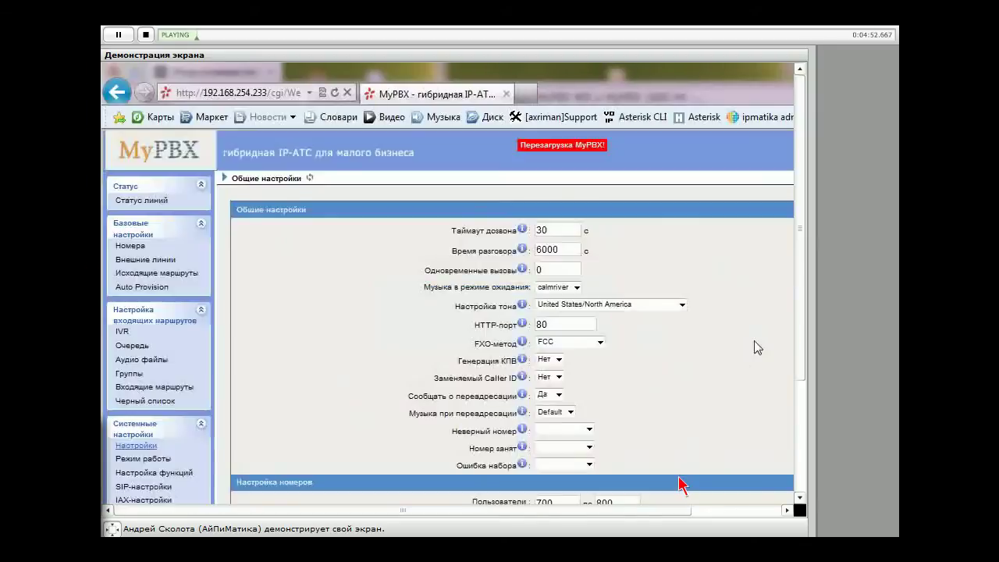
scroll(686, 405, "down", 4)
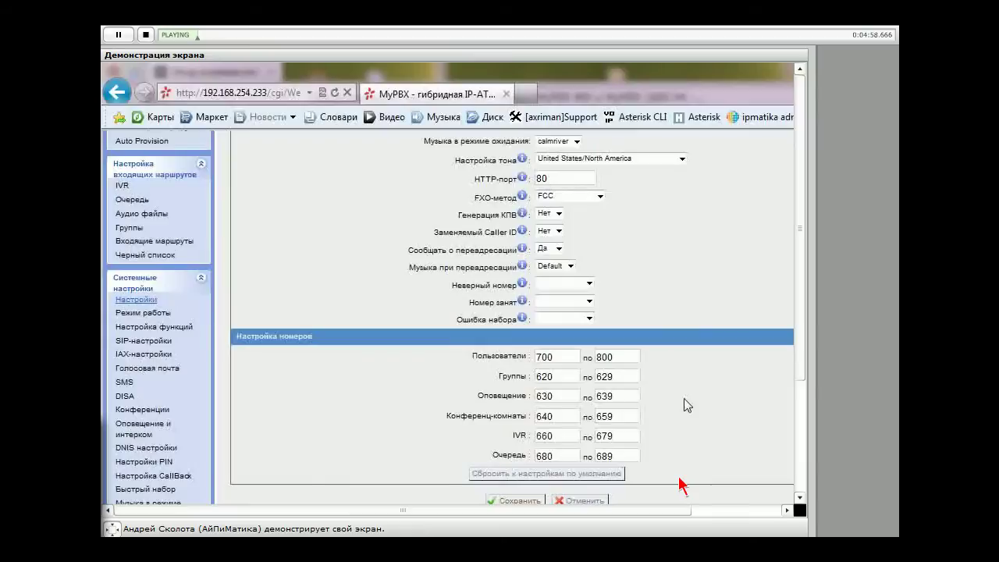
scroll(682, 485, "up", 4)
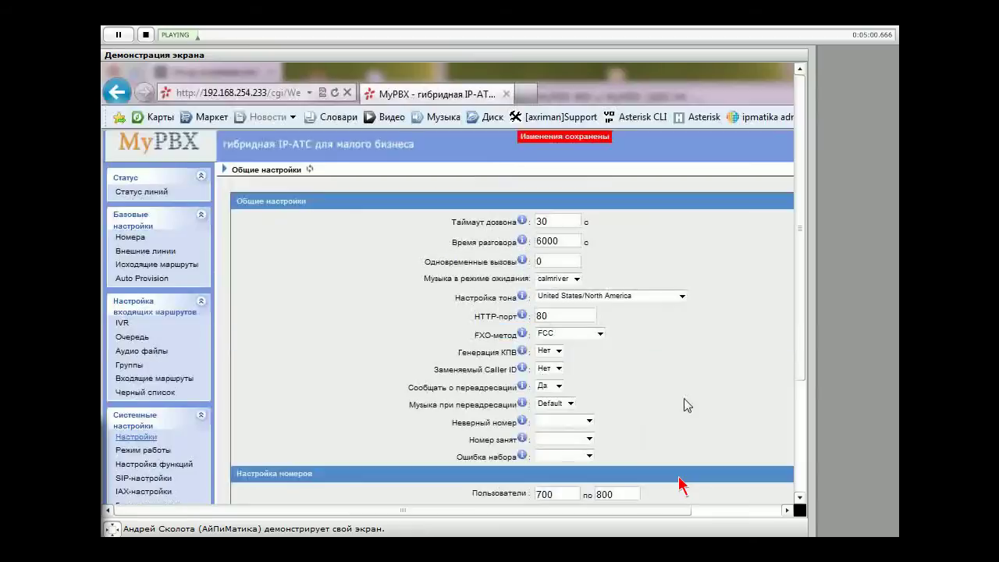
scroll(681, 485, "down", 4)
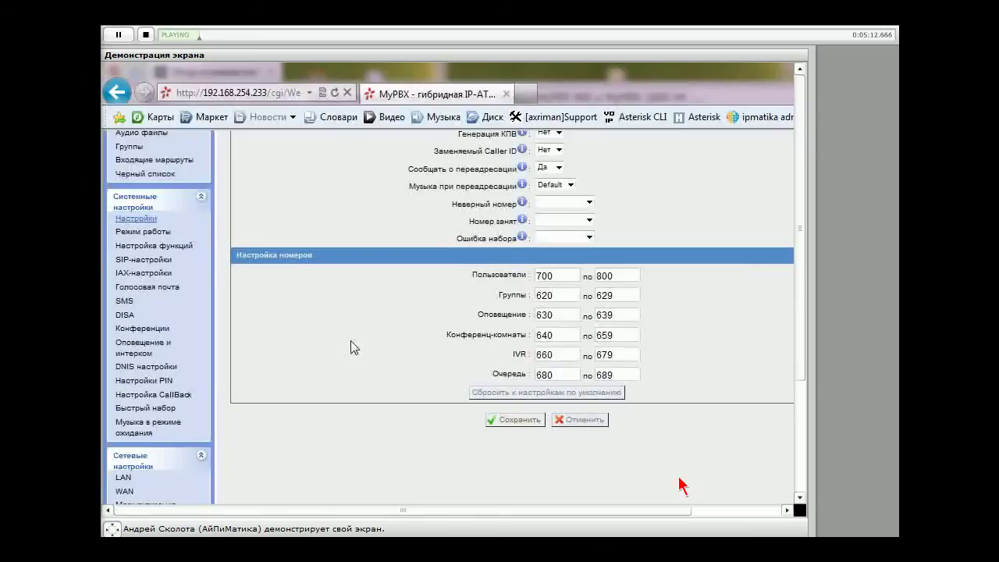
scroll(346, 377, "up", 3)
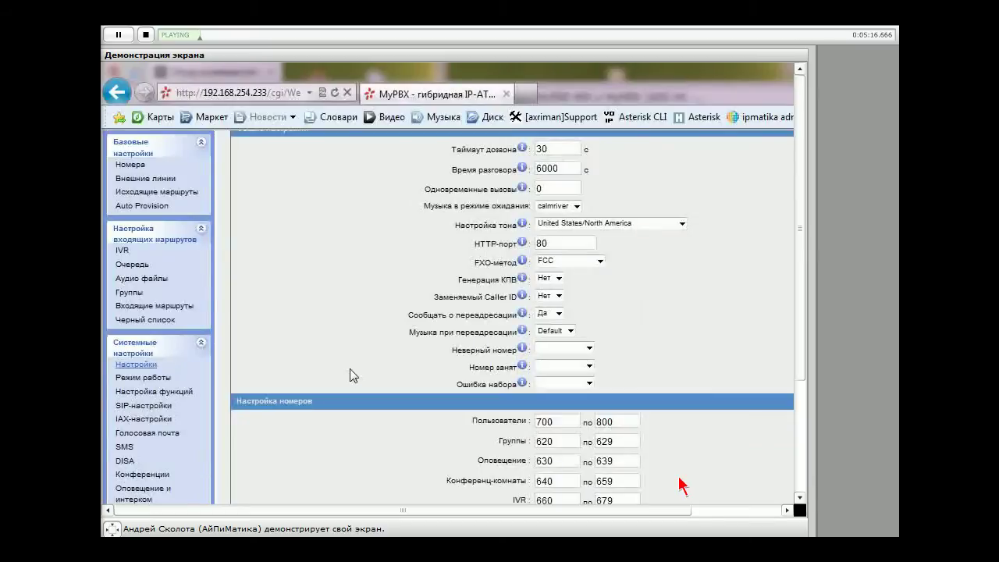
scroll(349, 368, "up", 2)
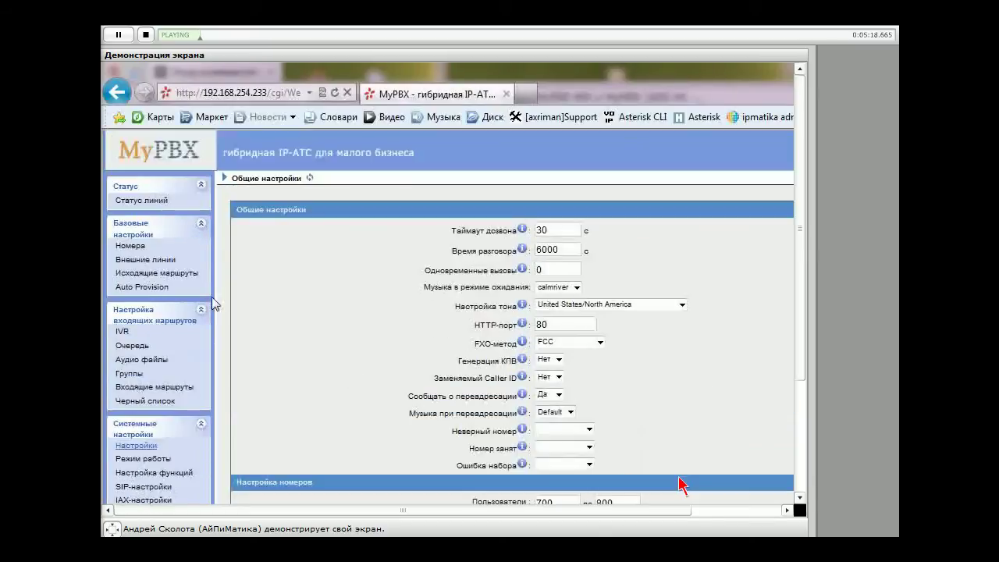
Return to the Номера extensions list under Базовые настройки
left_click(129, 247)
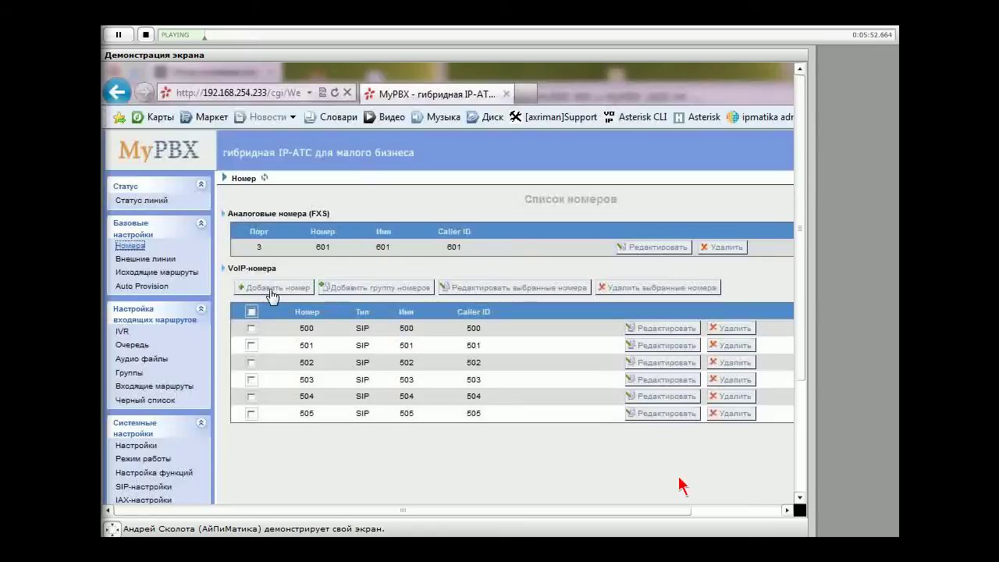
Start adding a new VoIP extension, prefilled as number 700
left_click(271, 295)
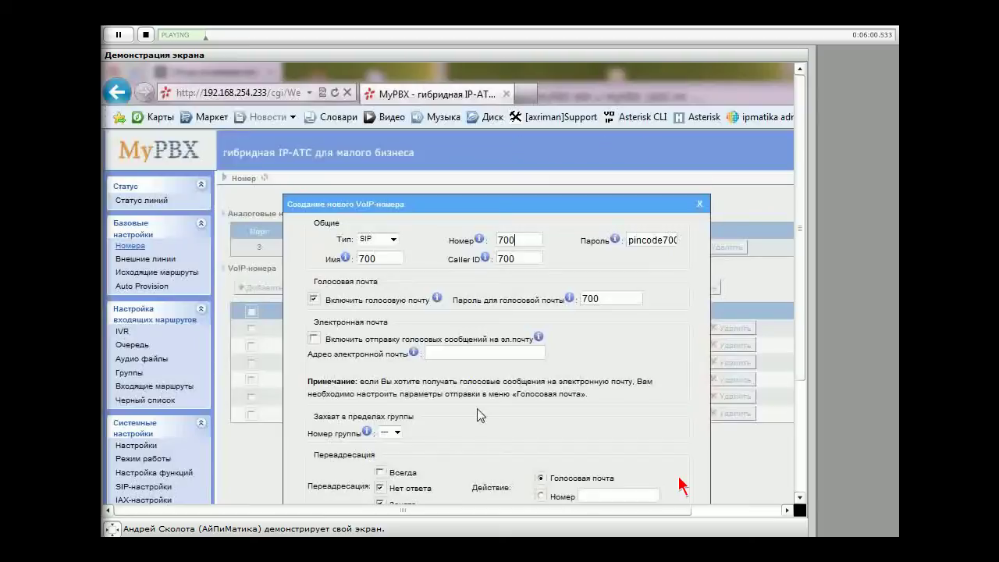
double_click(398, 268)
left_click(432, 273)
Set the extension type to SIP/IAX and check the number and password fields
left_click(394, 240)
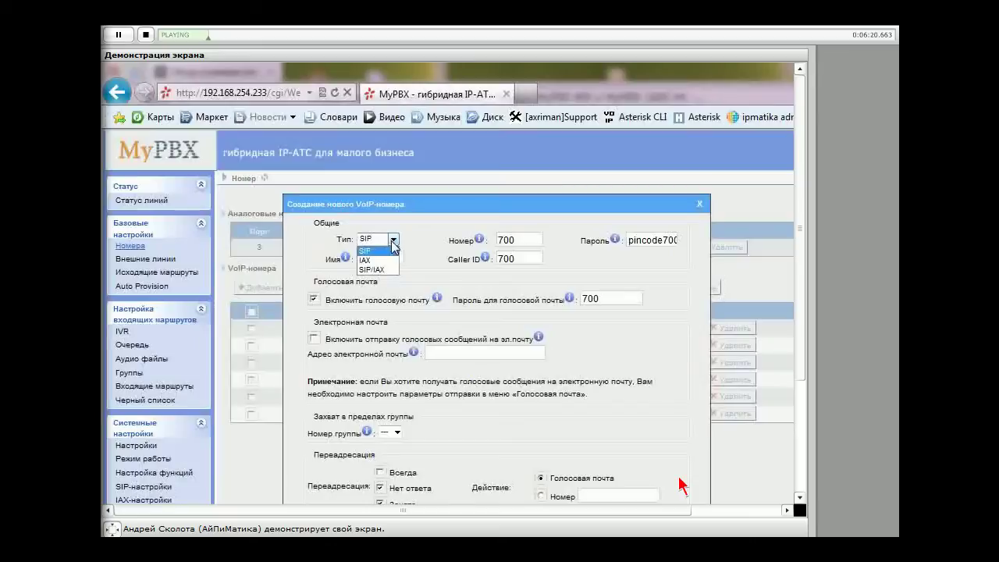
key("Down")
key("Down")
key("Return")
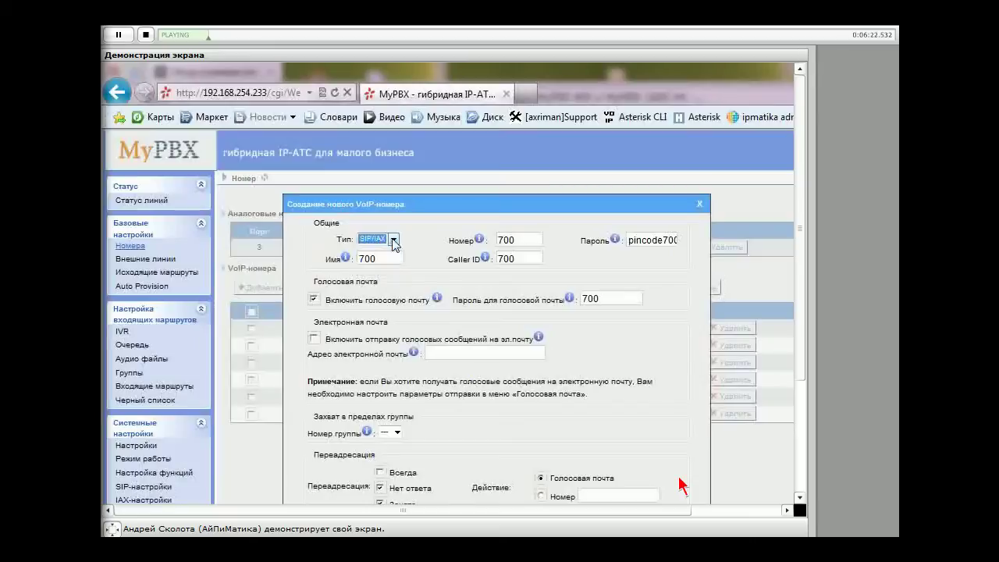
left_click(418, 248)
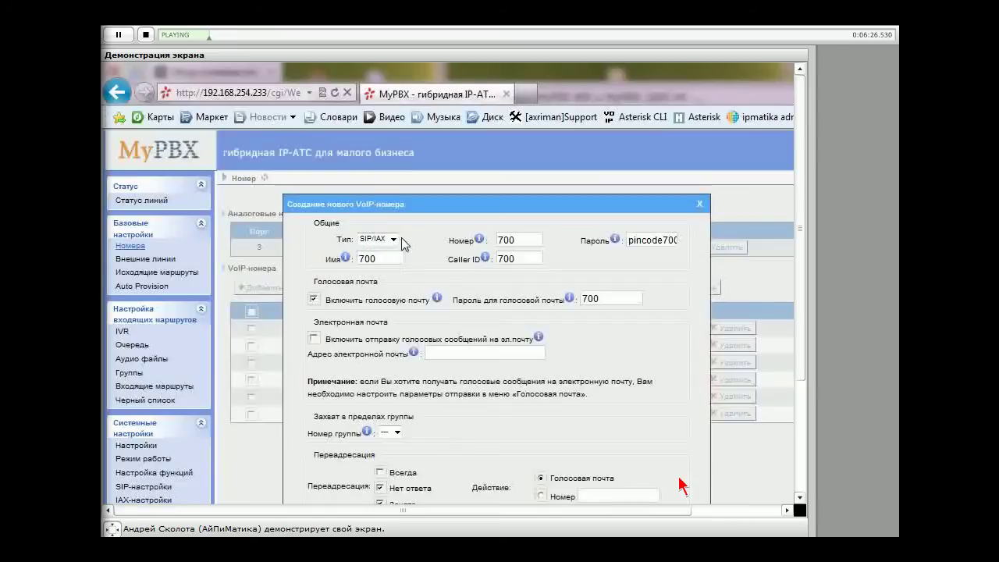
left_click(519, 240)
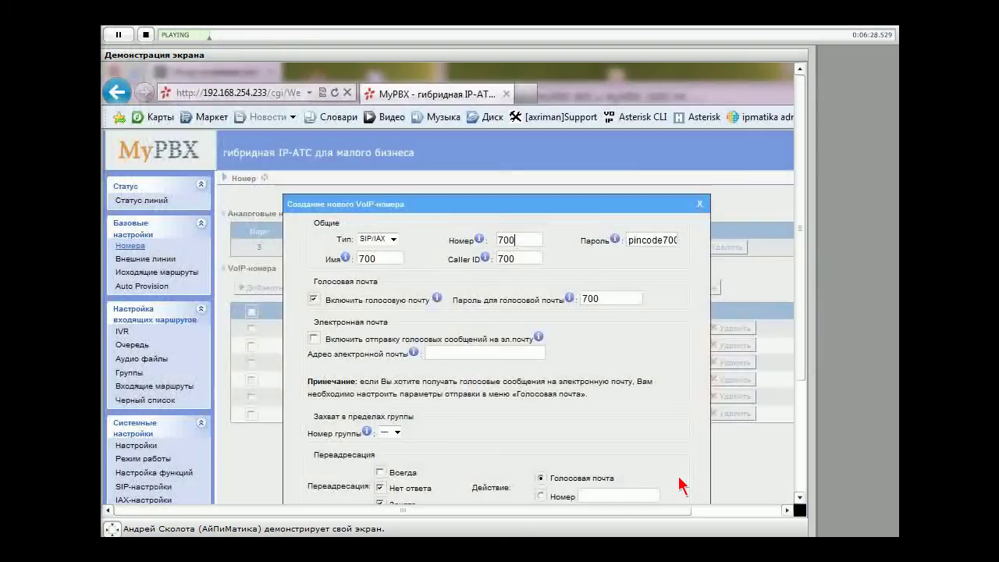
key("Tab")
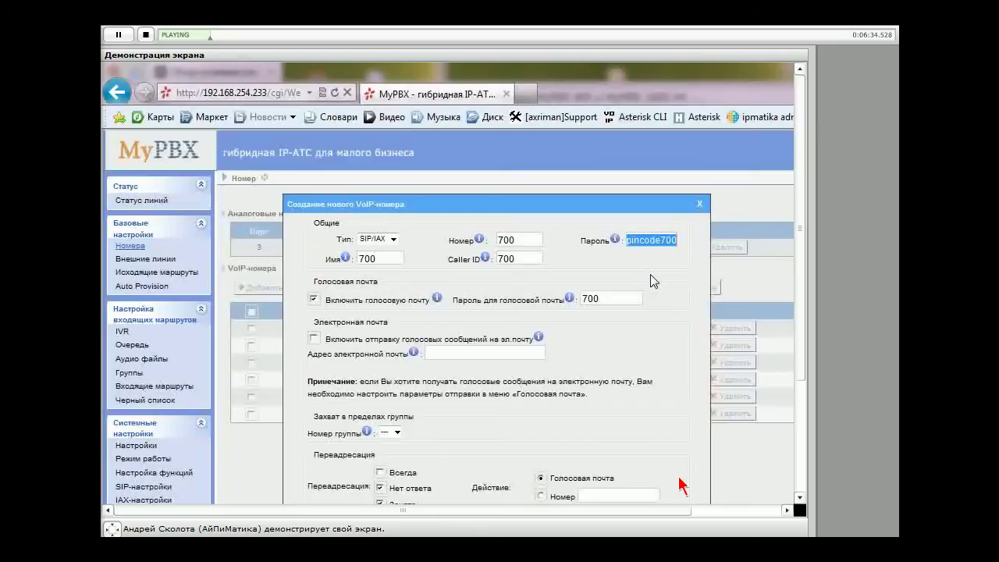
left_click(631, 239)
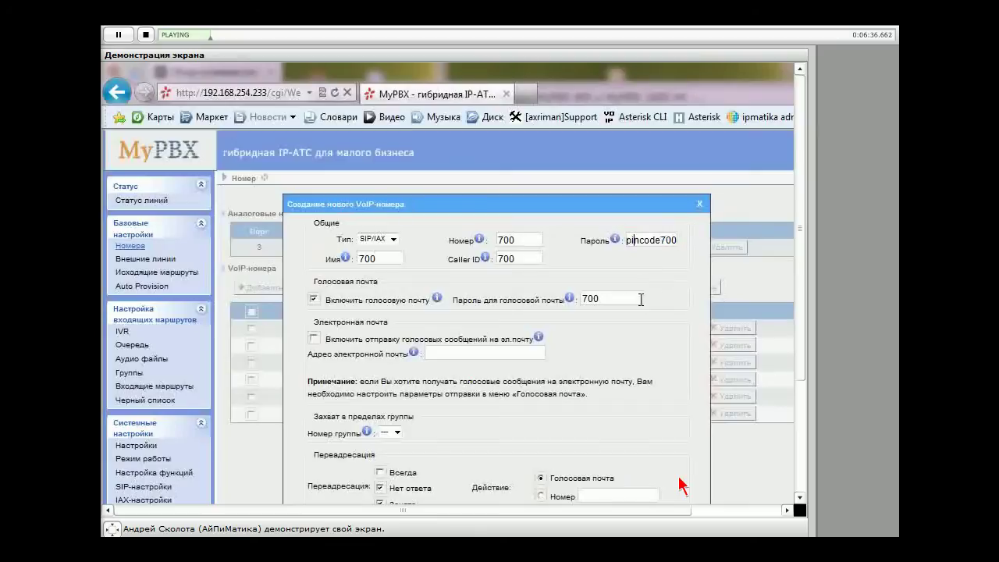
scroll(640, 300, "down", 3)
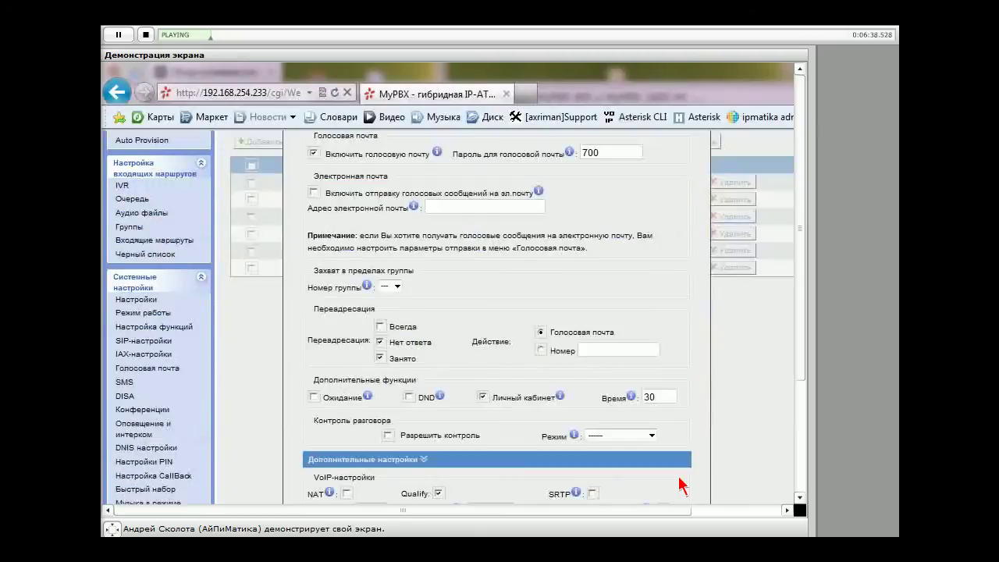
scroll(669, 315, "up", 3)
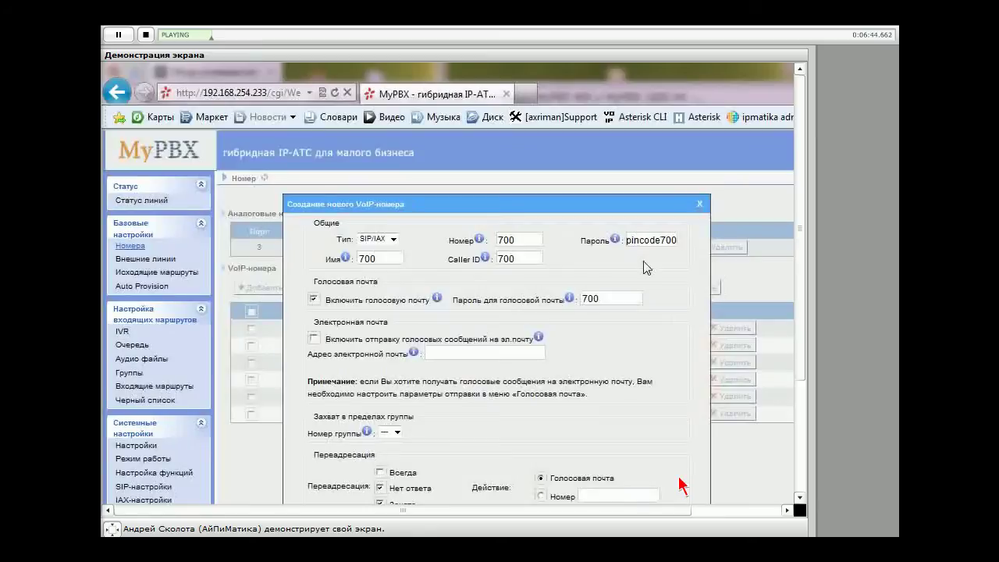
double_click(385, 259)
scroll(414, 316, "down", 2)
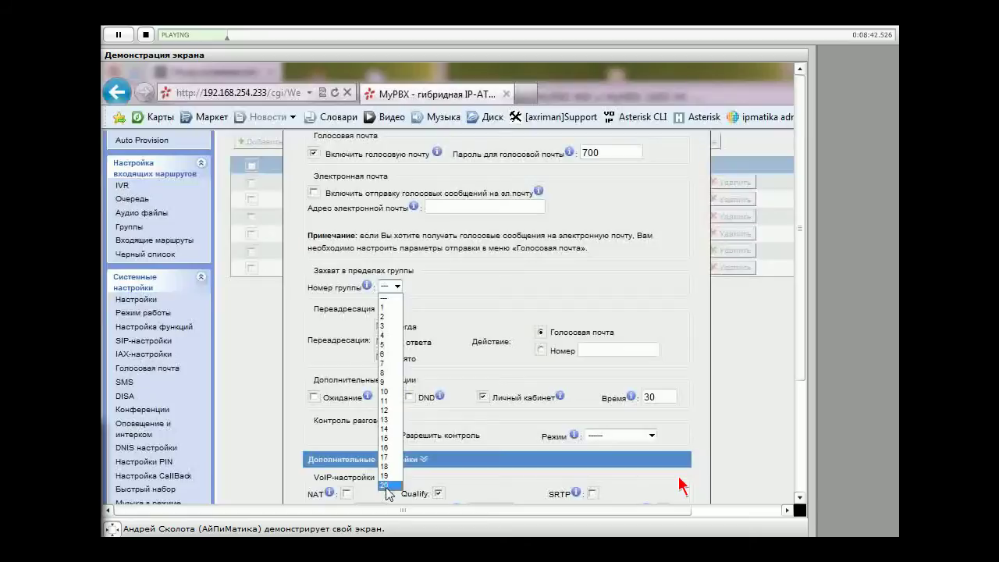
Switch the no-answer and busy forwarding action from voicemail to Номер
scroll(447, 314, "down", 1)
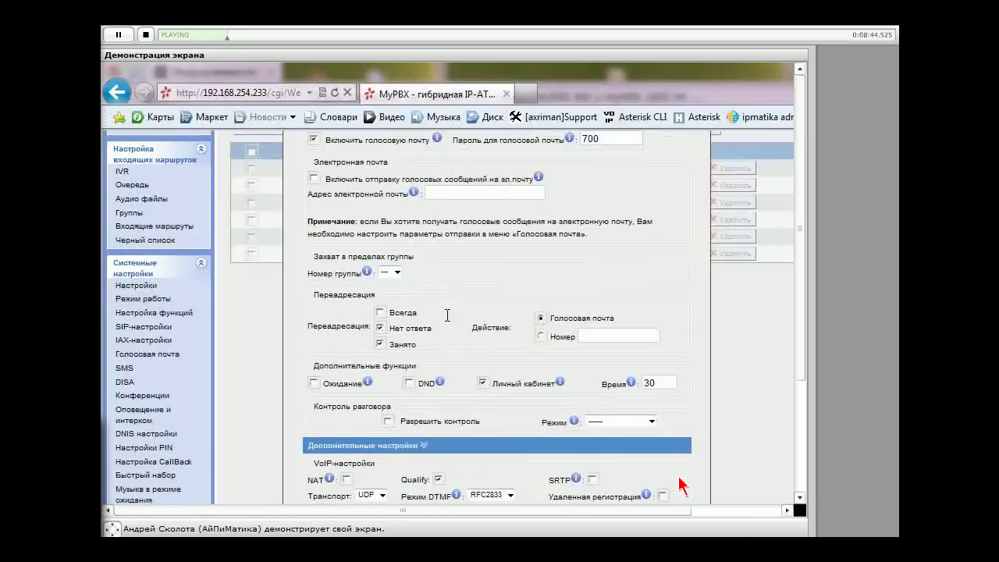
scroll(447, 314, "down", 2)
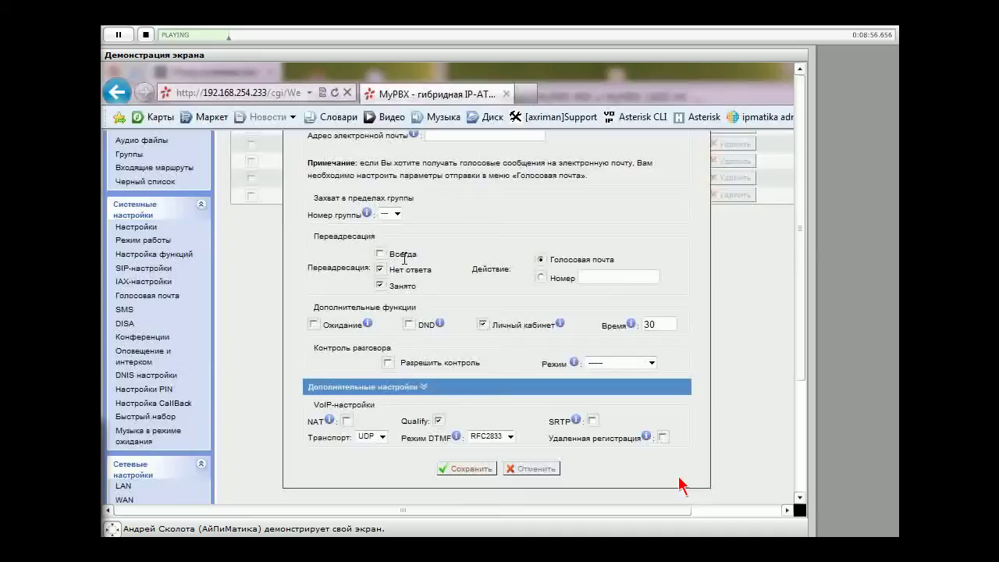
left_click(540, 276)
left_click(605, 273)
double_click(651, 323)
Set the forwarding action back to Голосовая почта for extension 700
left_click(541, 259)
left_click(667, 329)
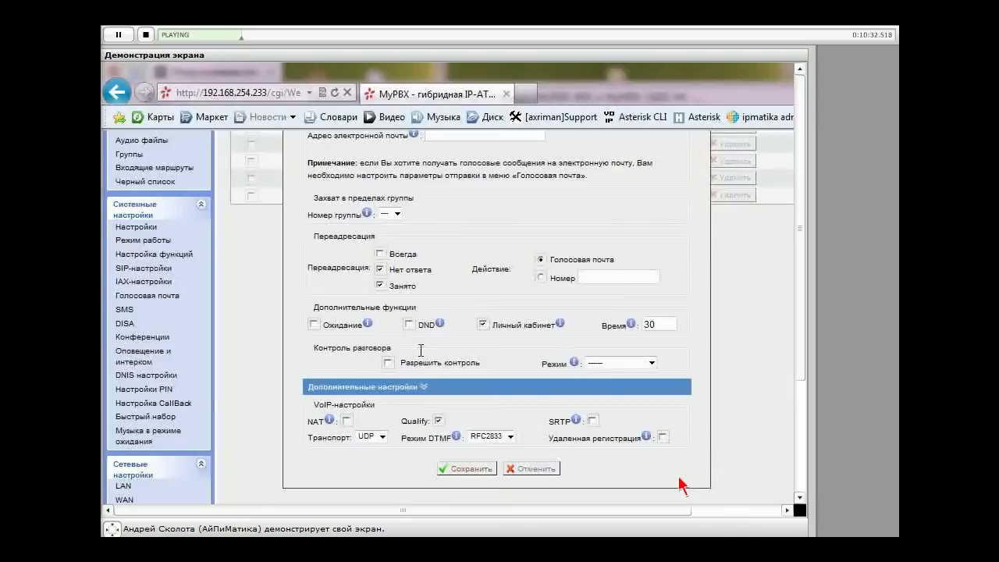
scroll(420, 350, "down", 2)
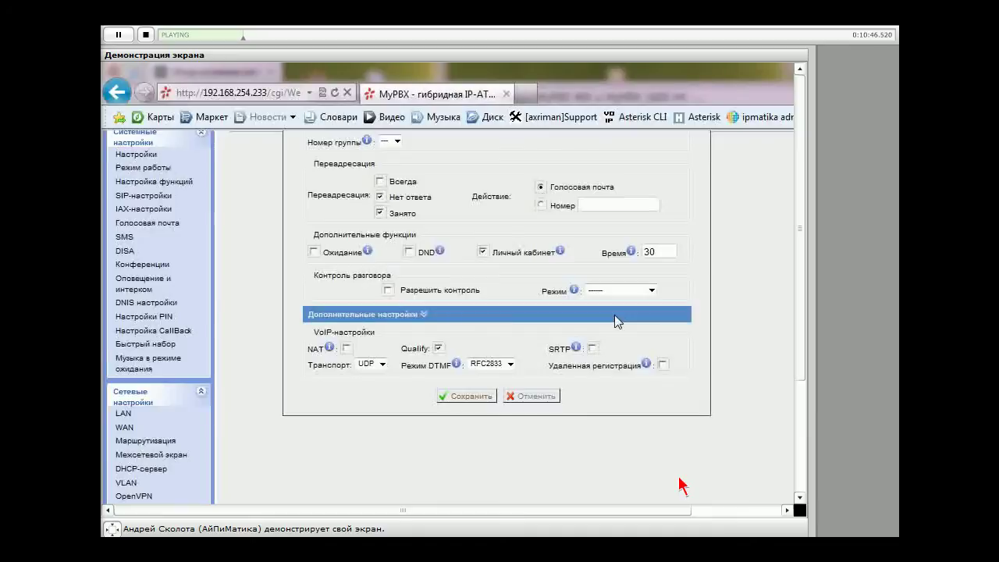
Try enabling call monitoring with the Прослушивание mode
left_click(651, 291)
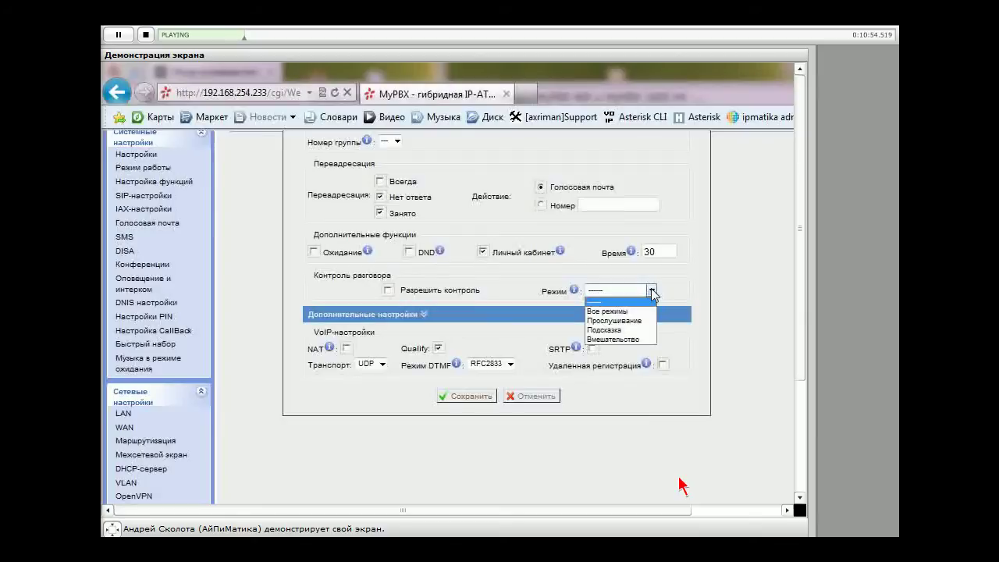
left_click(652, 292)
left_click(653, 292)
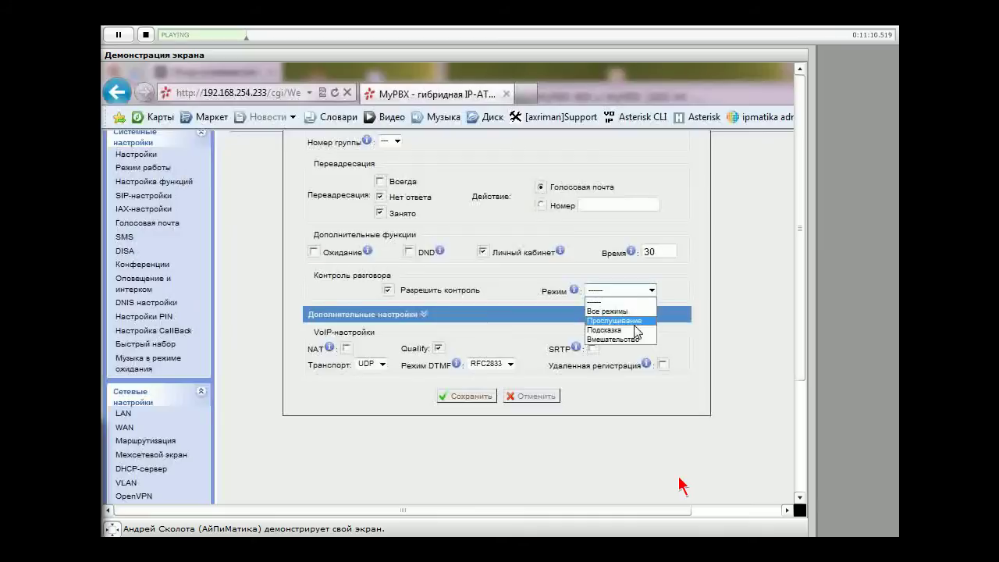
left_click(634, 324)
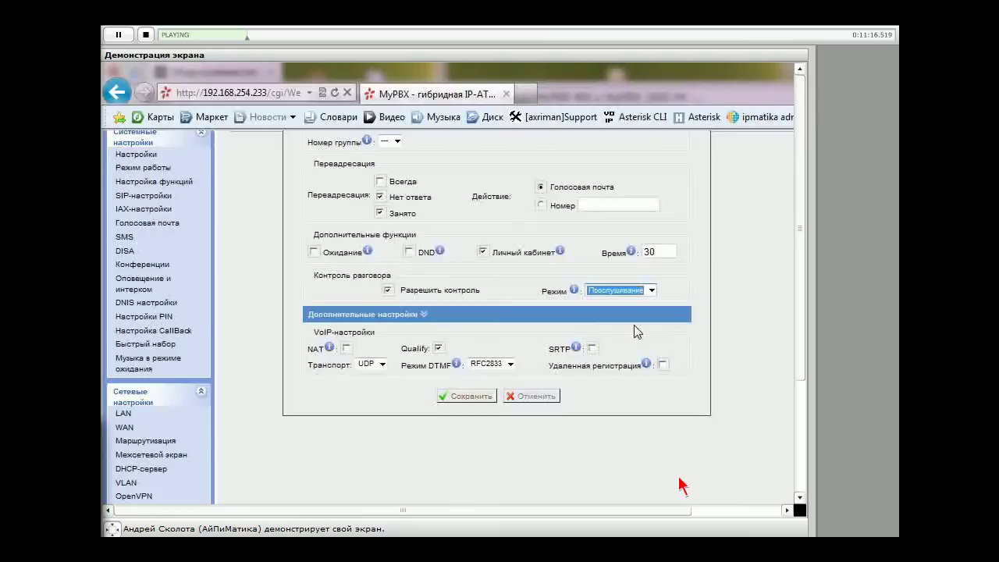
Turn off Разрешить контроль and expand the advanced VoIP and IP-restriction settings
mouse_move(579, 291)
left_click(387, 289)
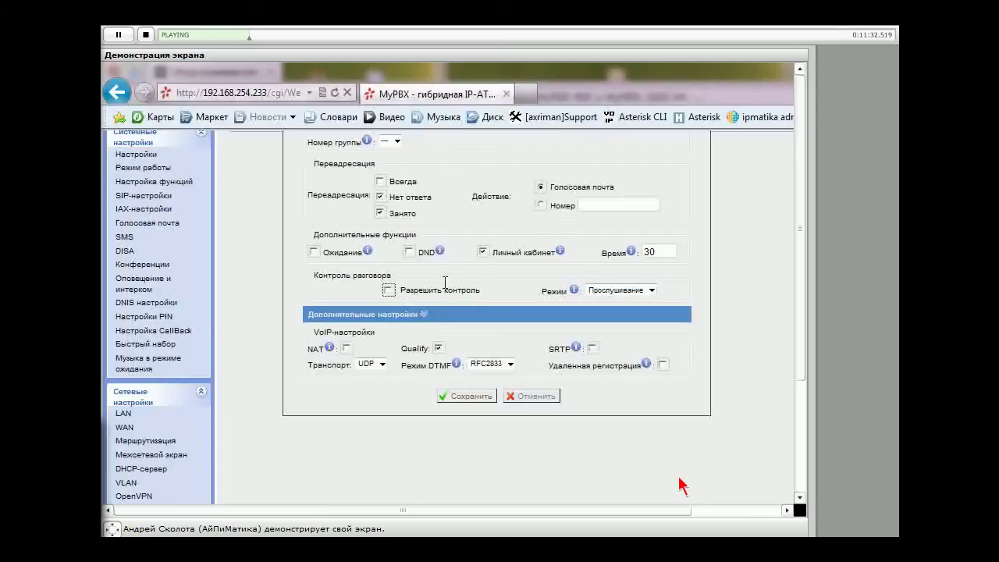
scroll(445, 282, "up", 2)
scroll(444, 287, "down", 2)
left_click(425, 315)
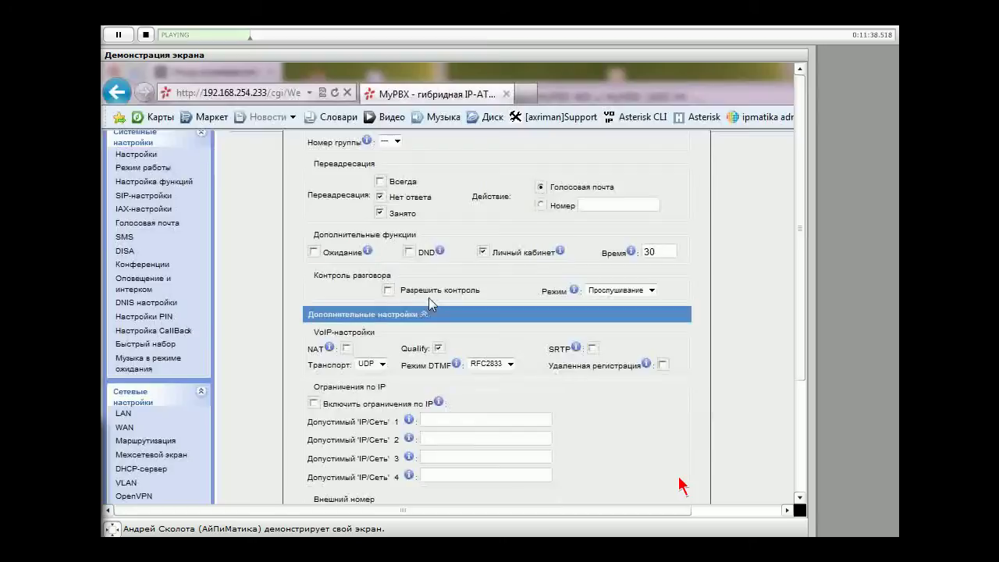
Leave Удаленная регистрация off and show the UDP/TCP/TLS transport choices
left_click(426, 315)
left_click(426, 315)
scroll(705, 384, "down", 2)
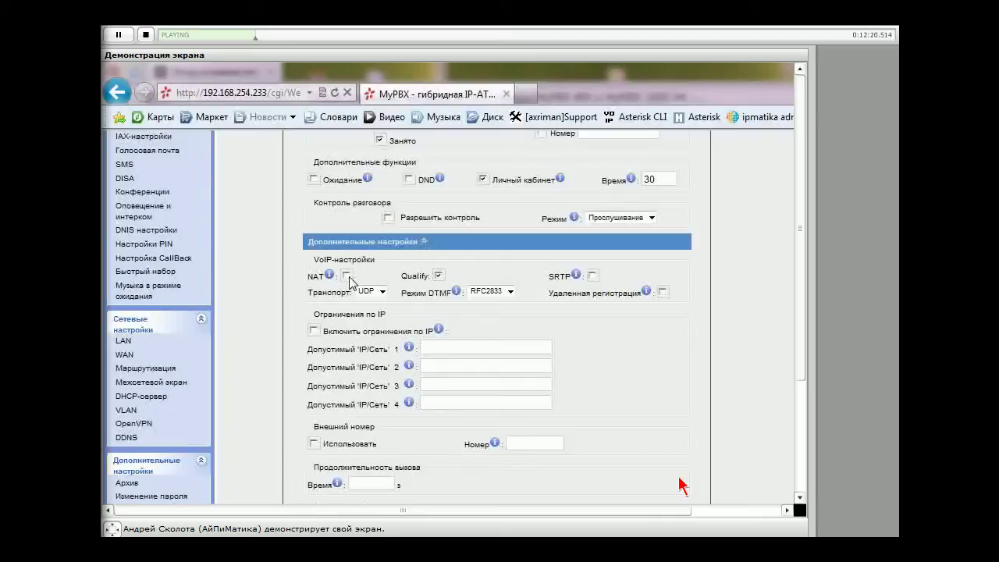
left_click_drag(562, 306, 624, 299)
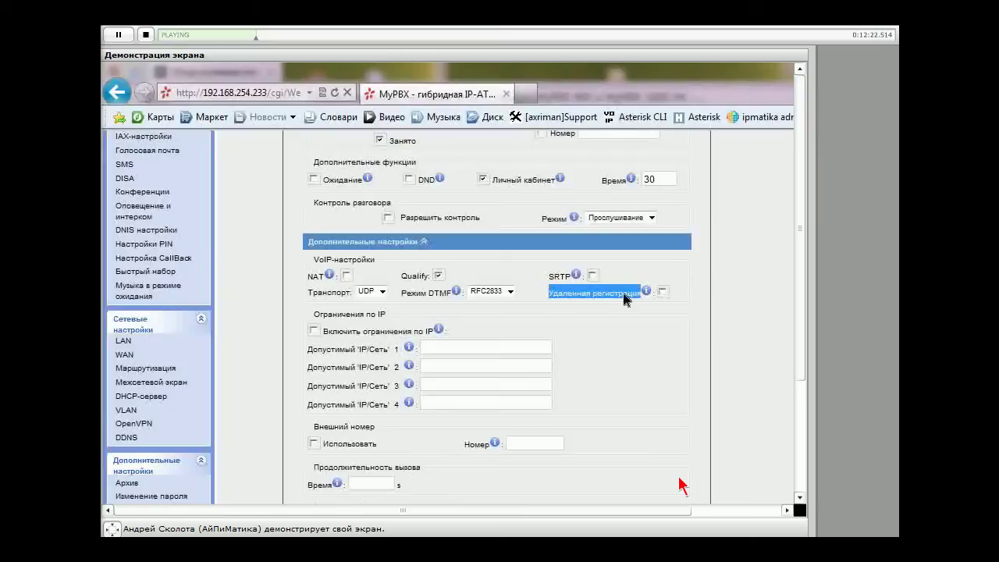
left_click(624, 299)
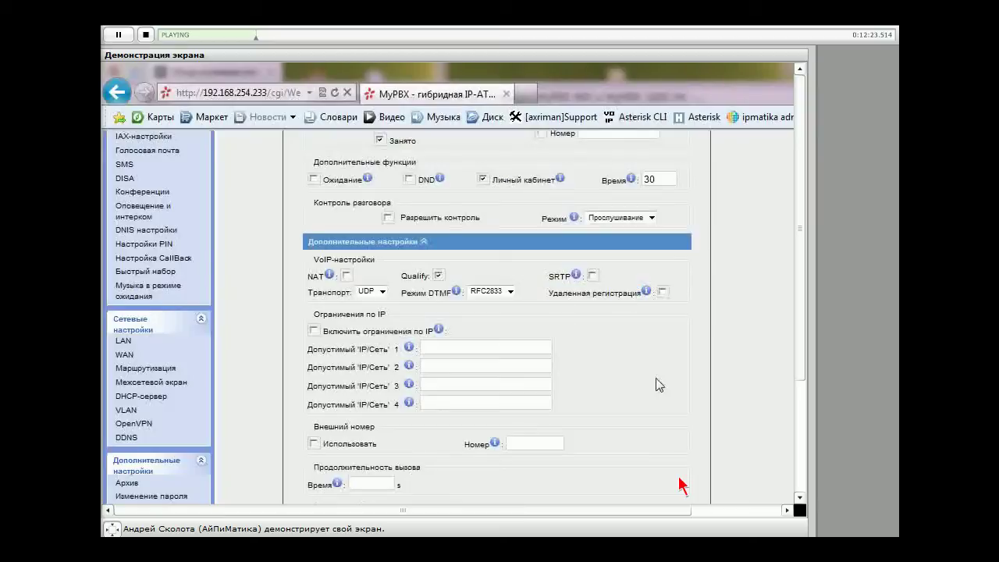
left_click(663, 292)
left_click(662, 292)
left_click(382, 292)
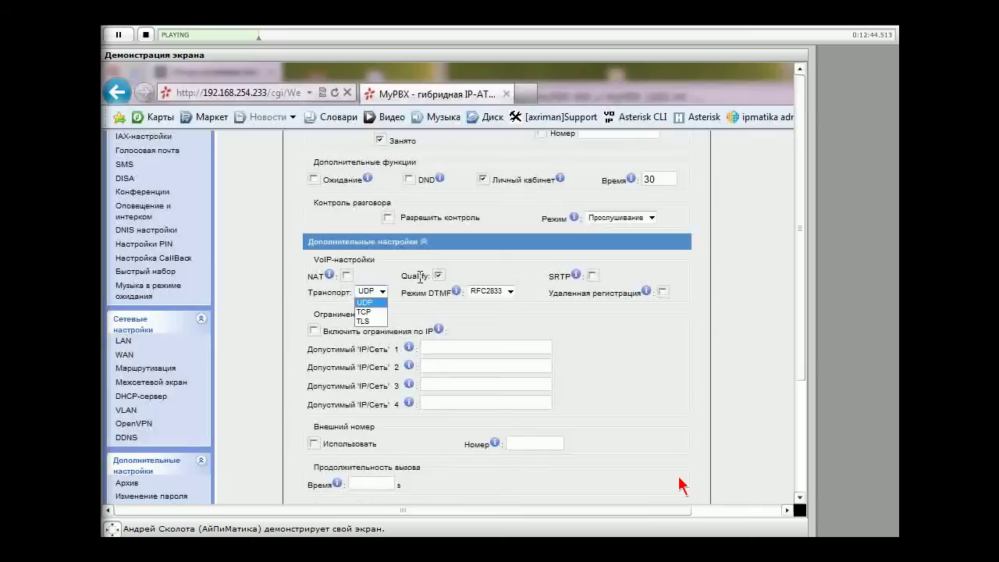
double_click(419, 276)
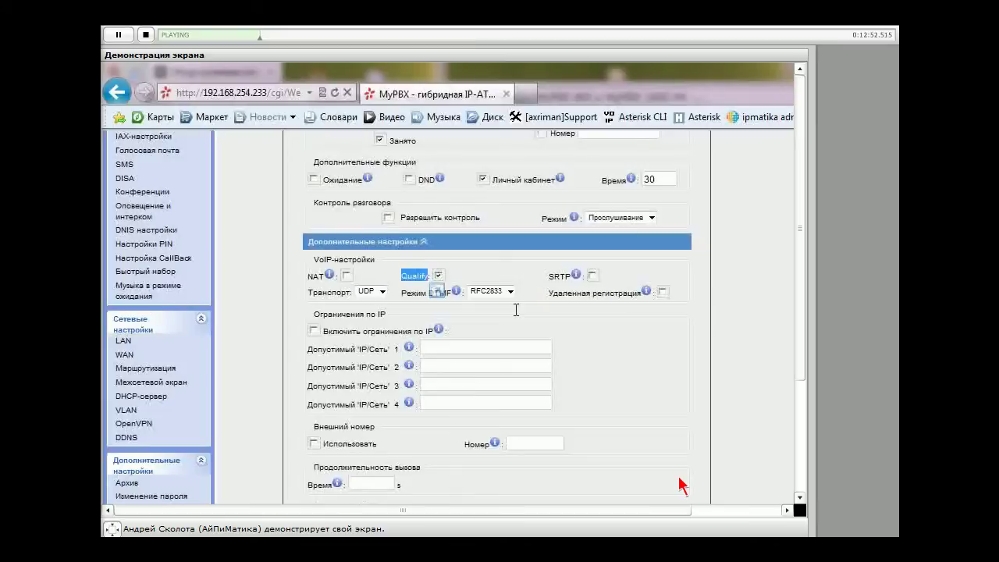
left_click(516, 310)
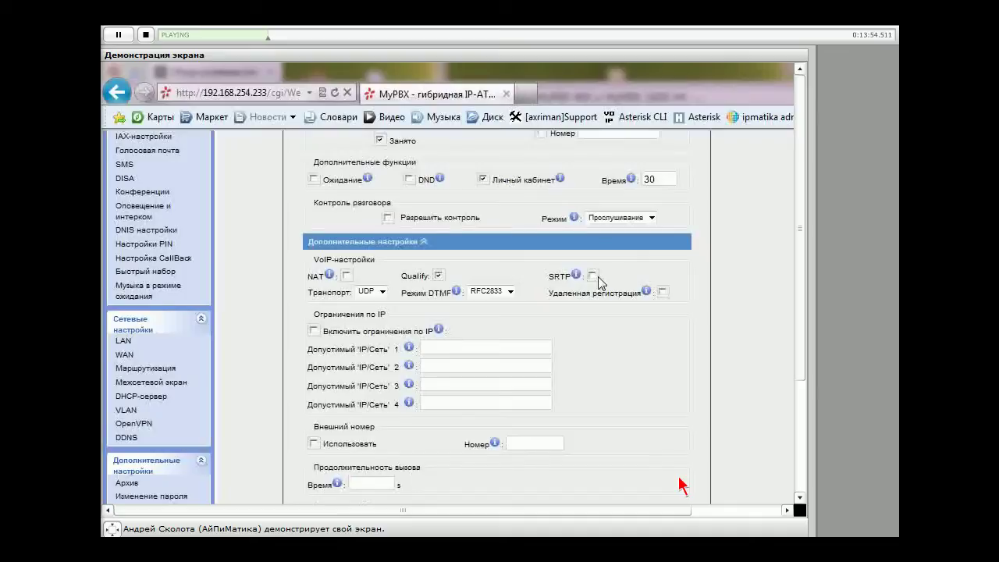
left_click(510, 292)
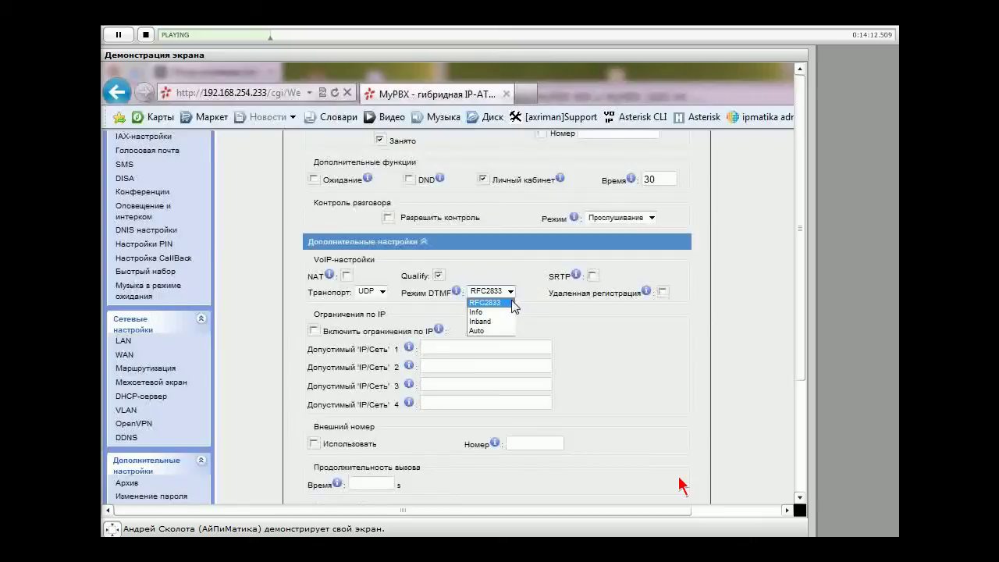
left_click(513, 303)
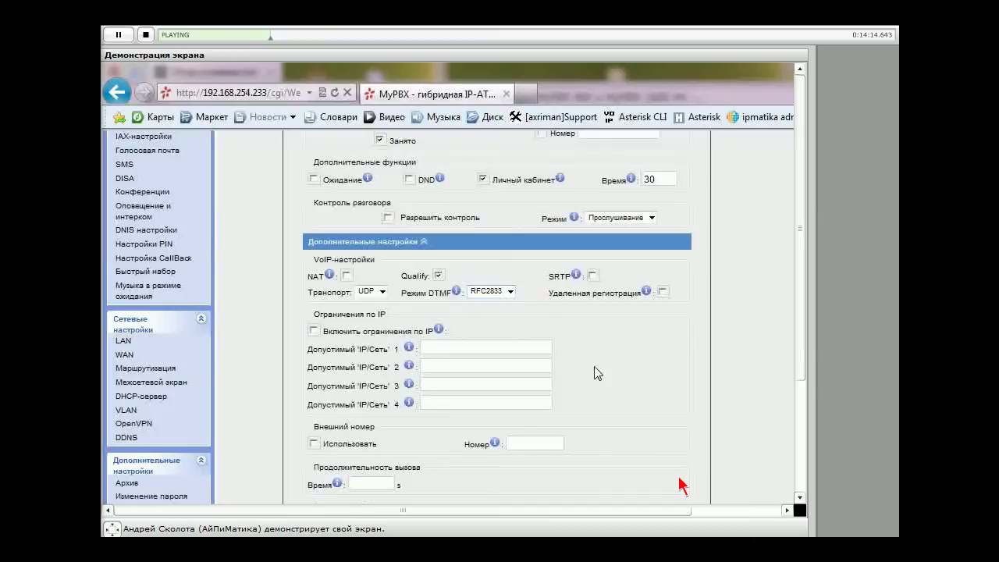
Enter 192.168.254.0 as allowed IP/network 1, then leave IP restrictions unticked
scroll(597, 373, "down", 2)
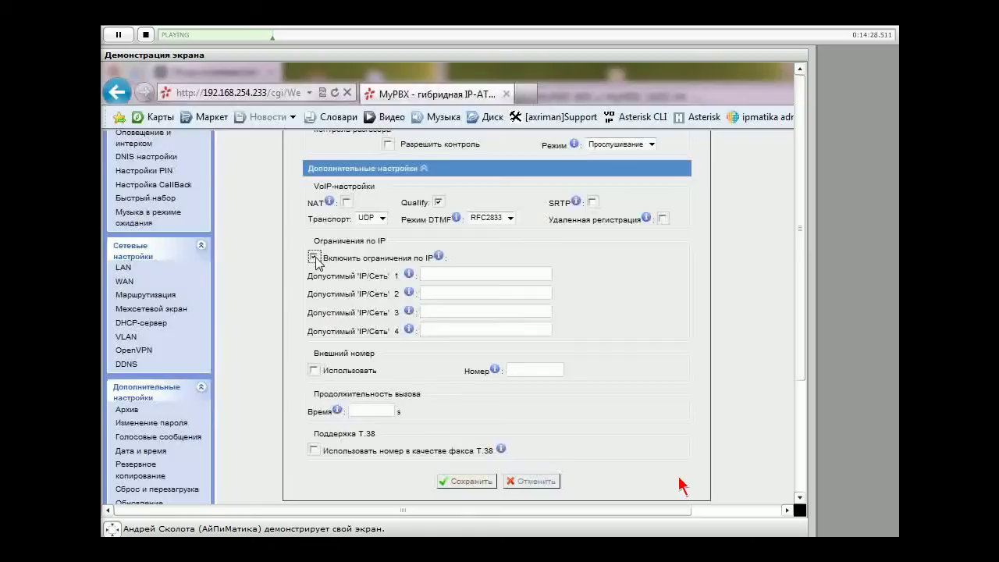
left_click(440, 272)
type("192.168.254.21")
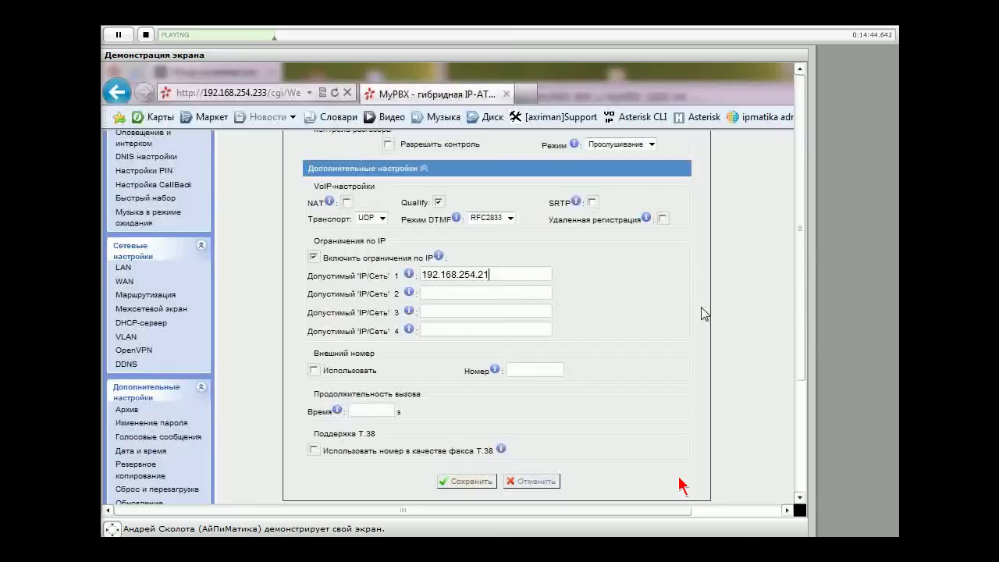
key("BackSpace")
key("BackSpace")
type("0")
double_click(467, 274)
left_click(597, 394)
left_click(312, 257)
left_click(313, 257)
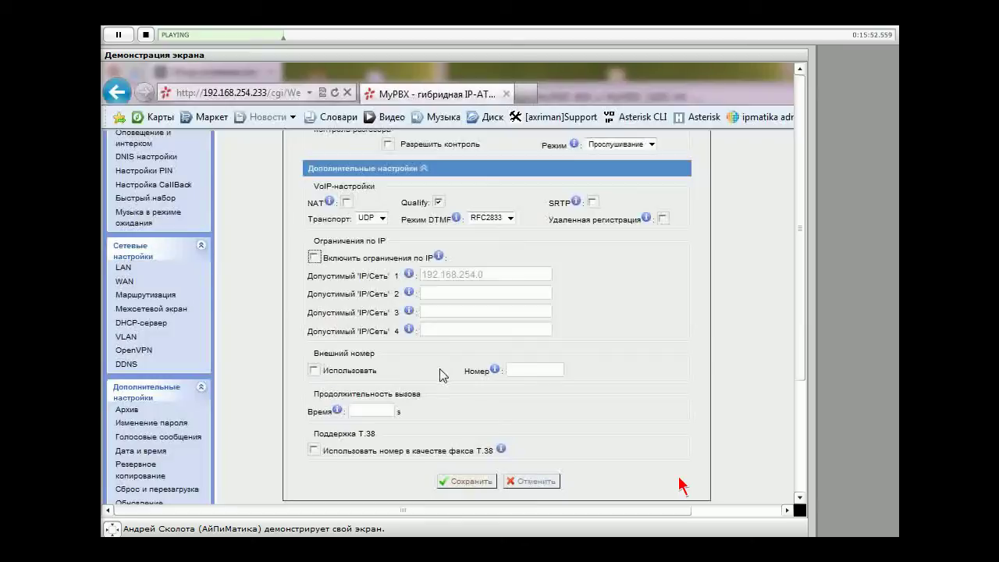
Tick Использовать under Внешний номер for extension 700, leaving the Номер field empty
left_click(314, 371)
left_click(528, 370)
Set the maximum call duration to 1800 and enable T.38 fax support
scroll(457, 344, "down", 2)
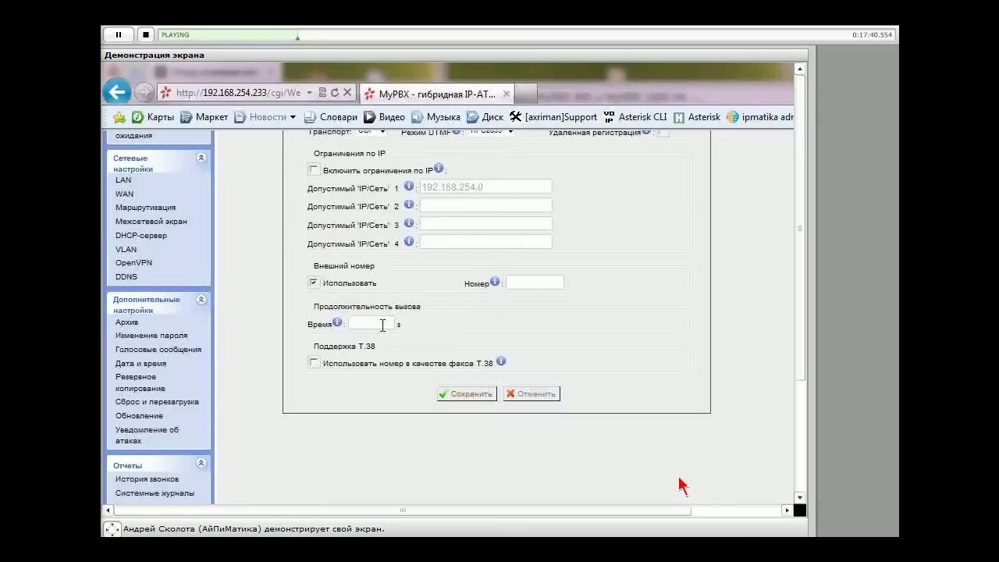
left_click(382, 324)
type("1800")
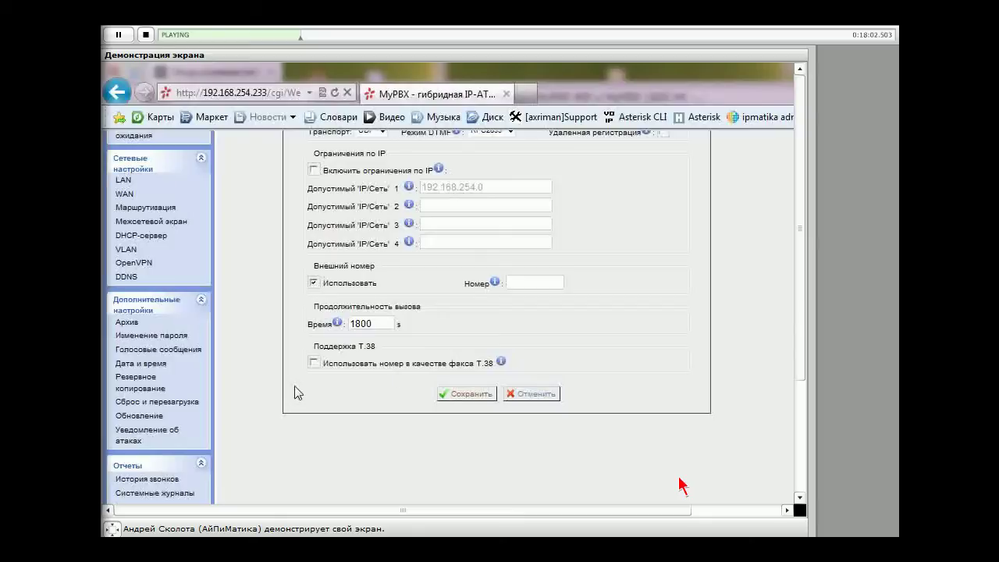
left_click(314, 362)
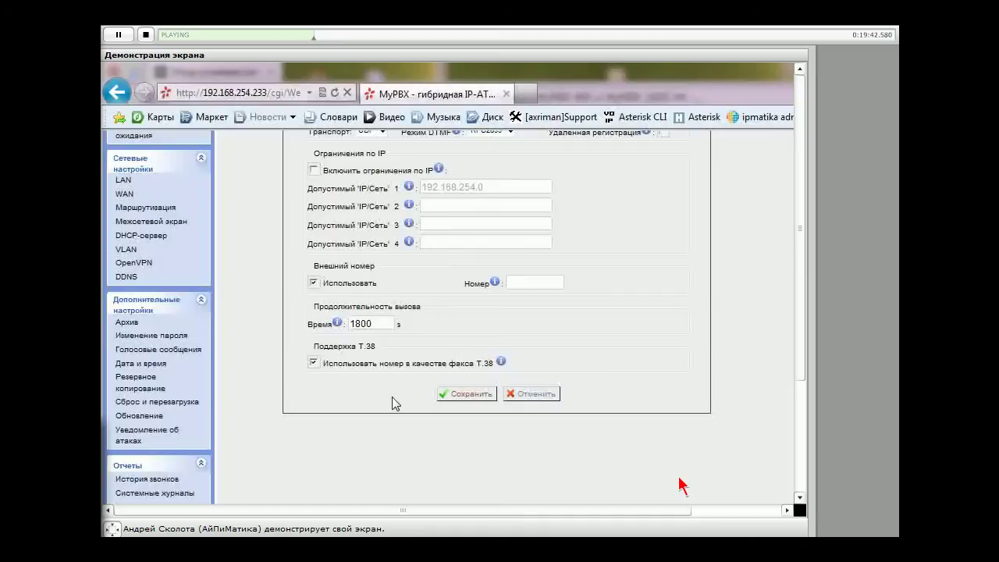
Turn off the external number option and retry saving extension 700
left_click(470, 392)
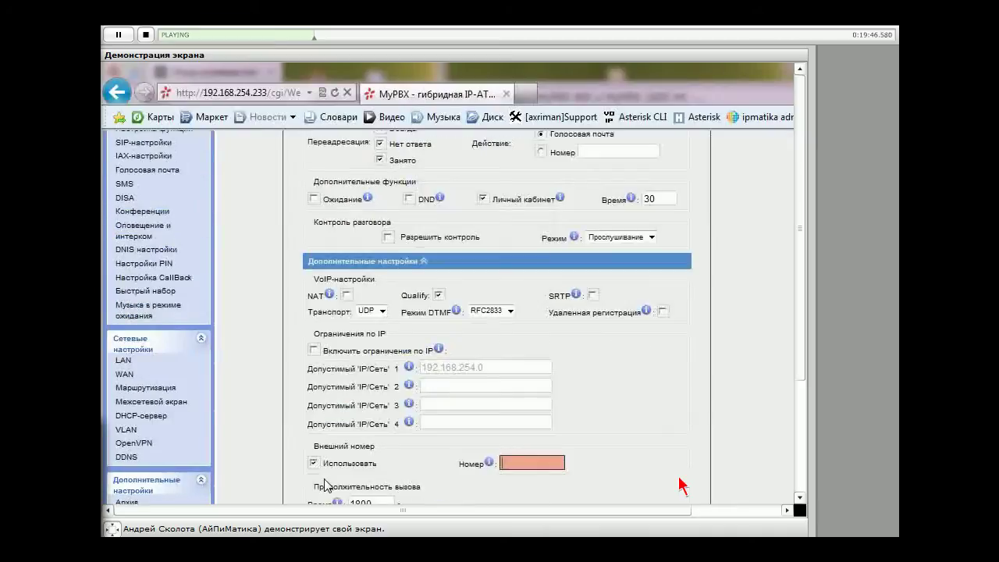
left_click(313, 462)
scroll(438, 500, "down", 3)
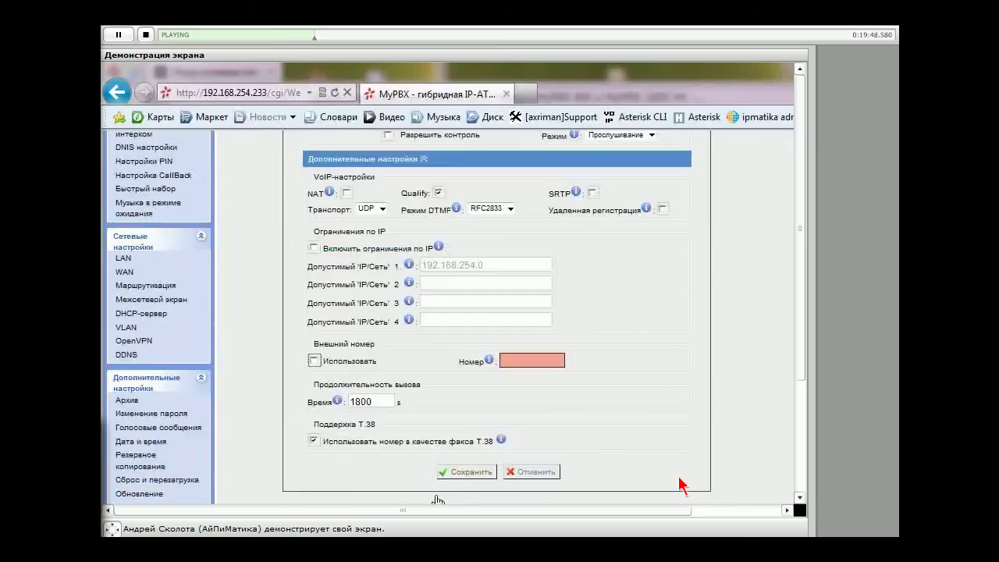
left_click(465, 472)
scroll(555, 422, "down", 6)
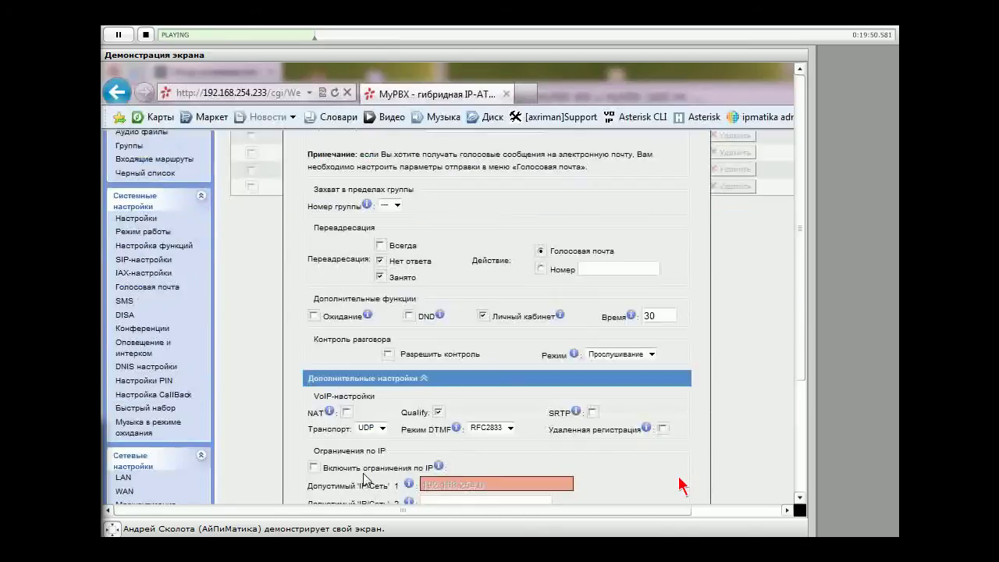
Append /24 to the allowed network, keep IP restrictions off, and save past the default-password warning
left_click(315, 467)
left_click(315, 467)
type("/24")
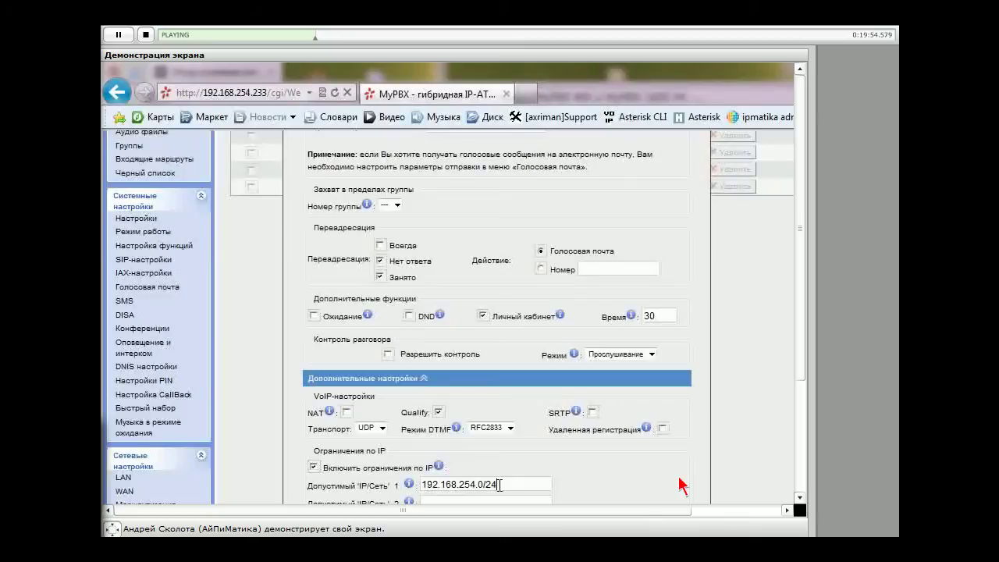
scroll(678, 485, "up", 3)
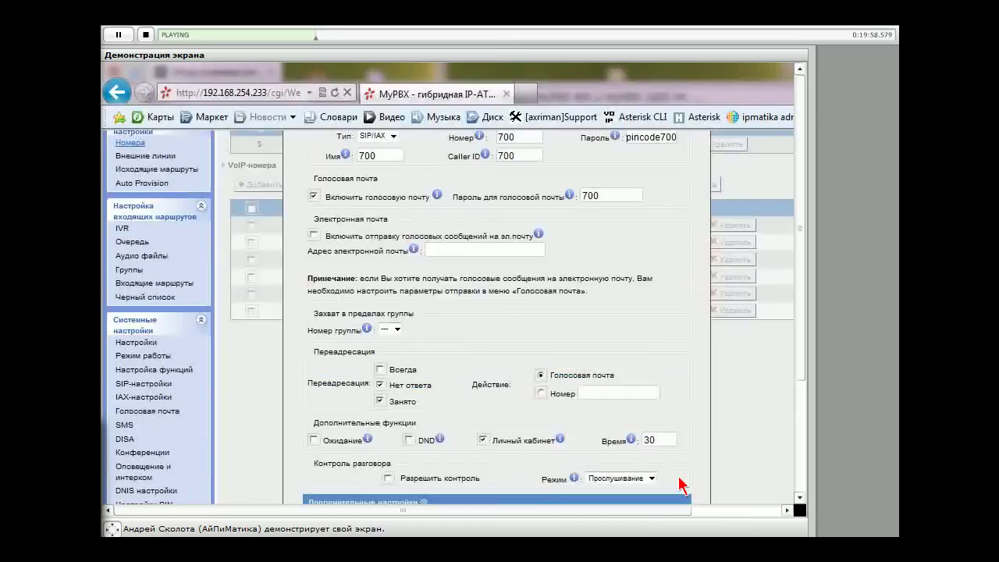
scroll(500, 312, "down", 8)
left_click(314, 227)
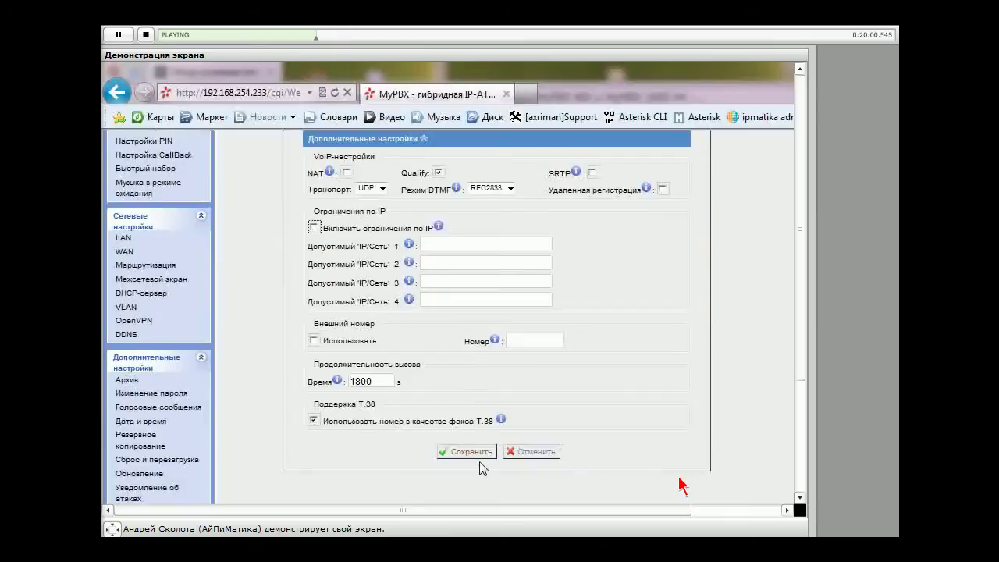
left_click(475, 451)
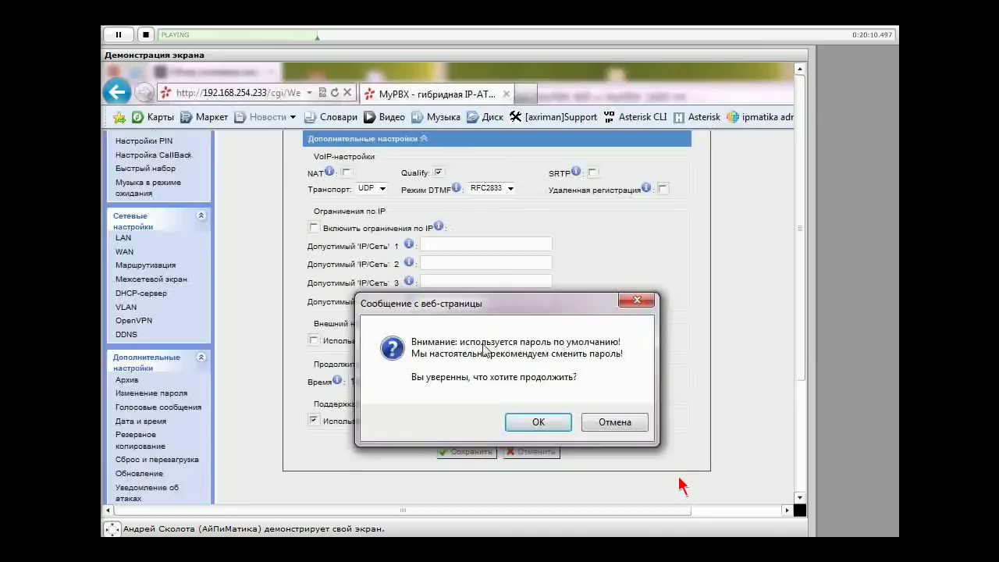
left_click(544, 428)
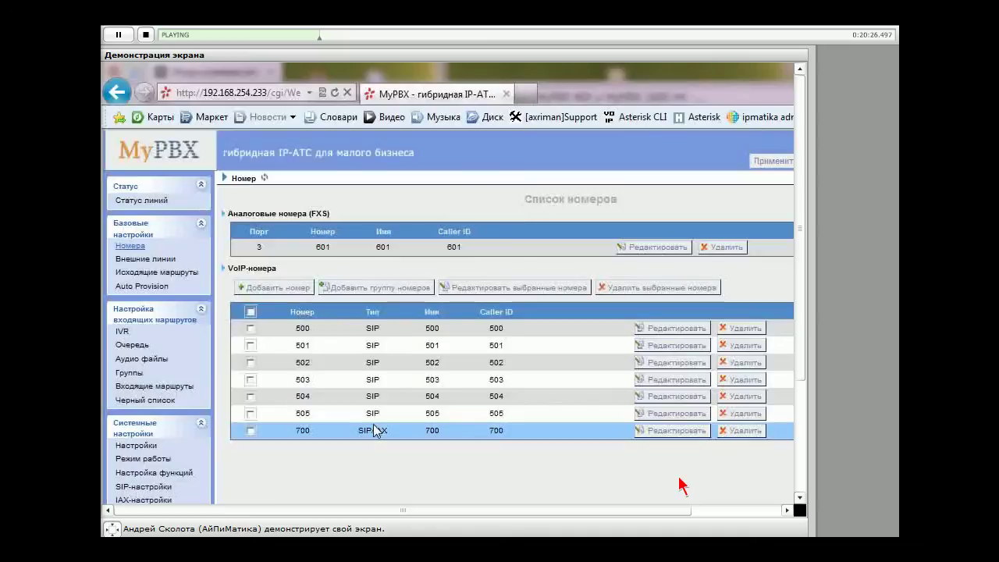
Edit extension 700, enter the user's first name as Имя, and save past the password warning
left_click(668, 432)
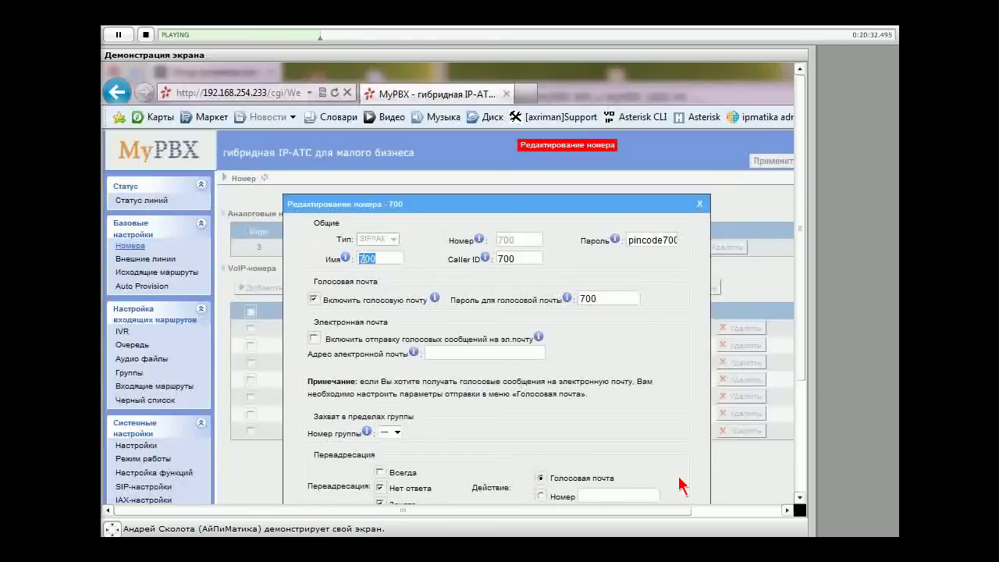
type("Андрей")
scroll(574, 488, "down", 4)
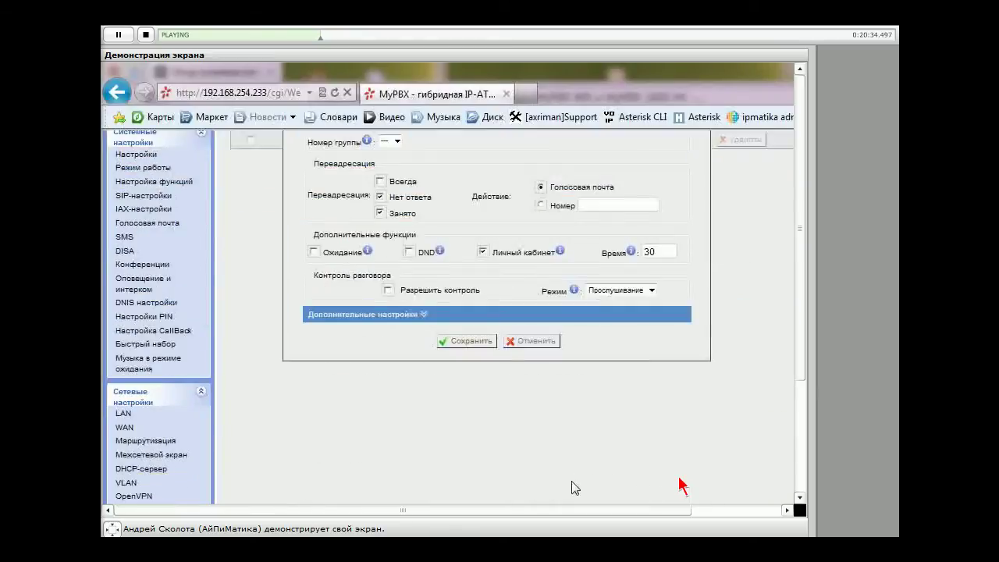
left_click(466, 340)
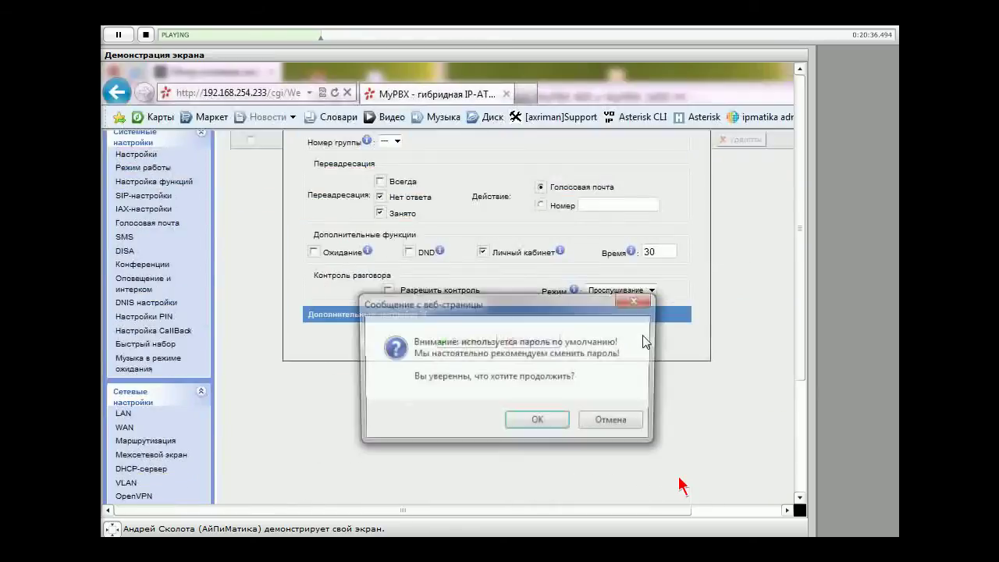
key("Return")
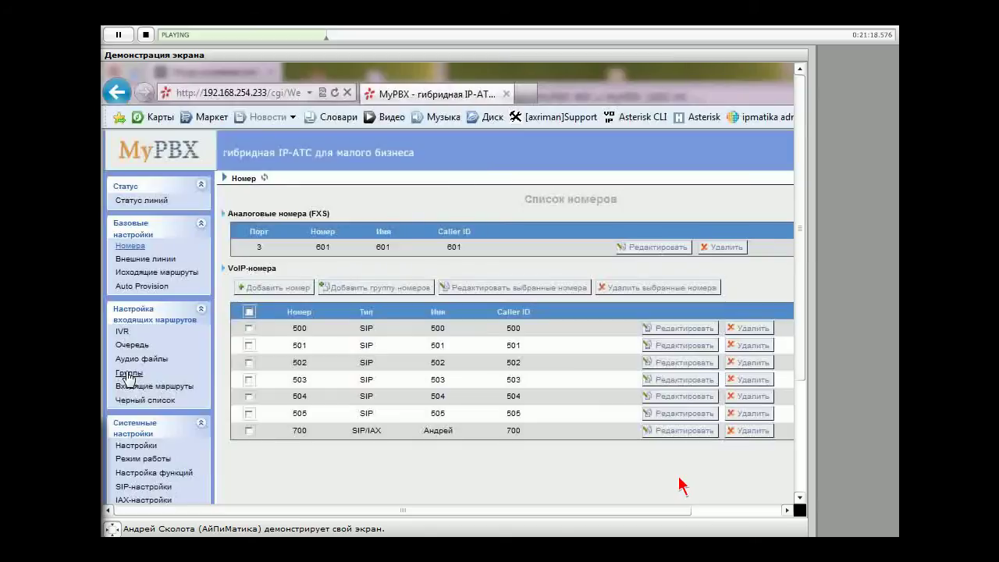
Go to the ring groups page showing group 620 ringgroup_default with members 500–505
left_click(128, 374)
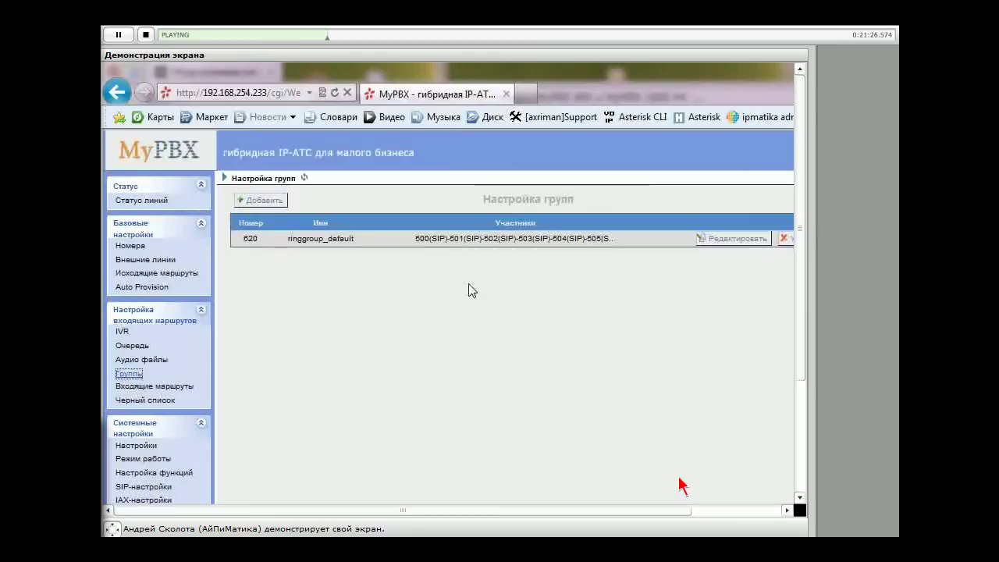
left_click(291, 238)
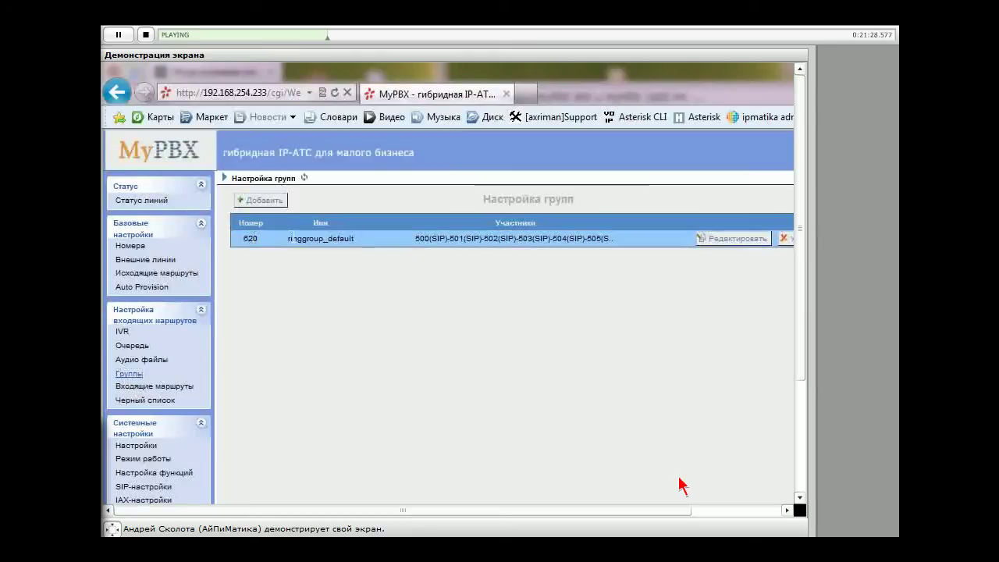
left_click_drag(291, 237, 597, 341)
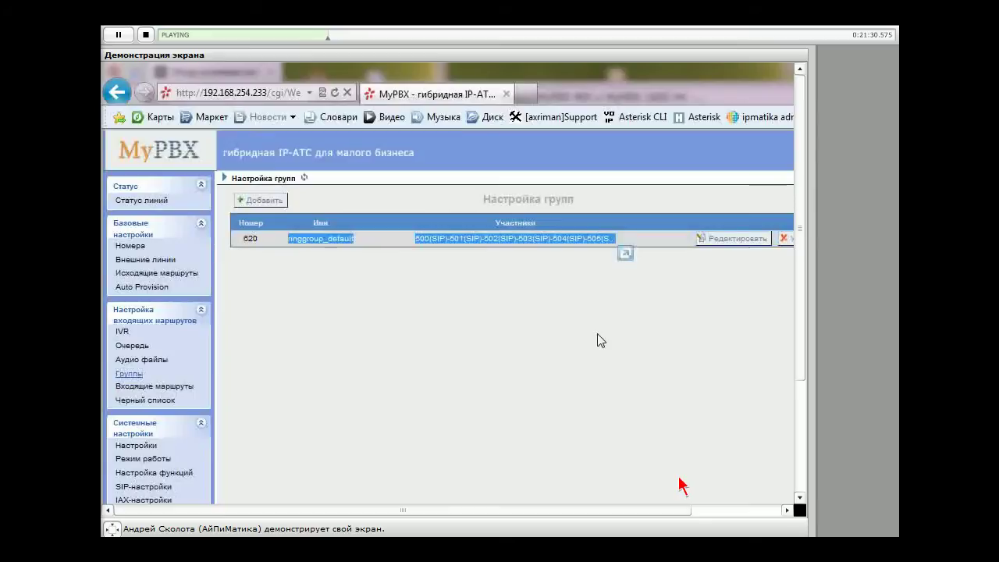
left_click(597, 334)
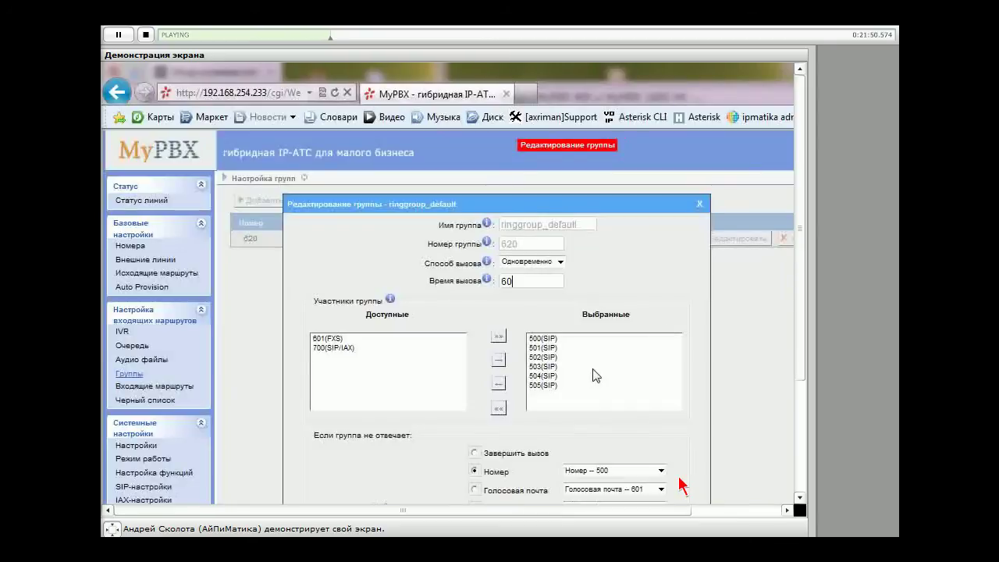
Set ring group 620's call mode to По очереди with a ring time of 20
left_click_drag(581, 225, 491, 226)
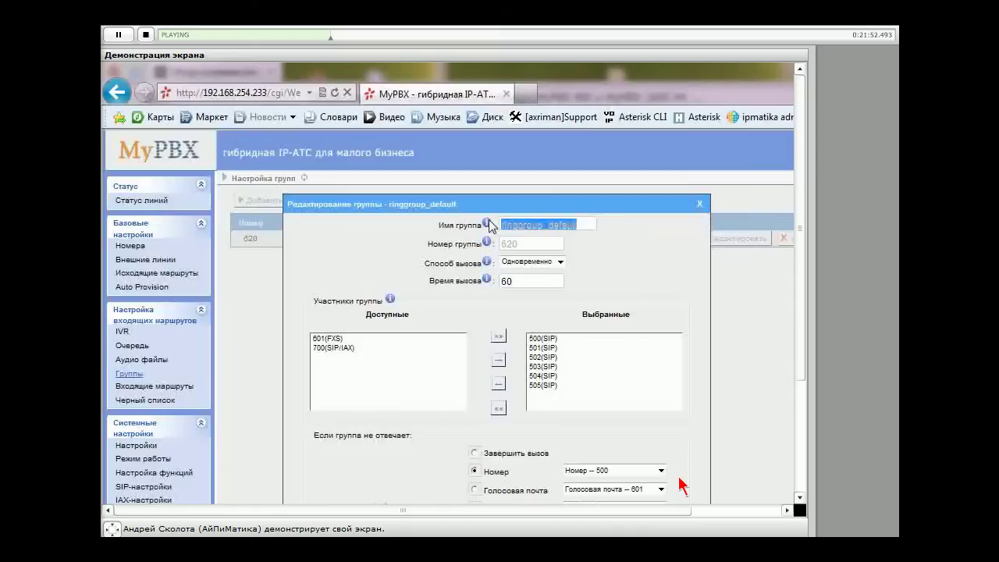
left_click(549, 225)
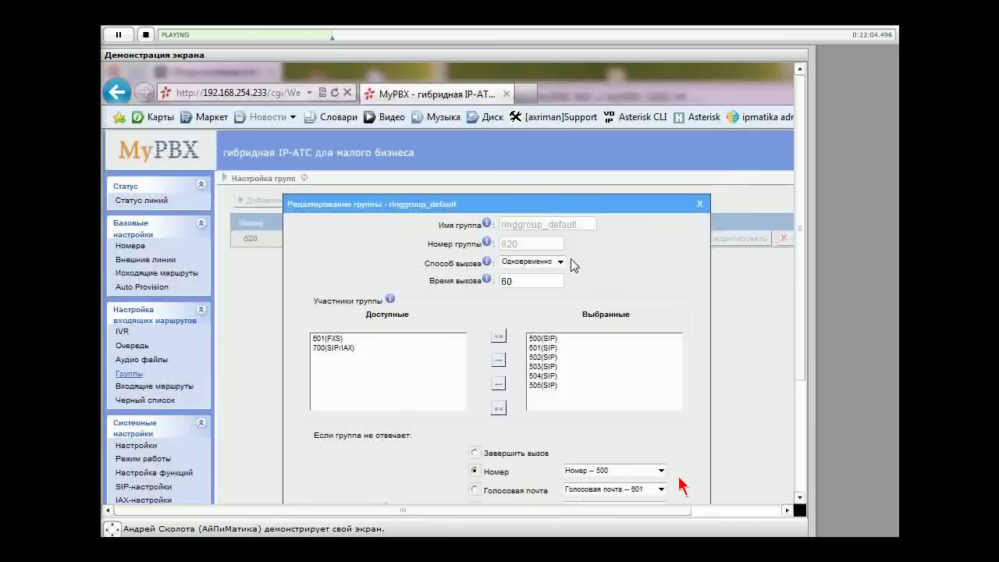
left_click(560, 262)
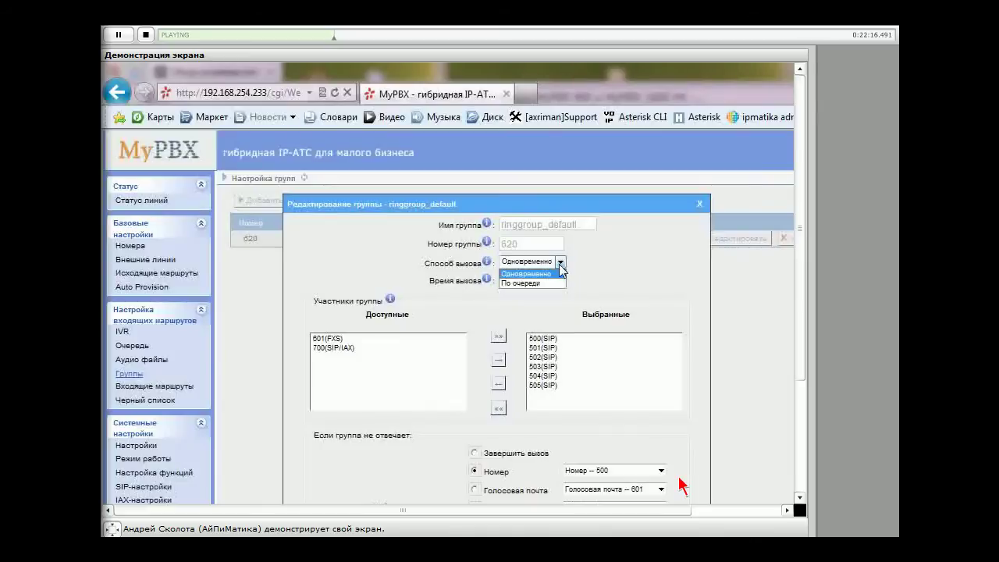
left_click(551, 273)
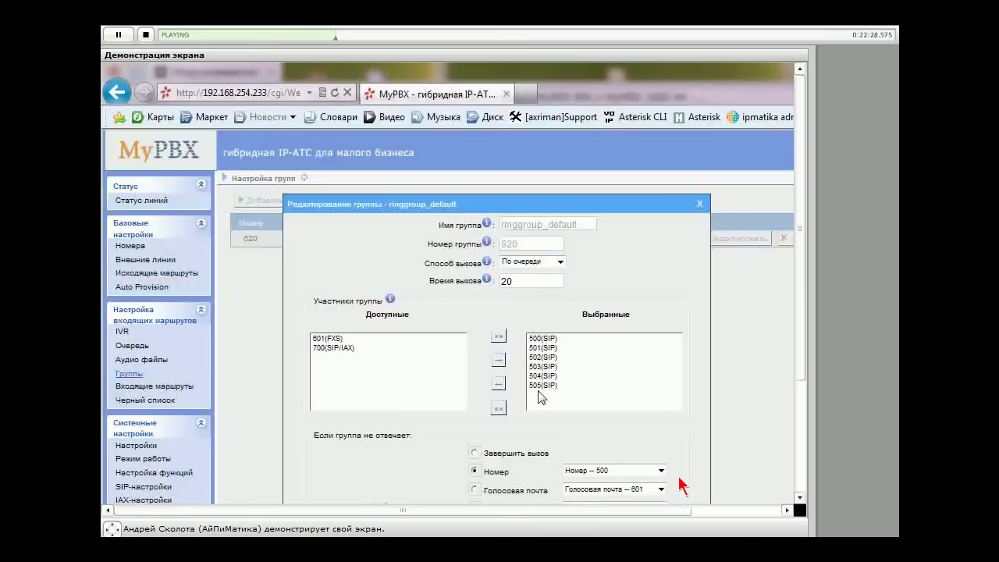
left_click_drag(515, 281, 472, 289)
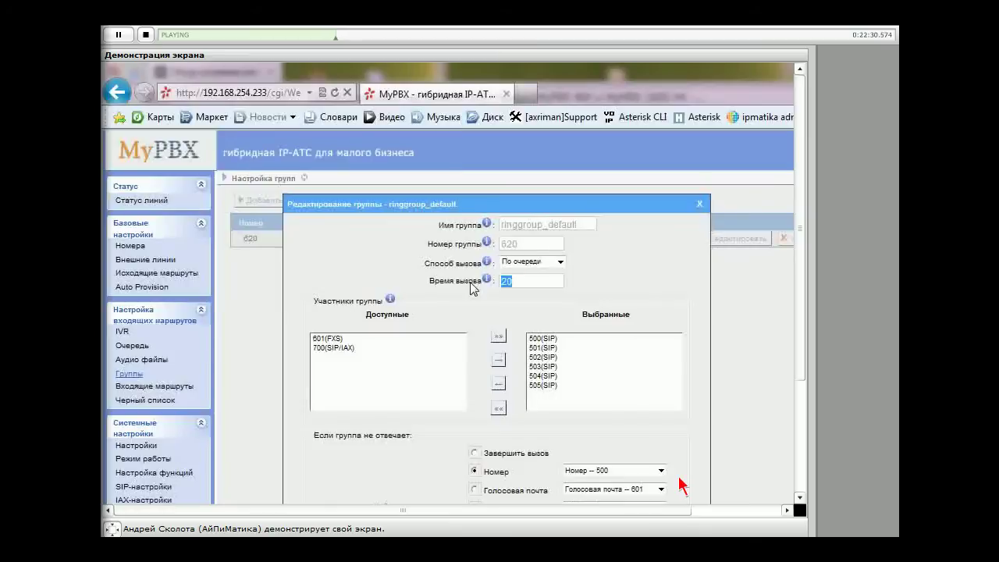
left_click(525, 284)
scroll(468, 317, "down", 3)
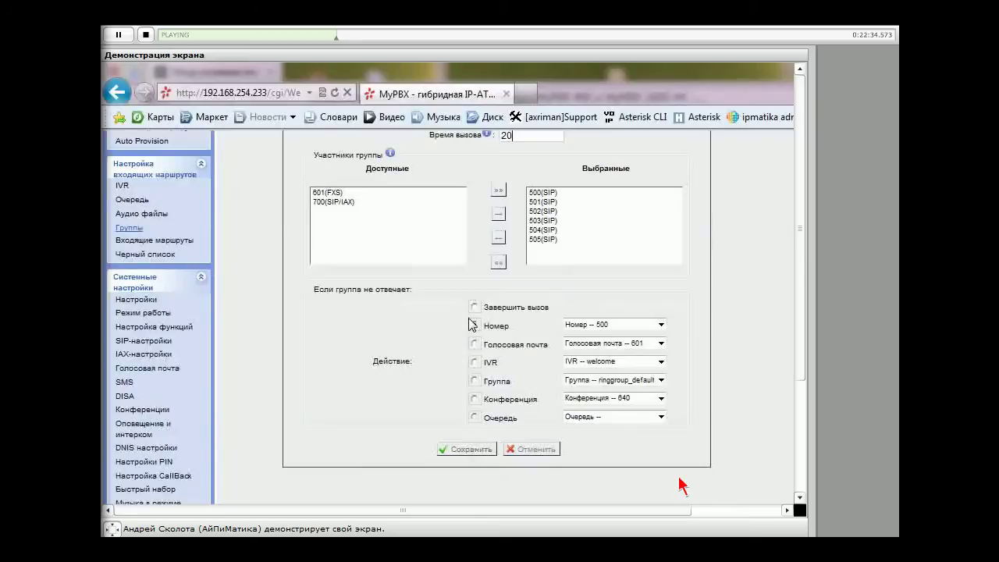
Compare the unanswered-call destinations and route unanswered calls to number 700
scroll(468, 317, "up", 3)
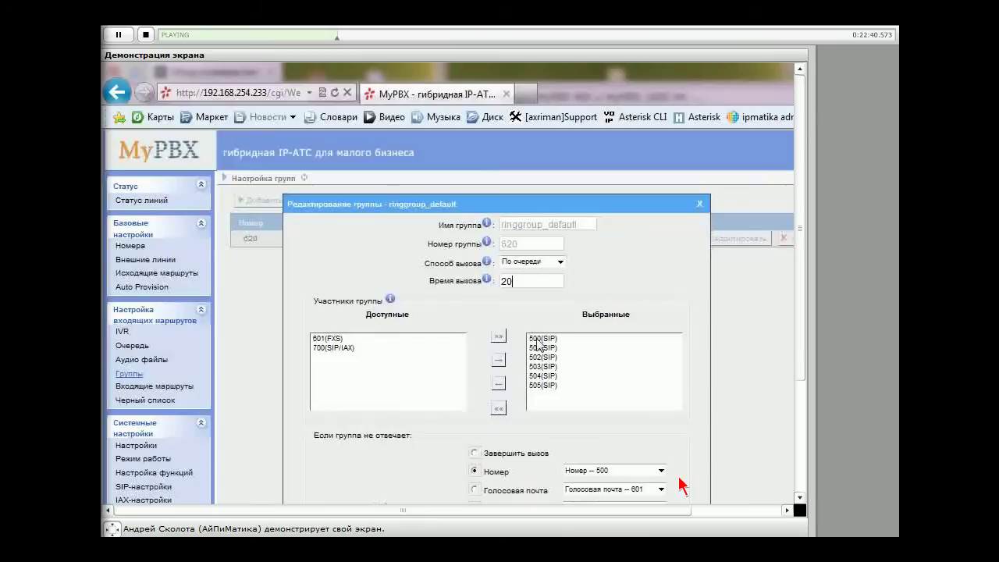
scroll(446, 426, "down", 3)
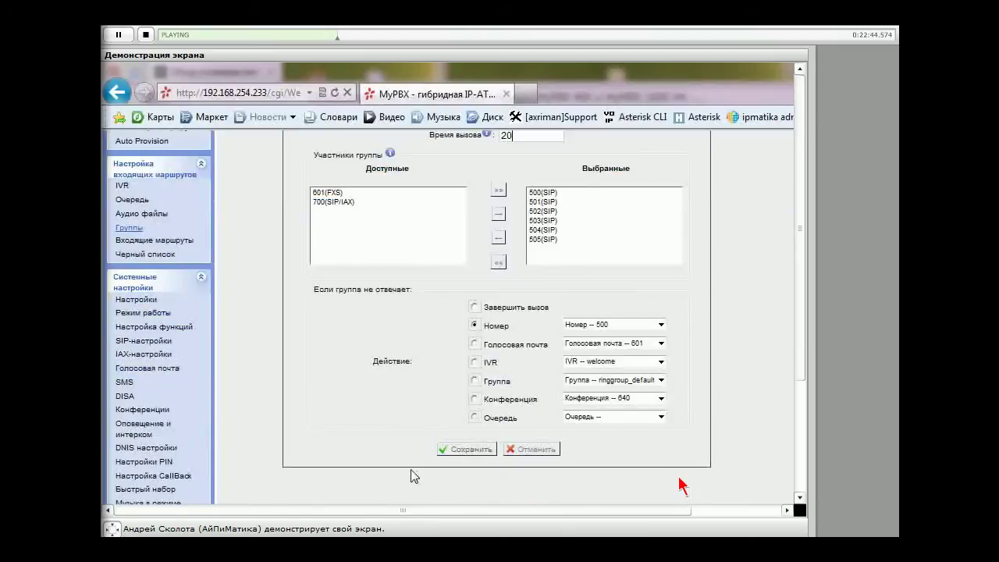
scroll(409, 465, "up", 2)
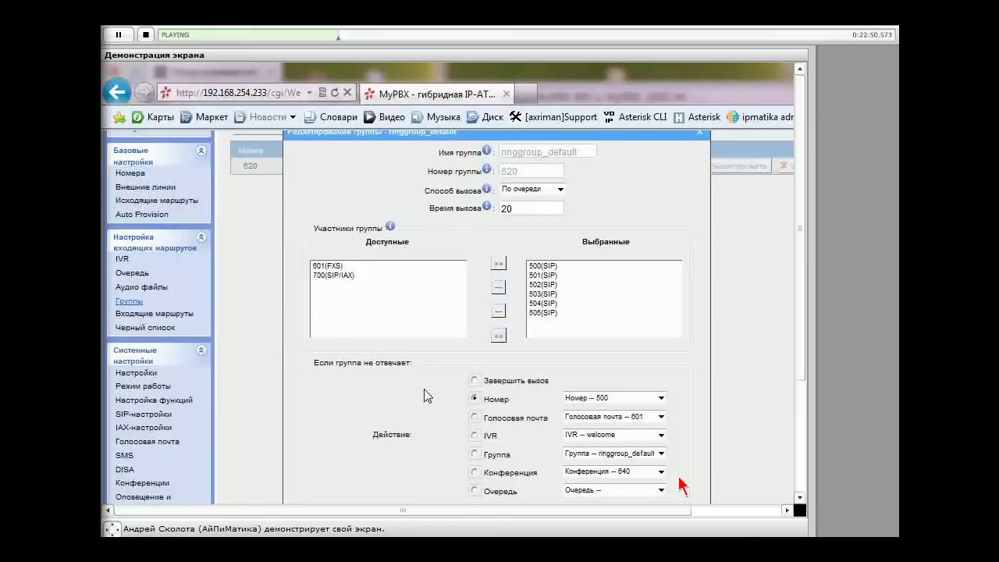
left_click(474, 380)
left_click(496, 456)
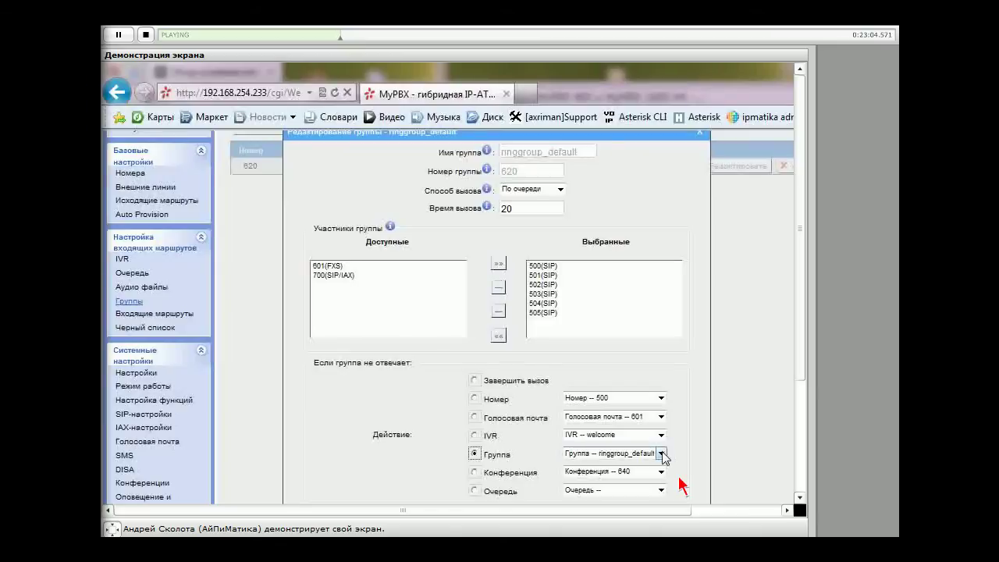
left_click(611, 456)
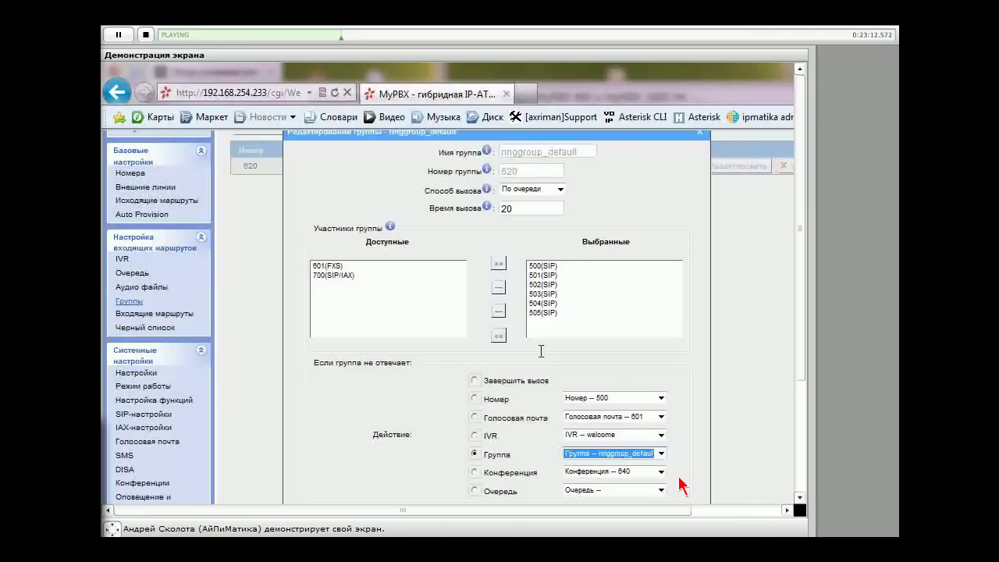
left_click(475, 472)
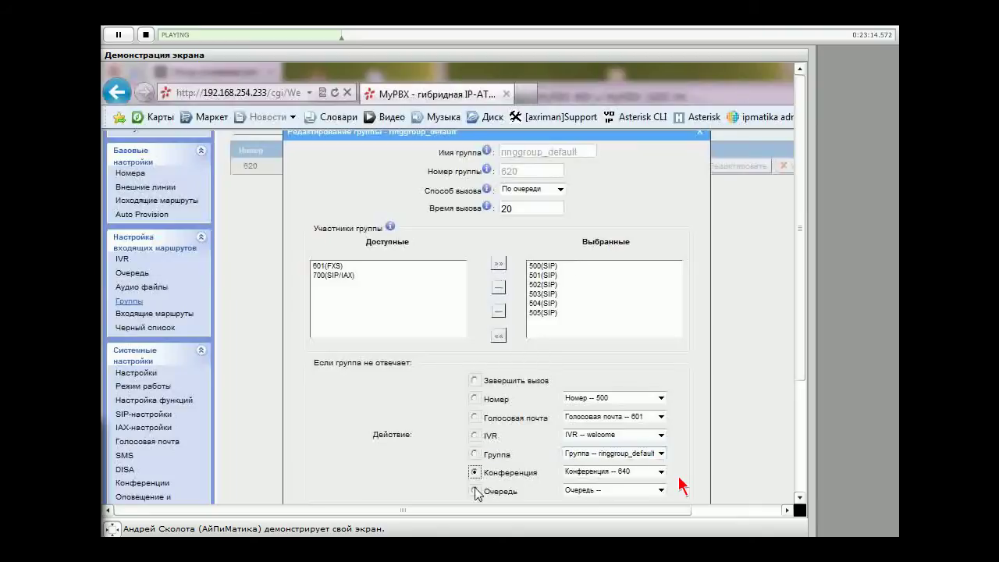
left_click(474, 490)
left_click(661, 489)
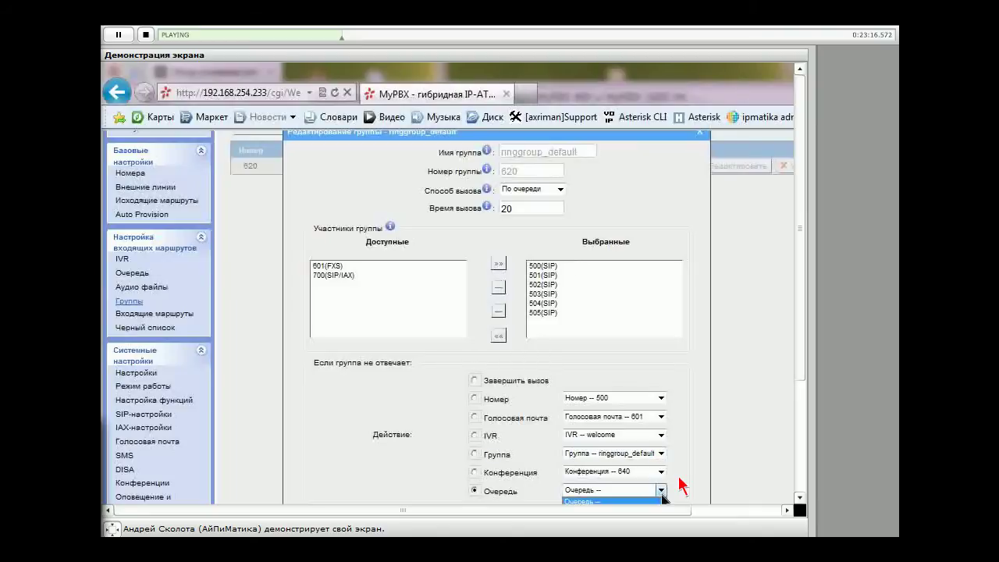
left_click(660, 500)
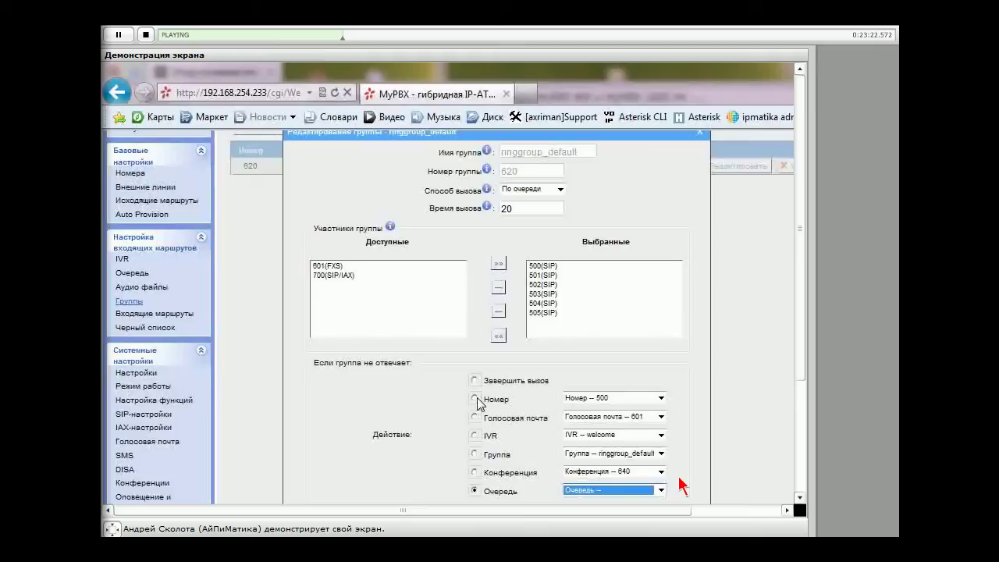
left_click(475, 399)
left_click(614, 398)
left_click(622, 475)
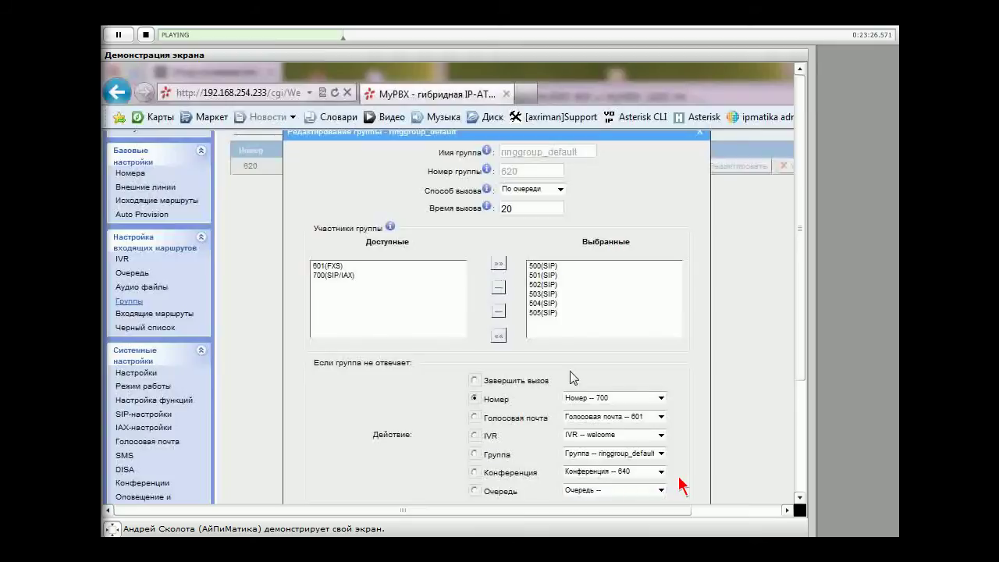
Review ring time 20, members 500–505 and the unanswered-call number 700
scroll(570, 371, "up", 1)
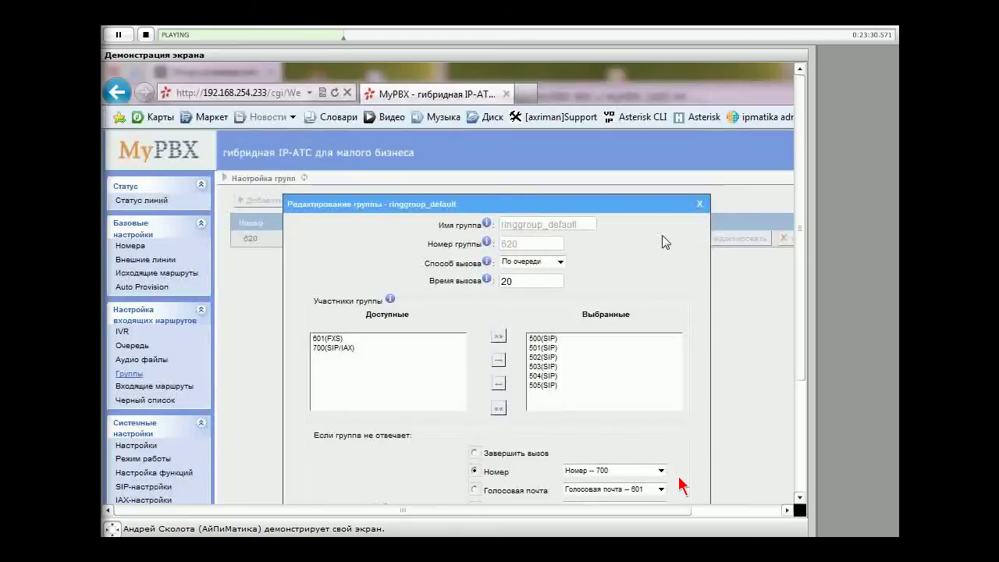
double_click(522, 281)
left_click(540, 339)
left_click(537, 348)
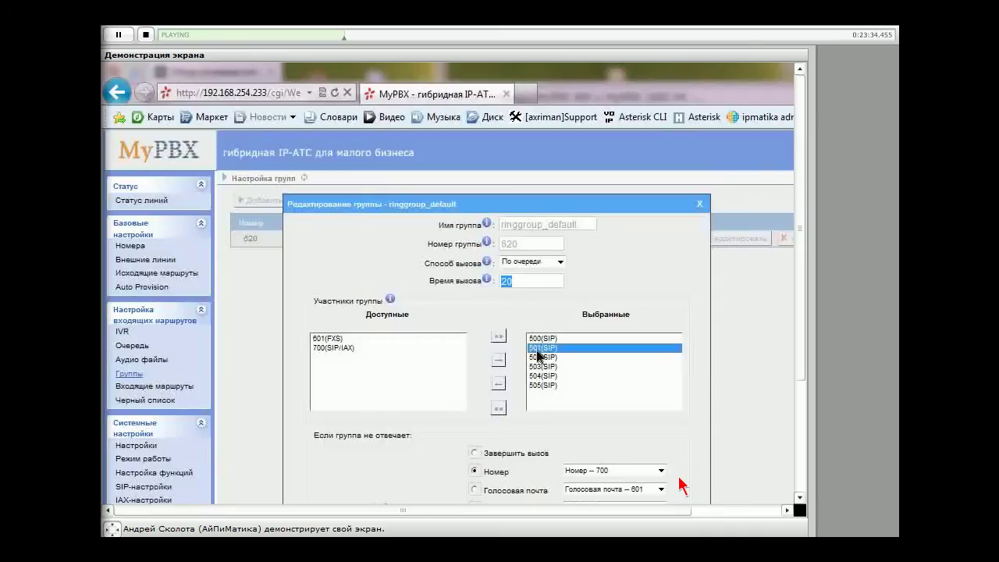
key("Up")
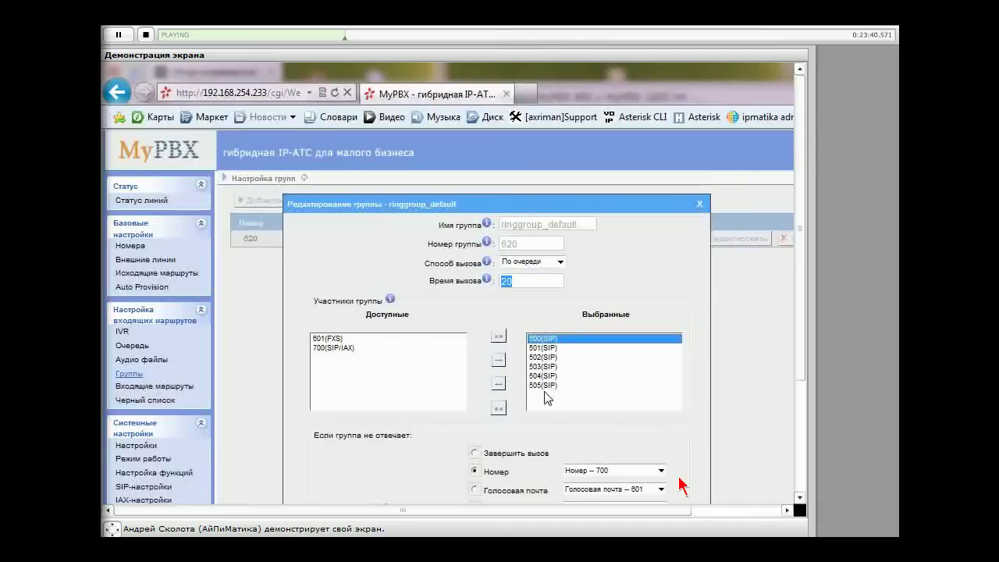
left_click(544, 385)
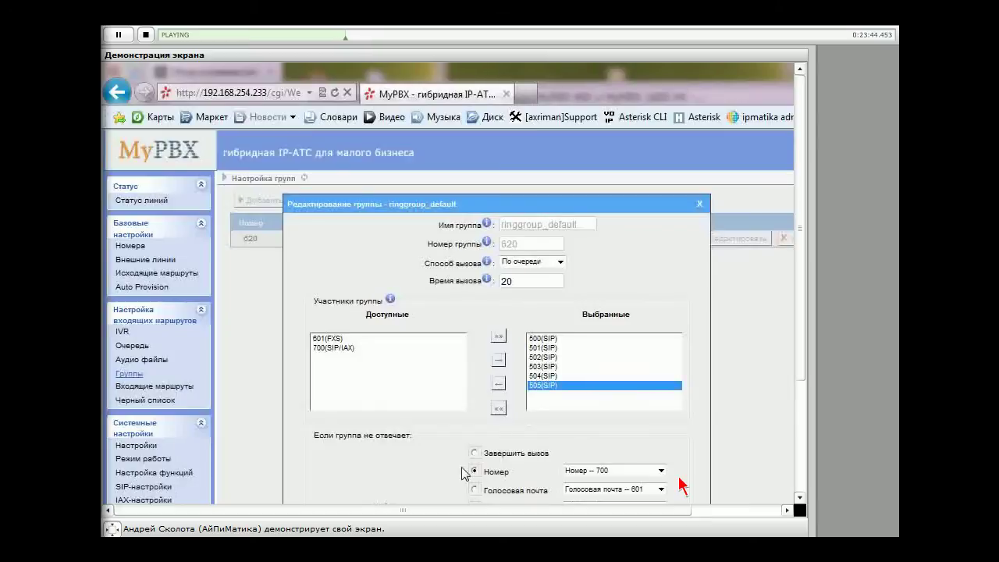
left_click(661, 471)
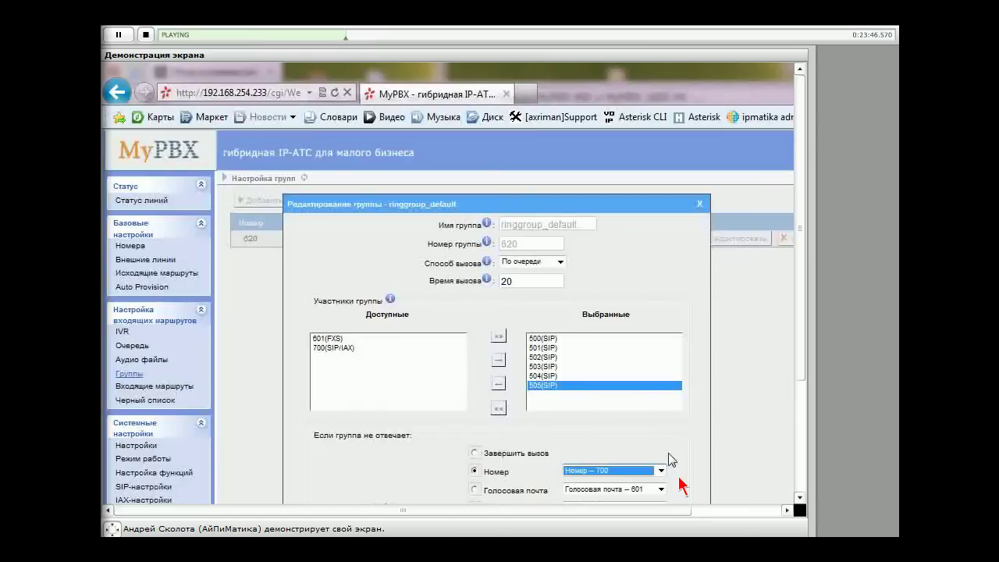
scroll(681, 485, "down", 2)
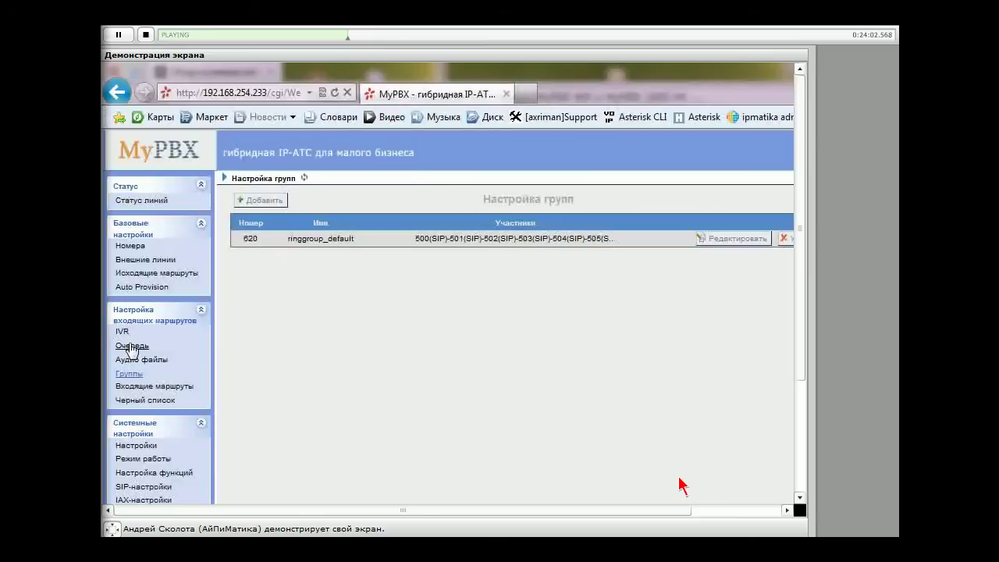
Open the call queue page and start adding a new queue
left_click(131, 346)
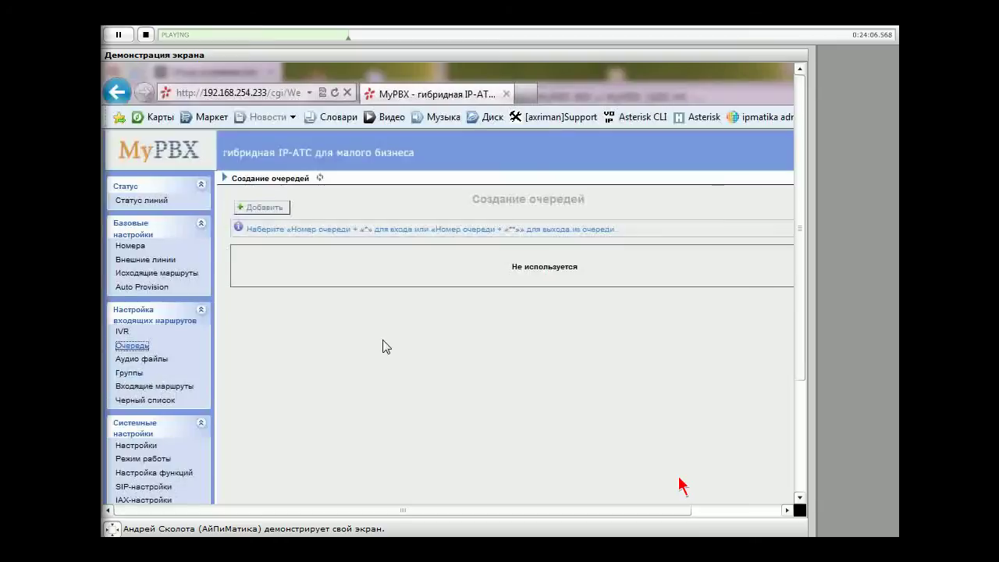
left_click(270, 207)
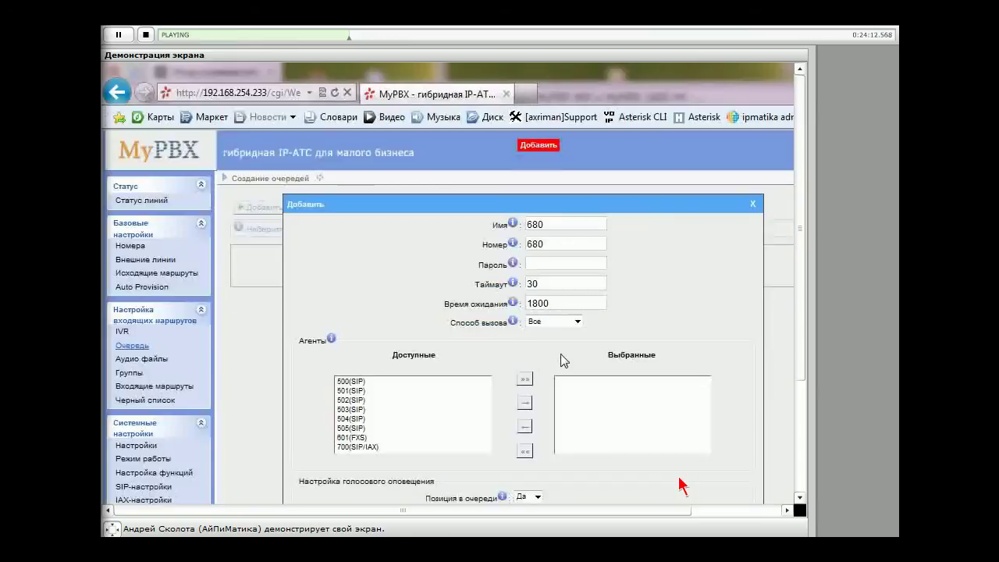
scroll(681, 485, "down", 1)
scroll(681, 486, "up", 1)
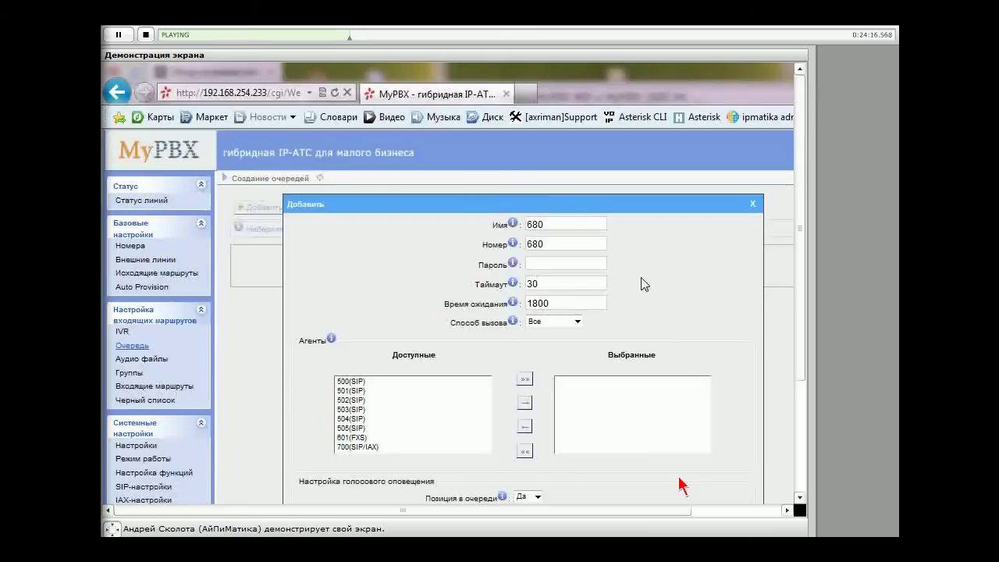
Replace the queue name 680 with In, keeping queue number 680
left_click_drag(567, 226, 484, 225)
type("Шт")
key("BackSpace")
key("BackSpace")
type("In")
key("Tab")
left_click(558, 248)
left_click(531, 264)
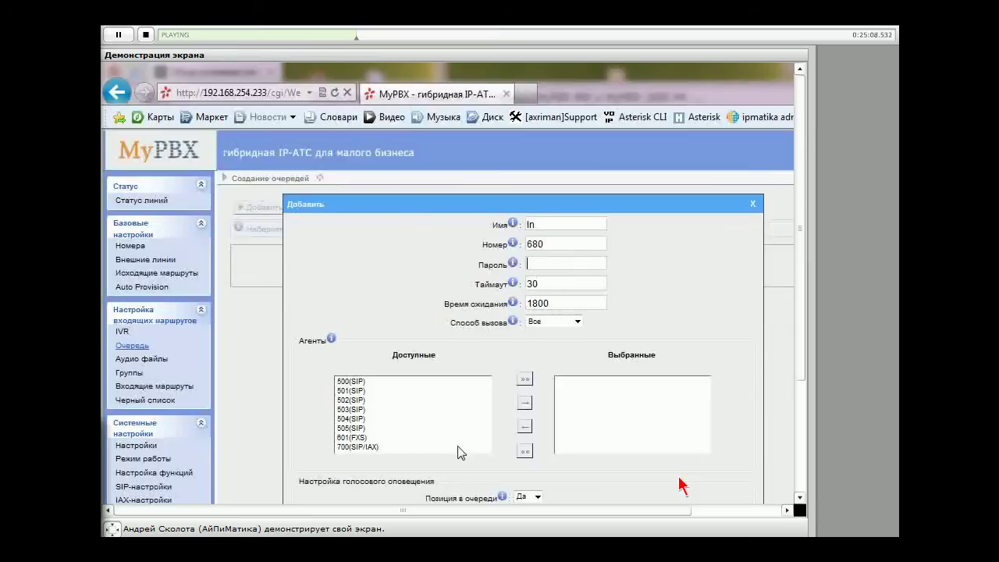
Move agents 500–503 into the queue's selected agents and pick agent 504
scroll(423, 359, "down", 1)
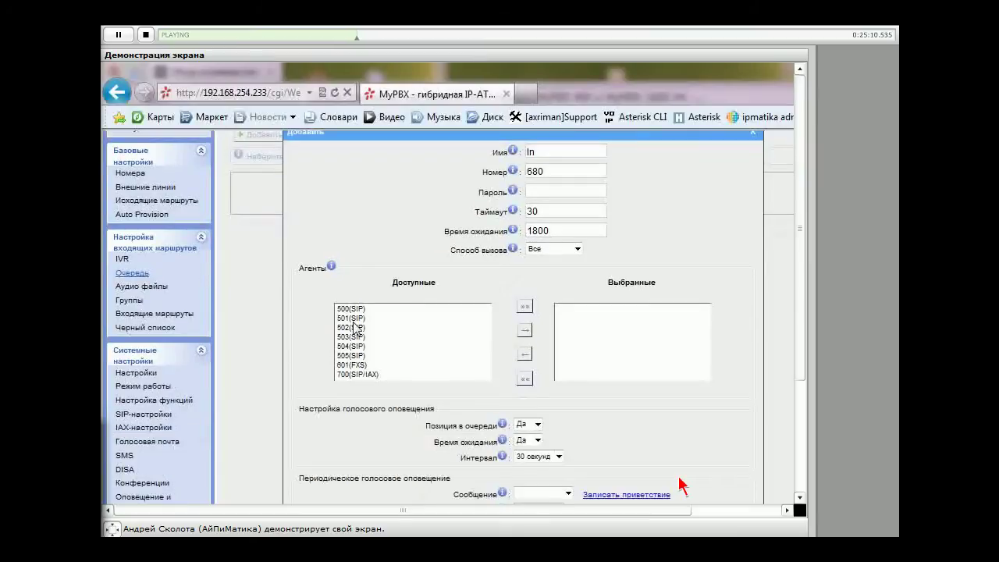
left_click(351, 309)
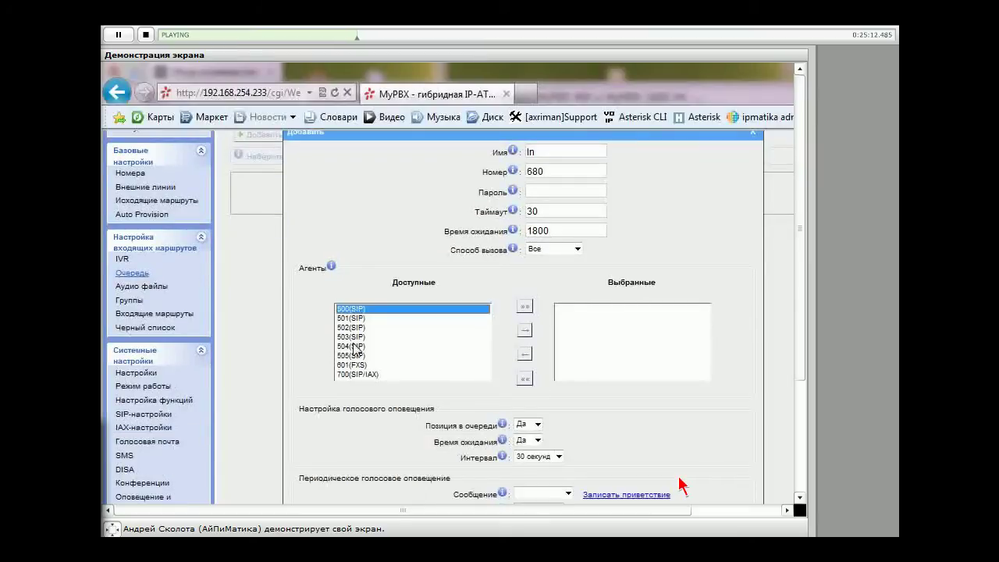
left_click(353, 347, "shift")
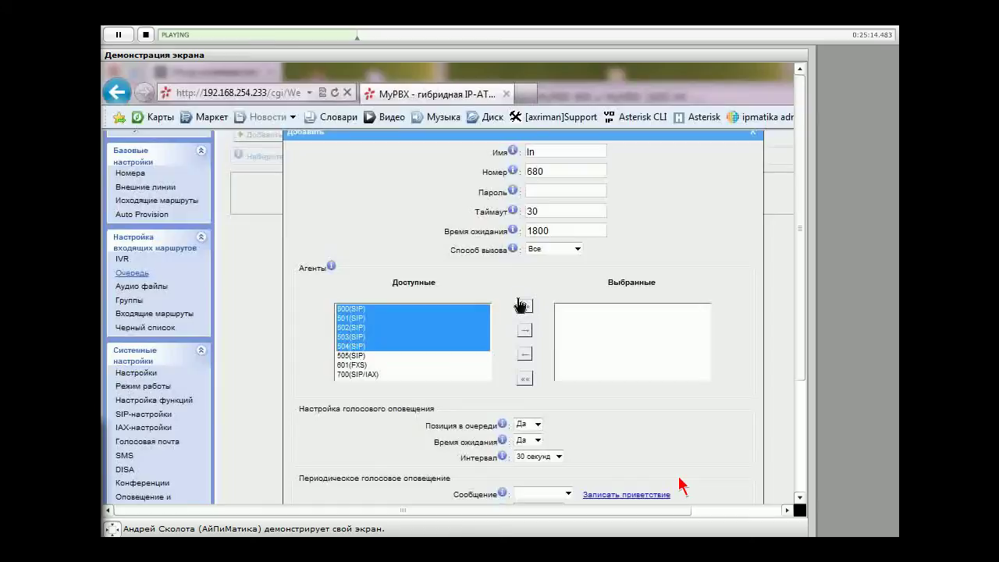
left_click(522, 305)
left_click(524, 378)
left_click(361, 309)
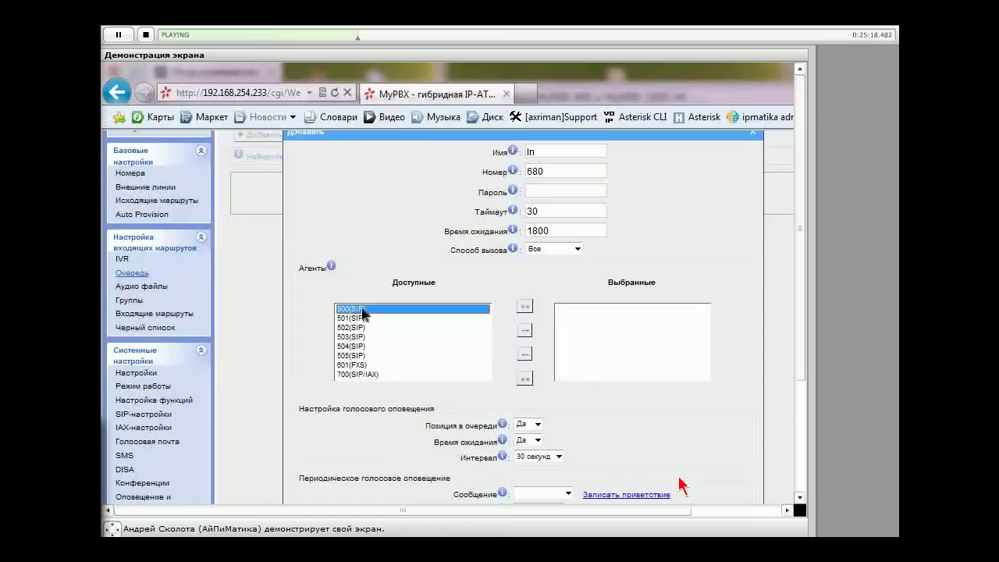
left_click_drag(361, 312, 626, 346)
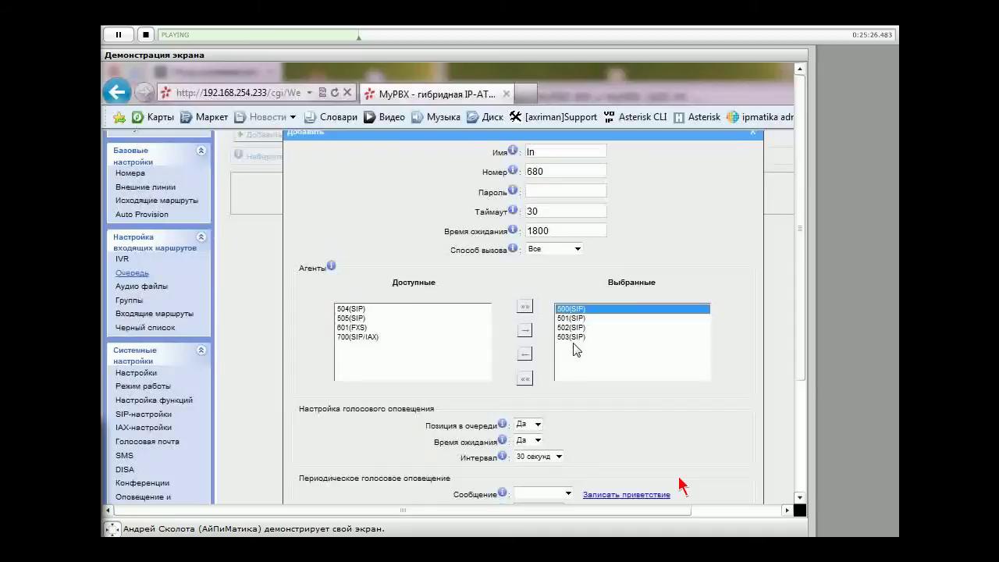
scroll(728, 327, "up", 2)
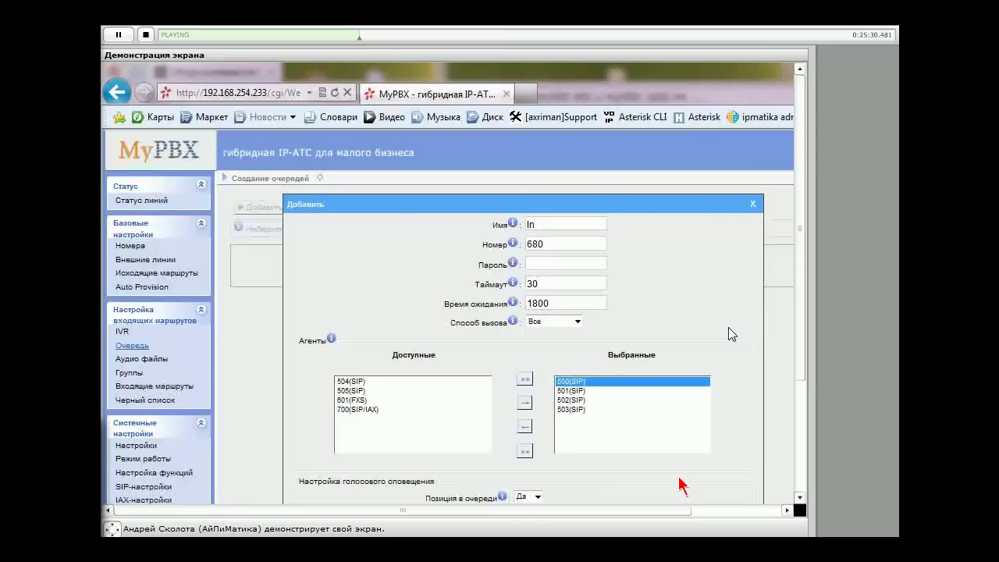
left_click(547, 264)
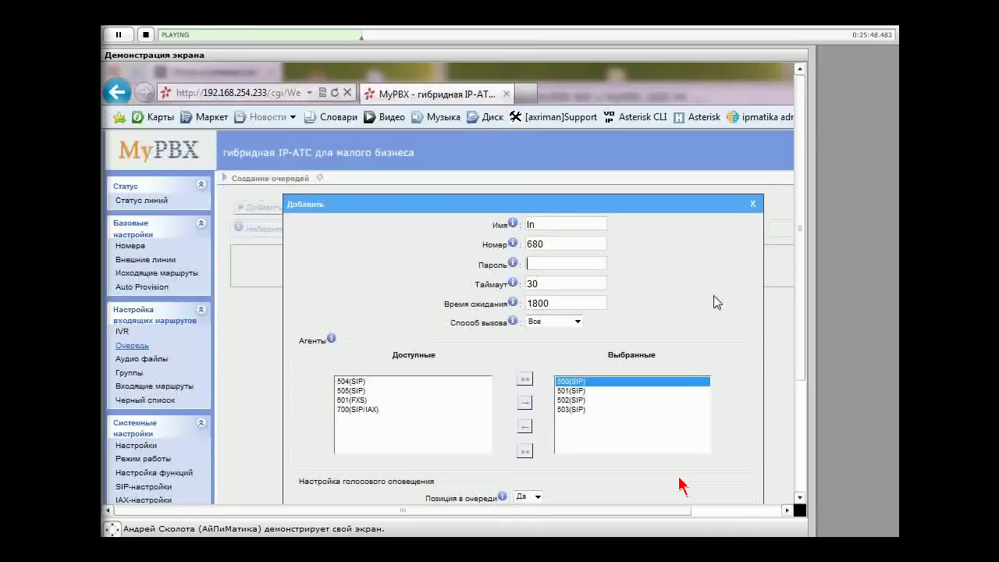
left_click(353, 381)
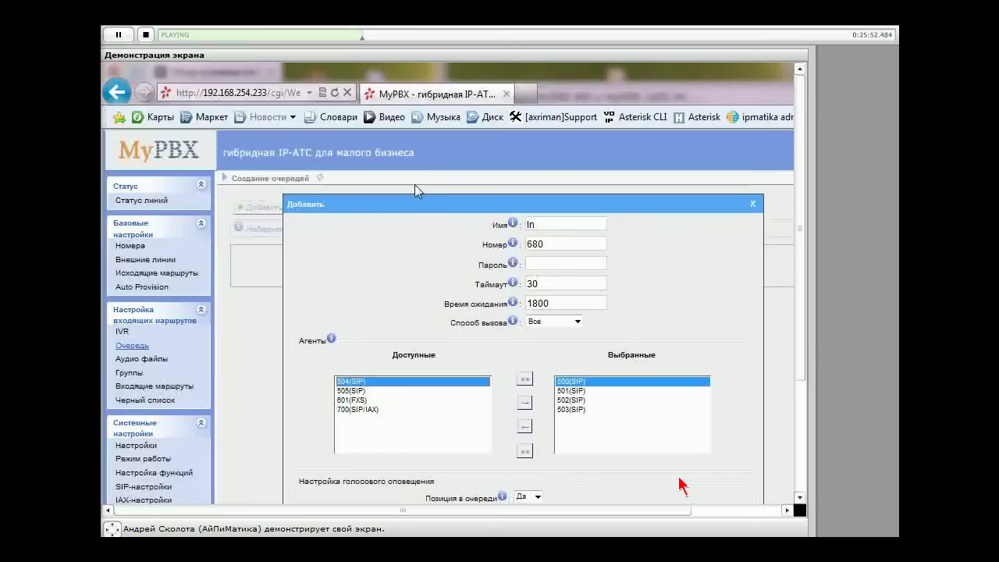
Drag the queue form aside and highlight the queue login dialing hint
left_click_drag(453, 268, 519, 204)
left_click_drag(335, 206, 415, 212)
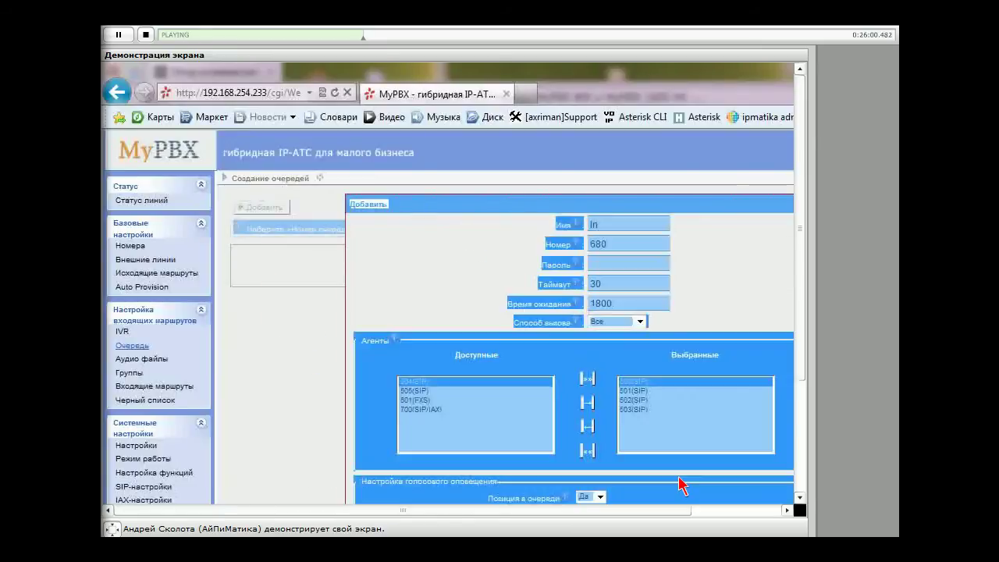
left_click(490, 307)
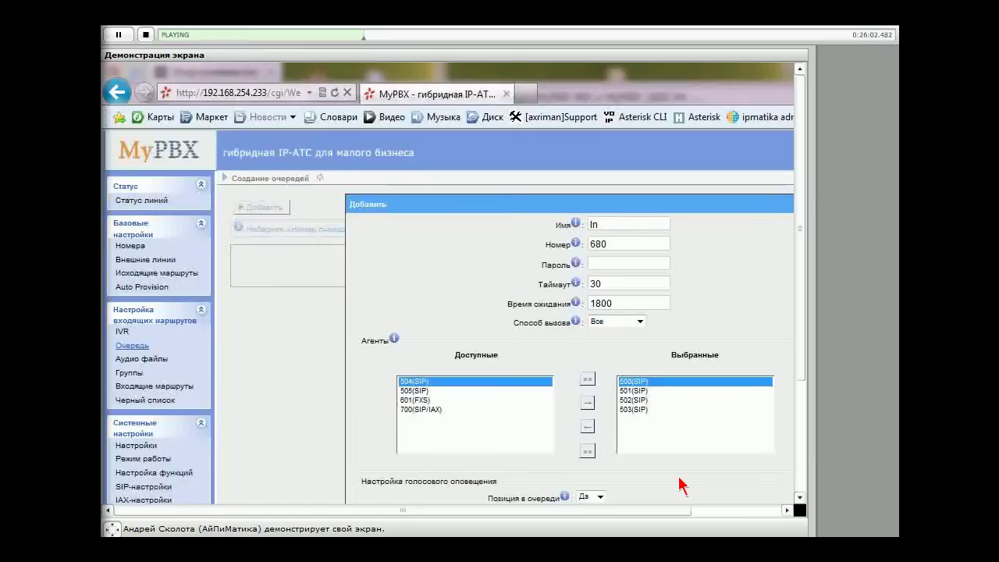
left_click_drag(247, 232, 618, 230)
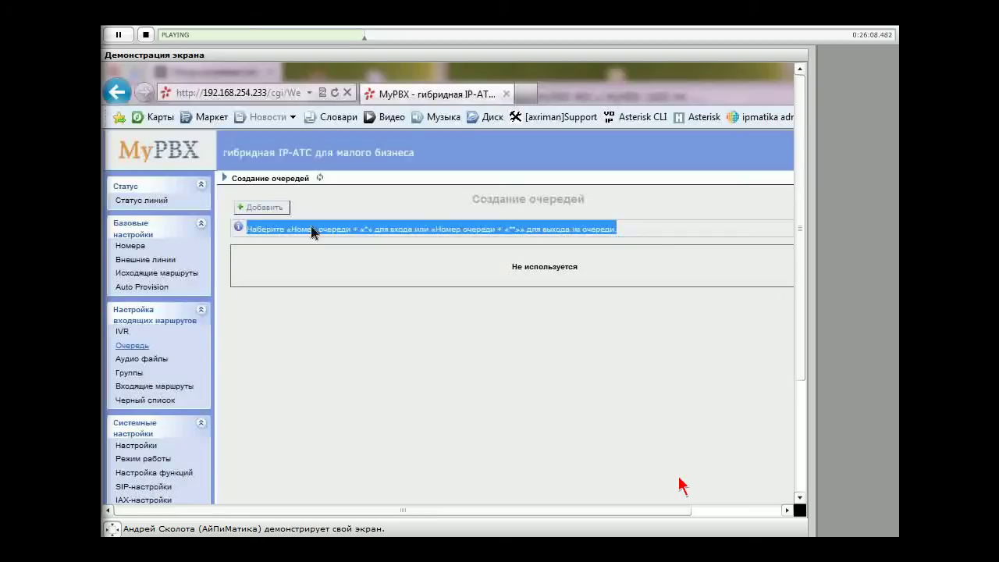
Clear the dialing-hint highlight and place the caret in the Пароль field of queue 680
left_click(370, 225)
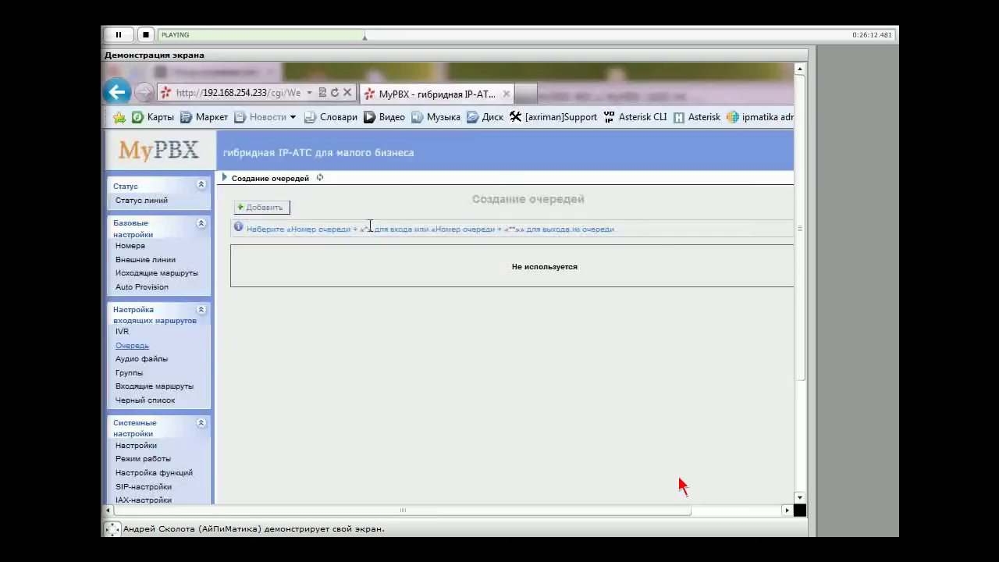
double_click(511, 229)
left_click(744, 224)
left_click(541, 267)
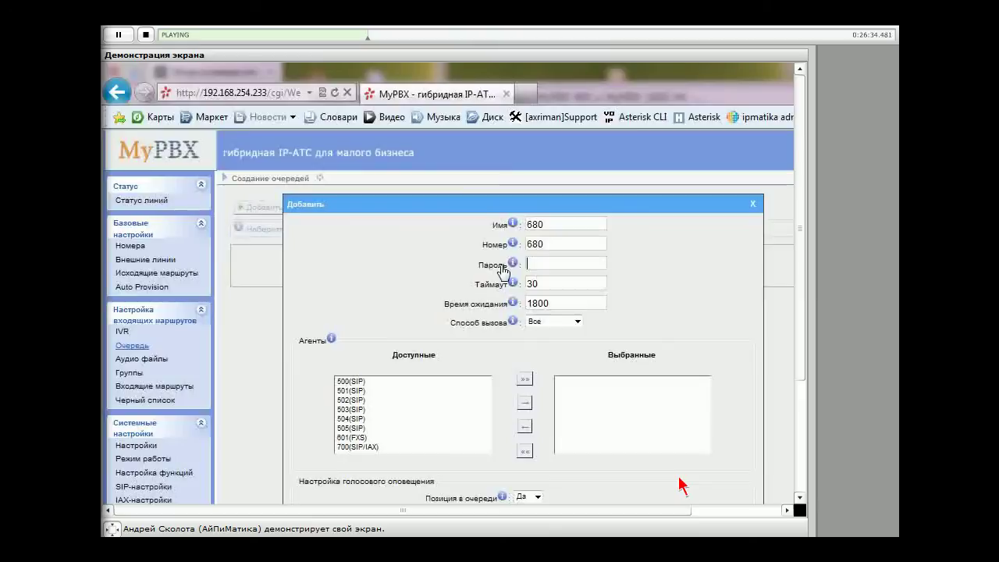
Scroll through the queue 680 form and open the Способ вызова ring-strategy list
mouse_move(513, 282)
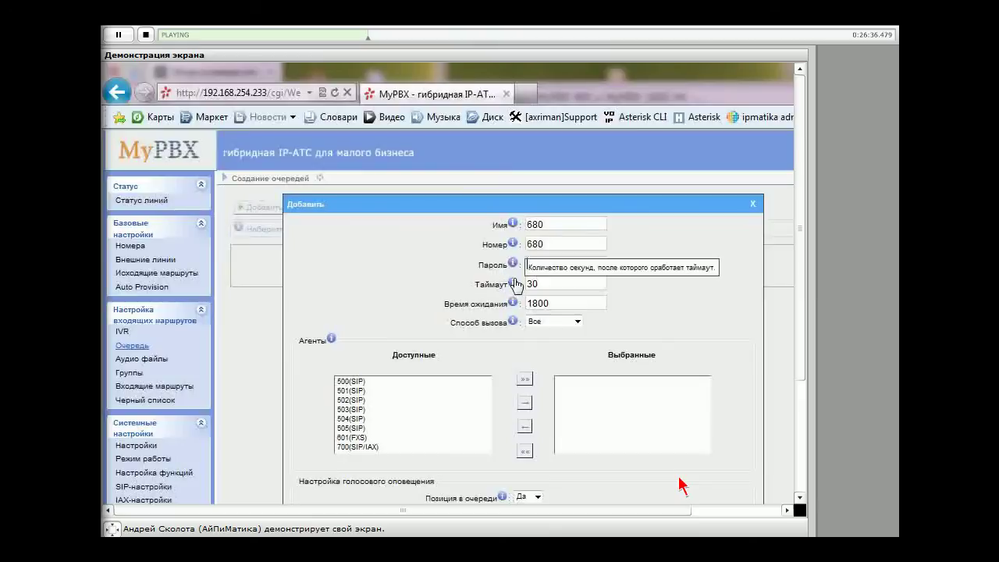
scroll(646, 281, "down", 3)
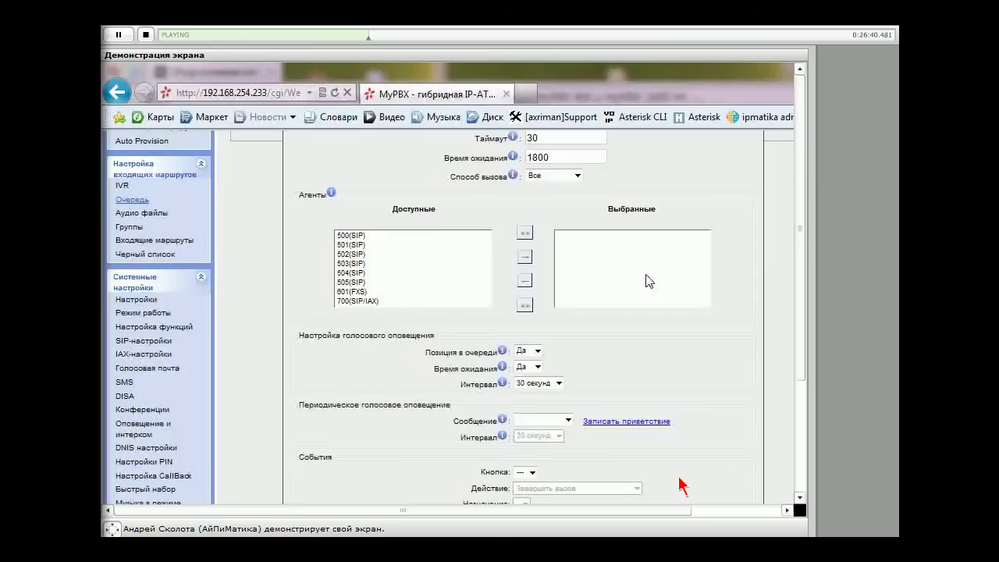
scroll(646, 281, "up", 3)
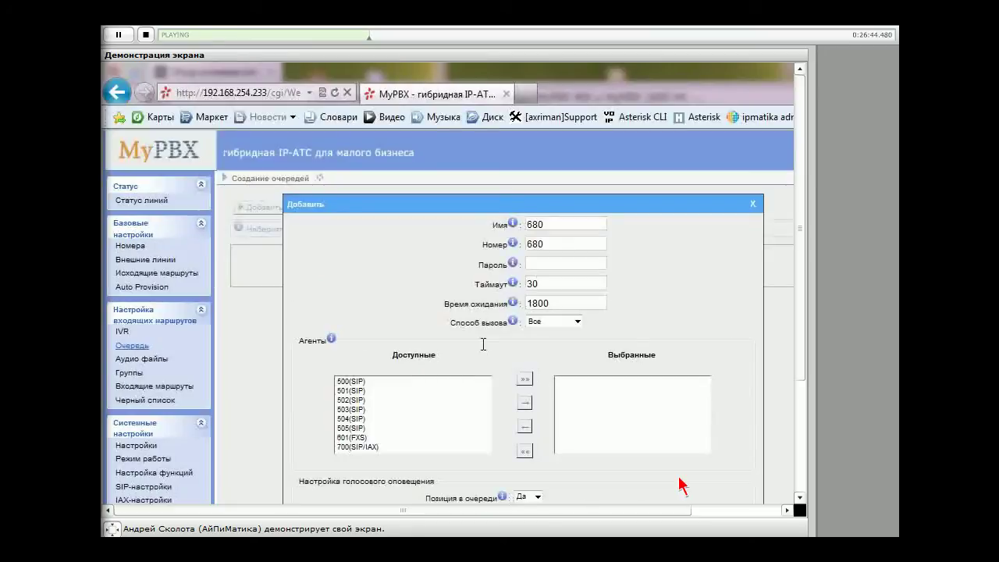
scroll(483, 344, "down", 2)
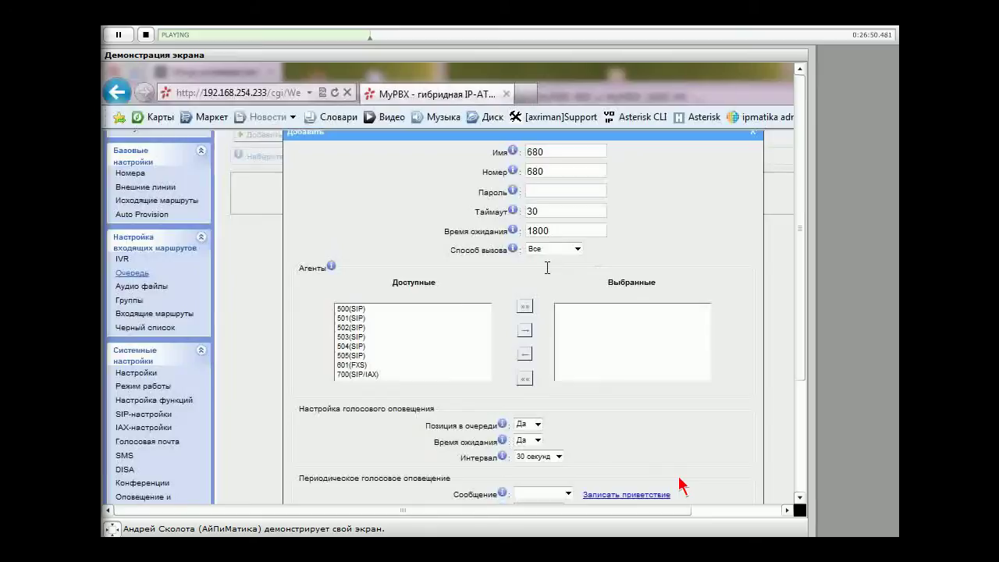
scroll(682, 485, "down", 2)
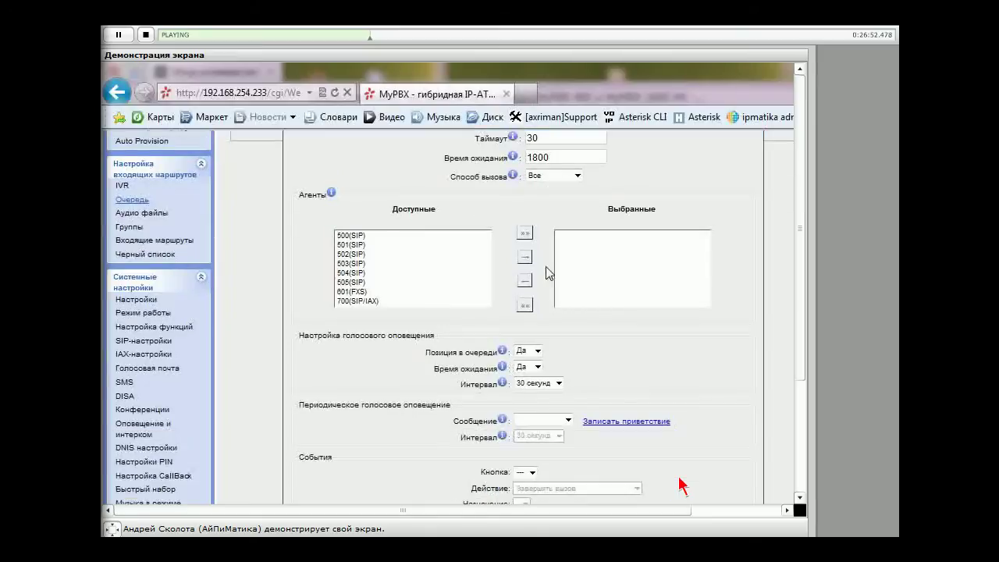
scroll(561, 265, "up", 2)
left_click(578, 250)
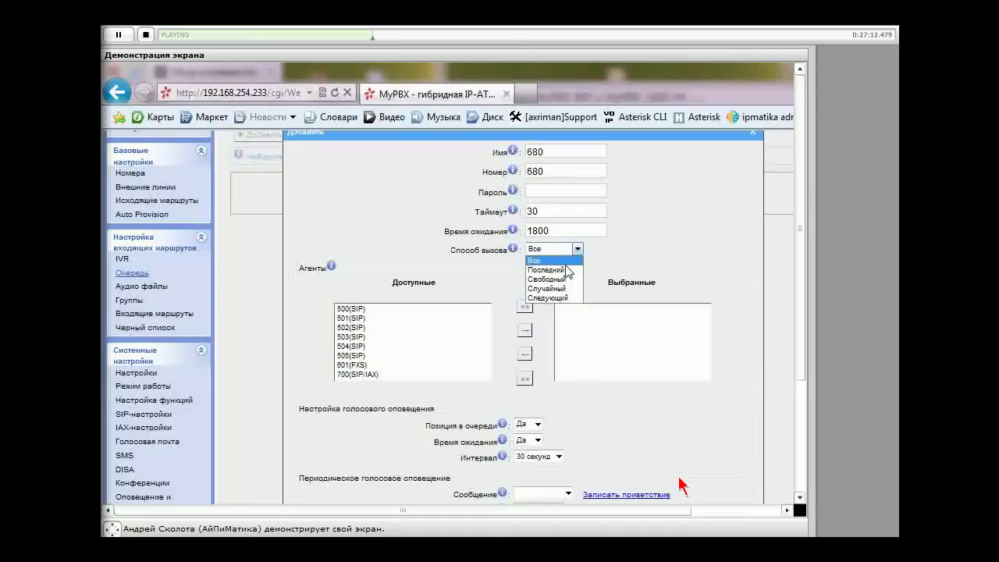
left_click(568, 272)
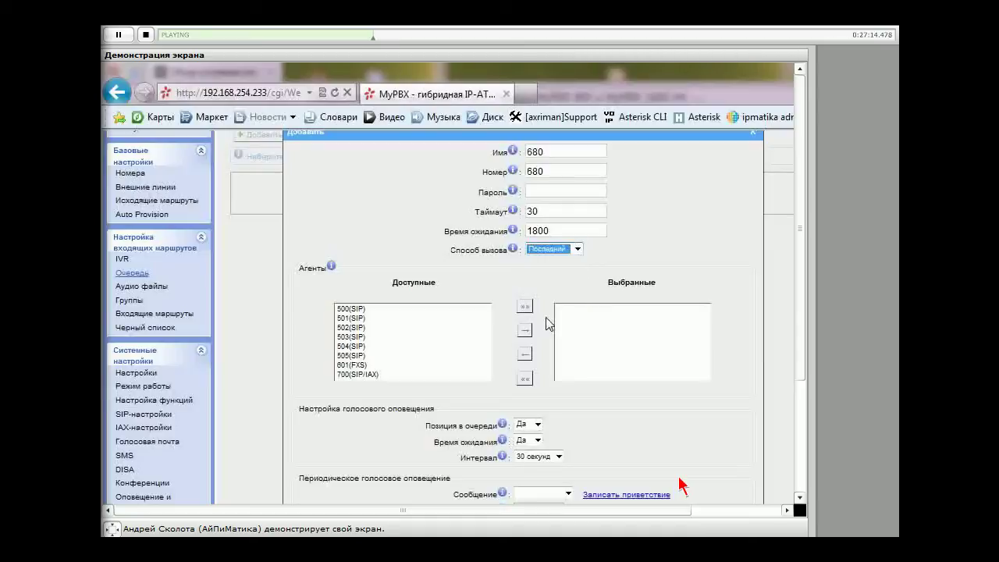
left_click(353, 309)
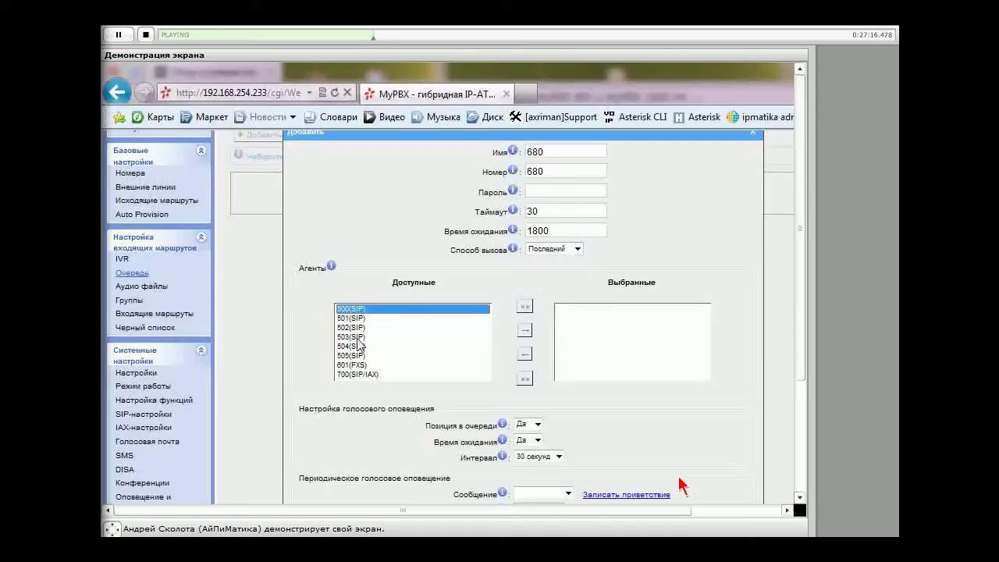
left_click(358, 345, "shift")
left_click(524, 329)
left_click(582, 310)
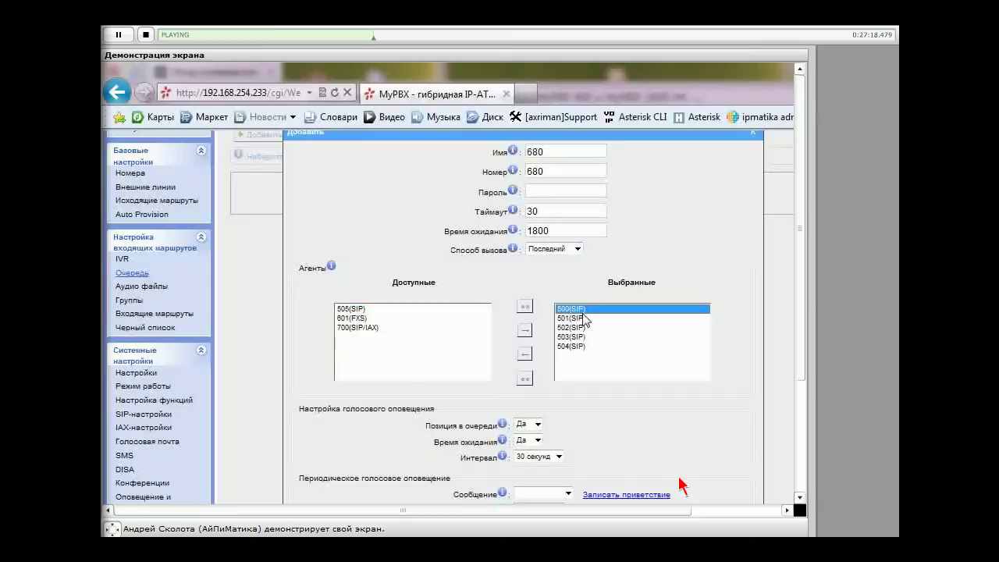
left_click(577, 249)
left_click(572, 278)
left_click(576, 306)
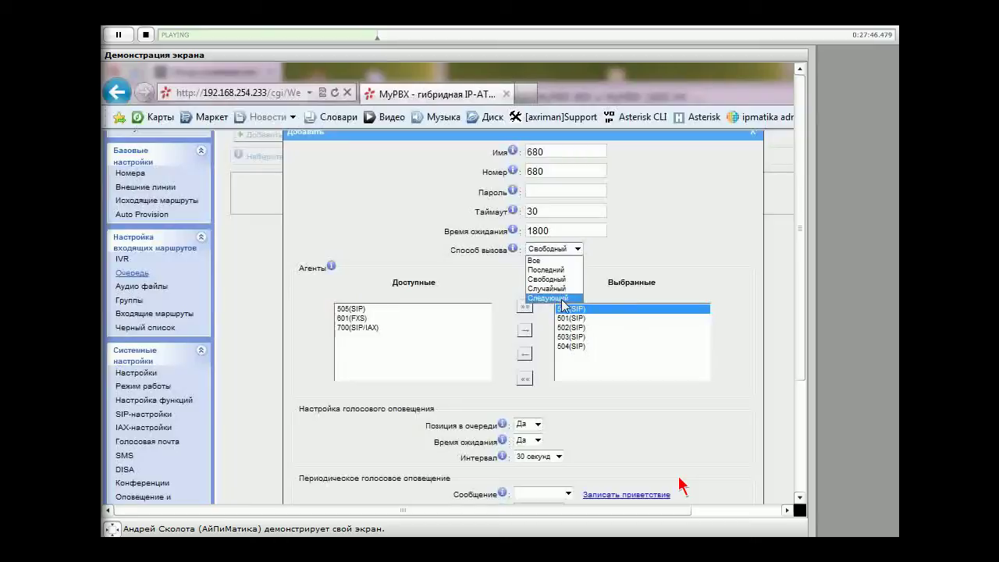
left_click(595, 307)
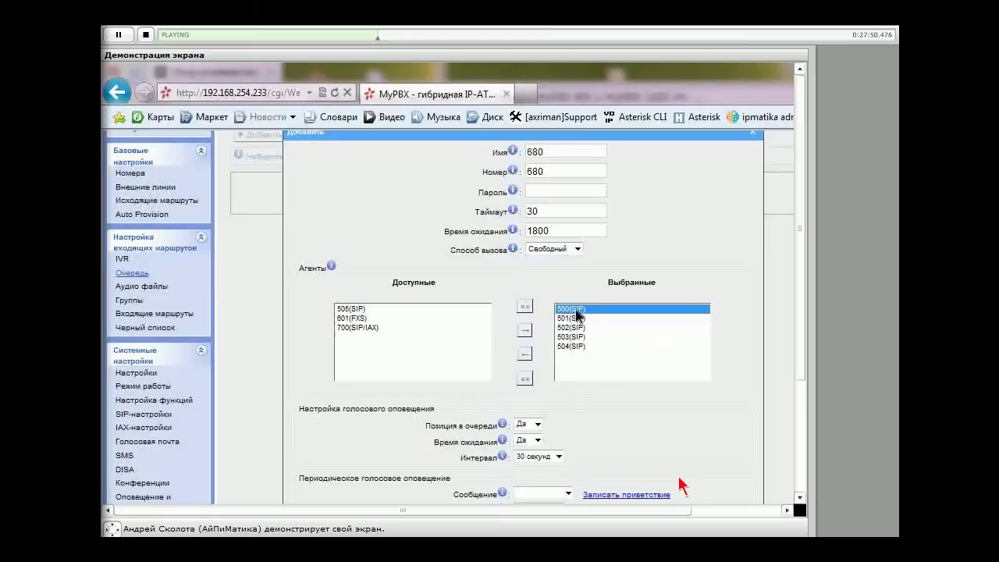
left_click(577, 320)
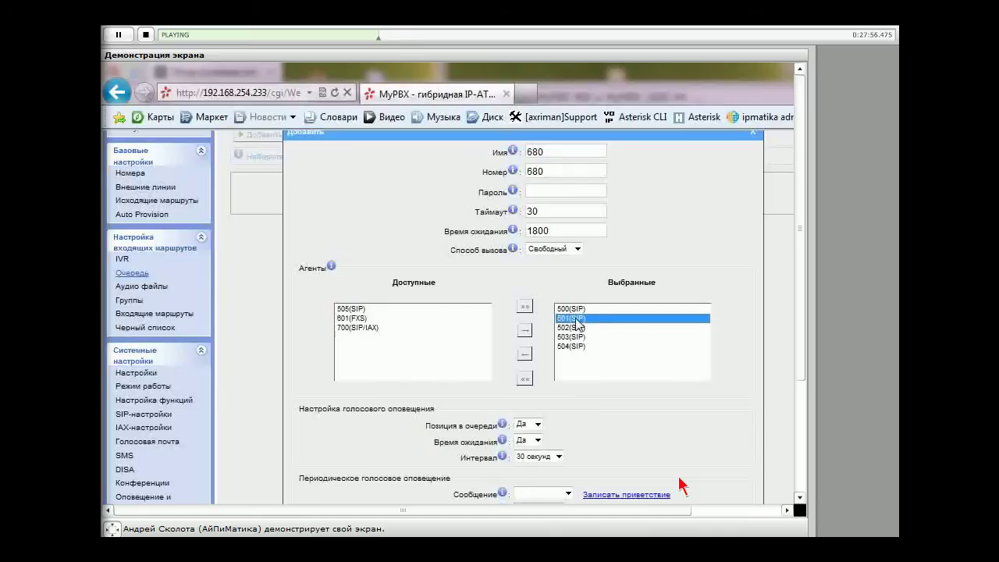
scroll(507, 326, "down", 1)
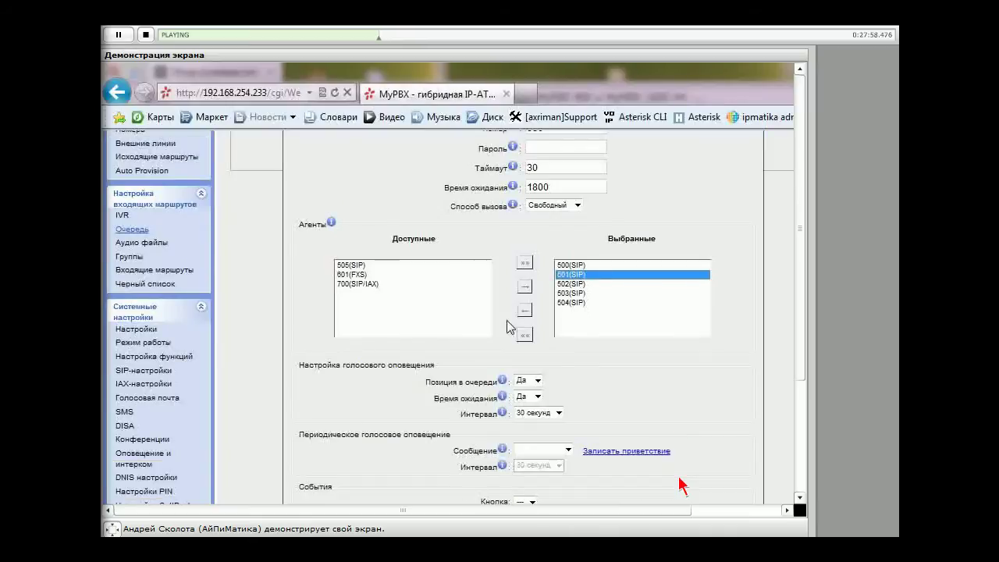
scroll(621, 325, "down", 4)
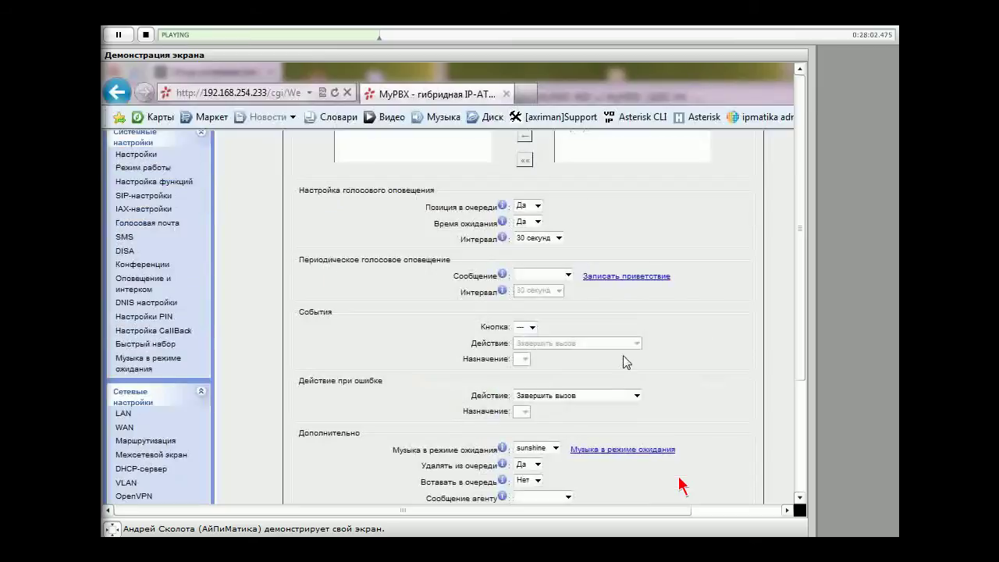
scroll(593, 297, "up", 2)
left_click(538, 280)
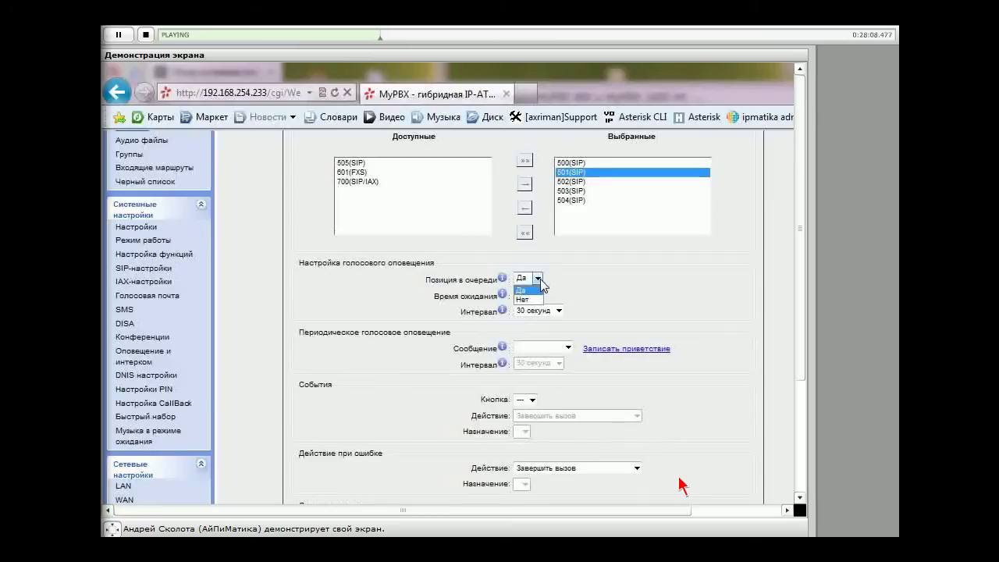
left_click(539, 289)
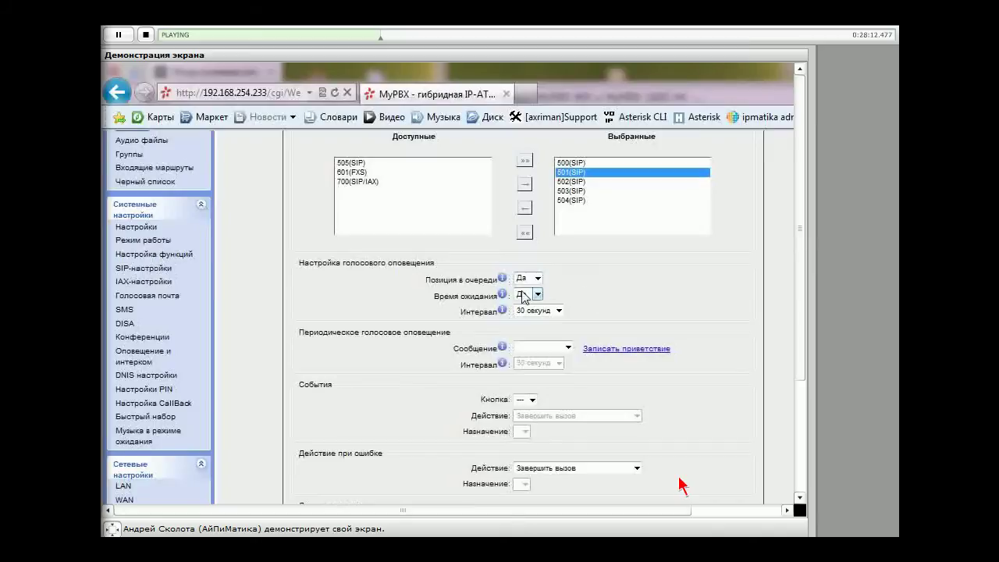
mouse_move(504, 294)
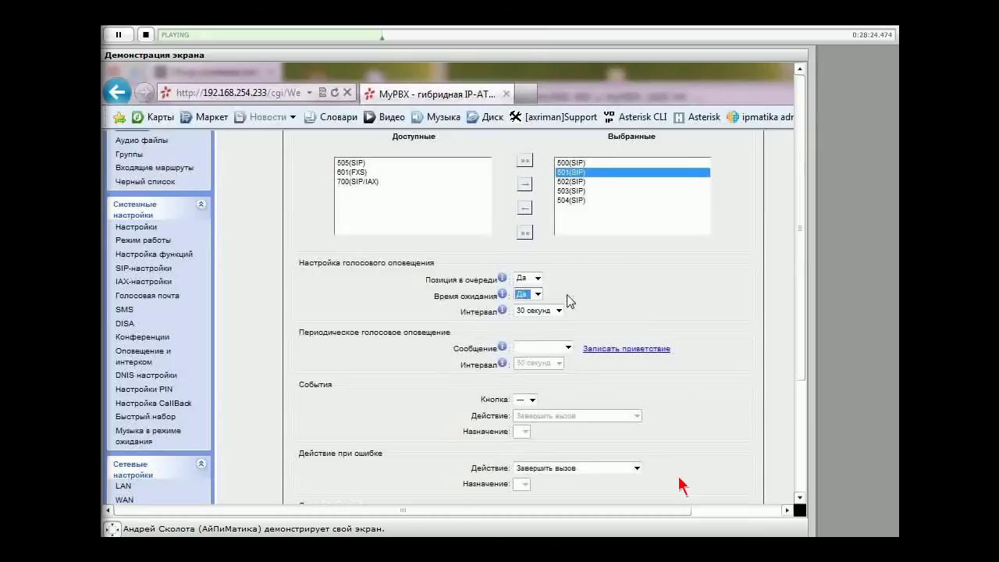
left_click(559, 310)
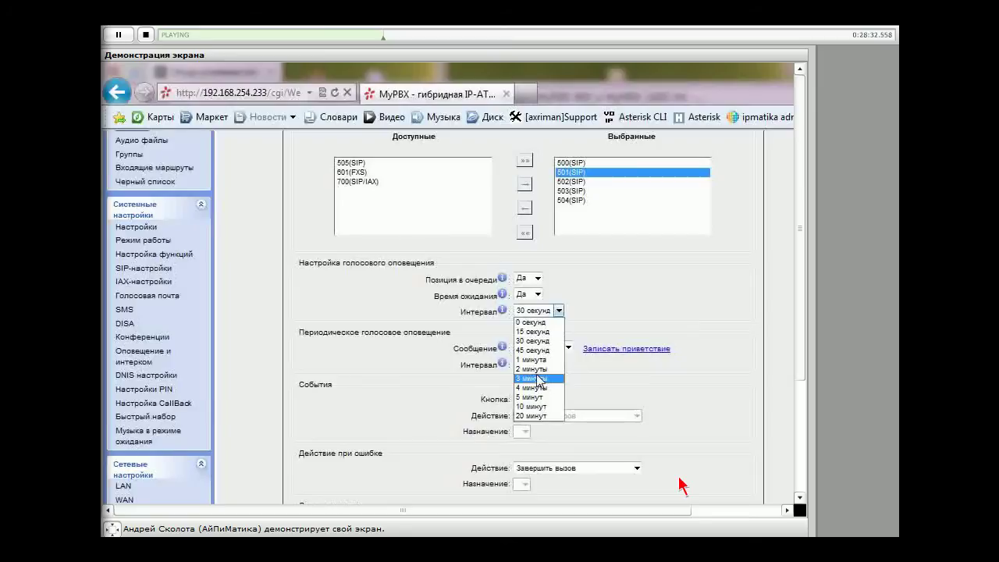
left_click(536, 344)
left_click(614, 328)
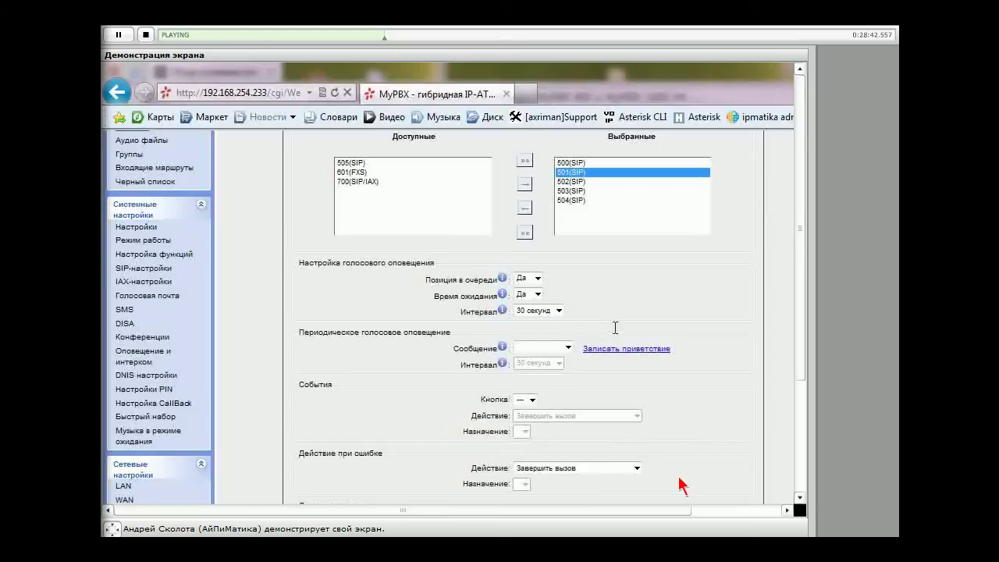
scroll(614, 328, "down", 1)
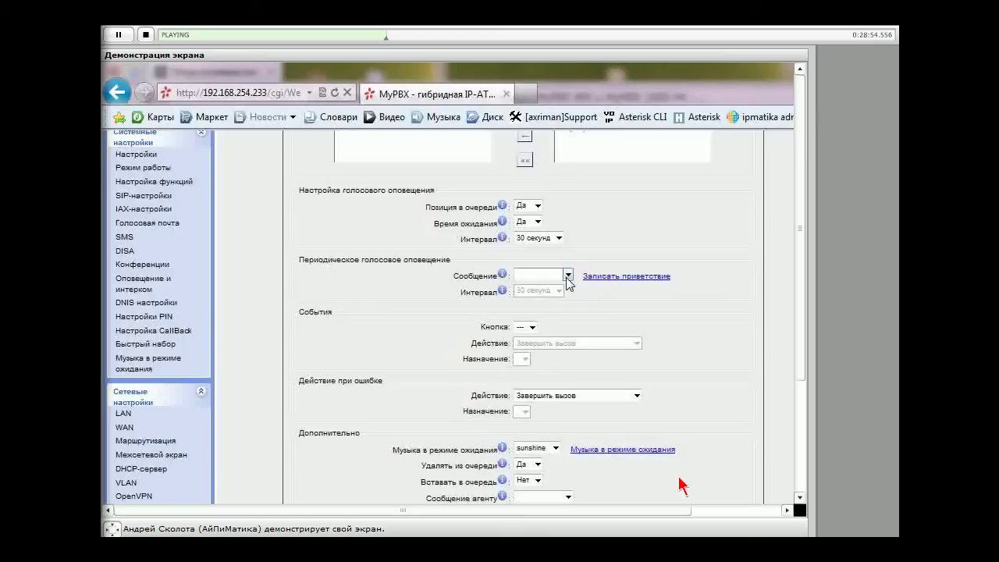
Set the periodic announcement to pinuser-entry, repeating every 45 секунд
left_click(568, 275)
left_click(591, 303)
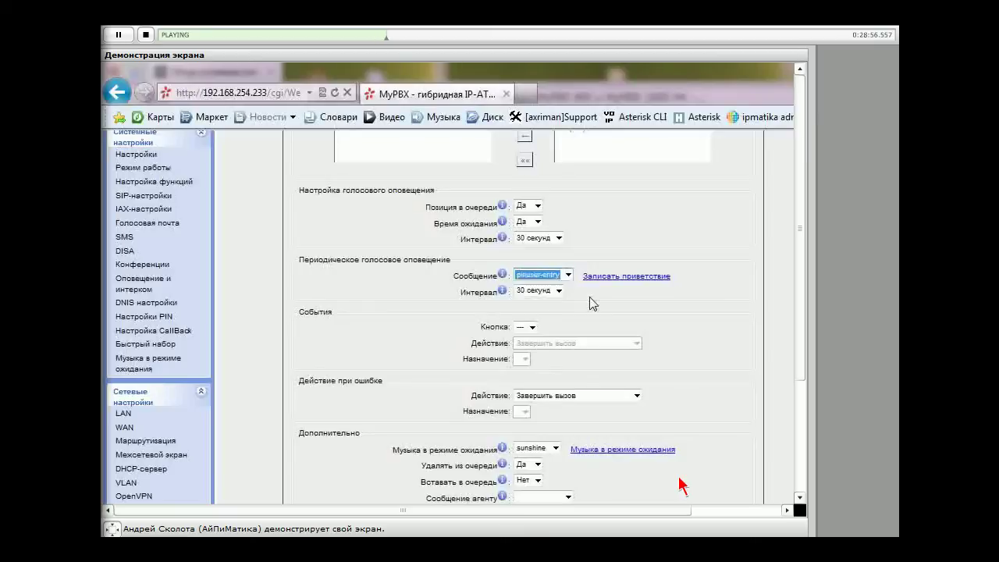
left_click(559, 291)
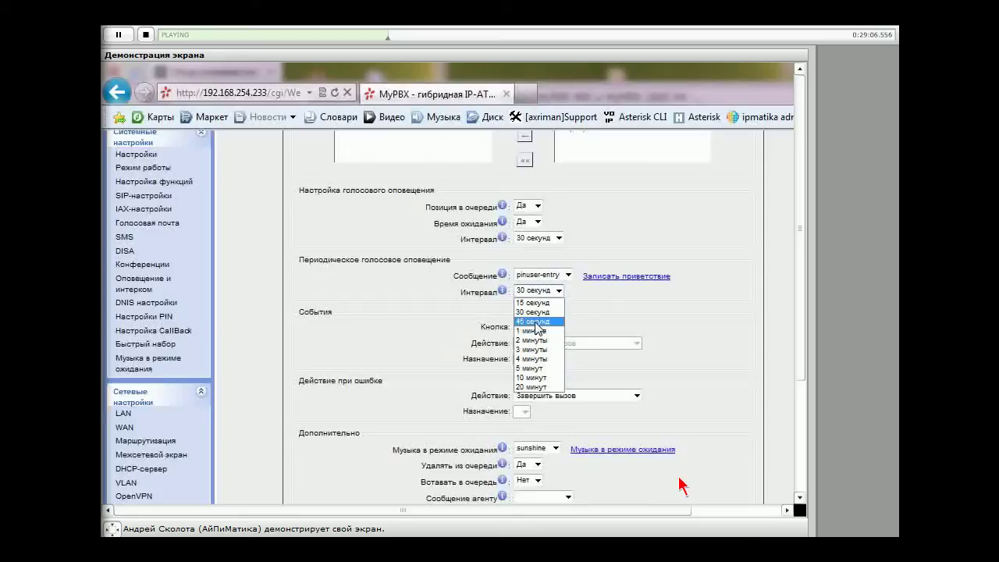
left_click(535, 323)
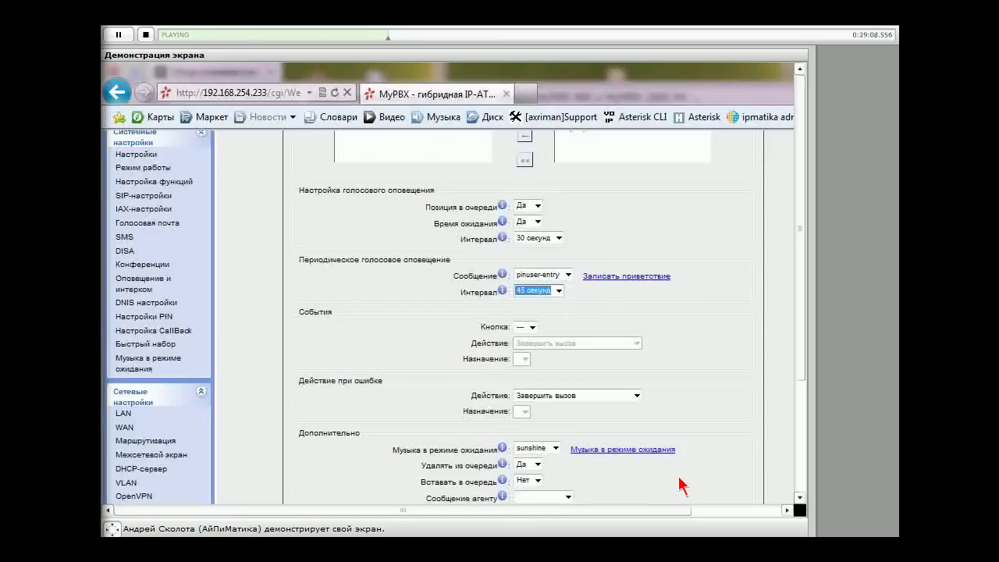
left_click(536, 311)
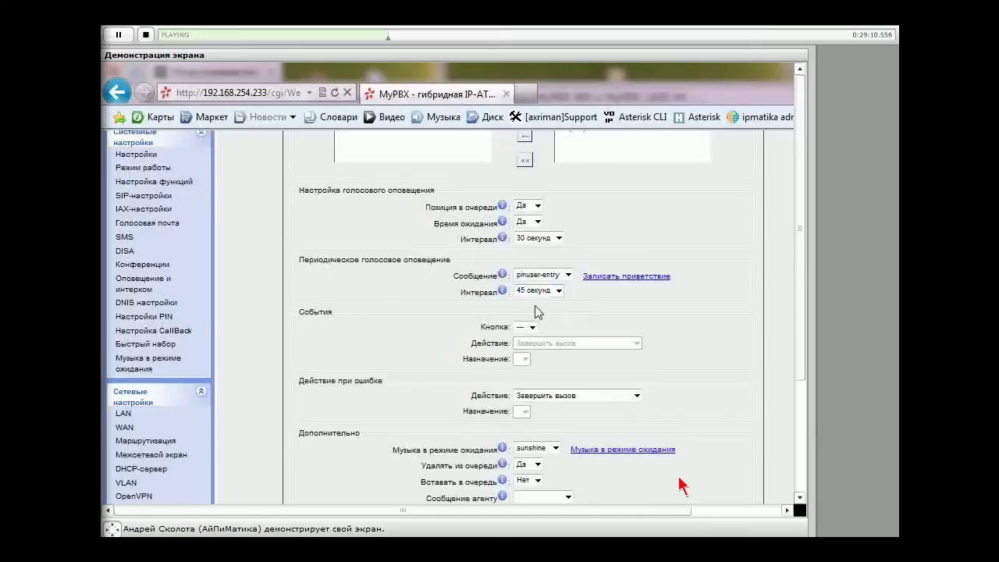
left_click(568, 275)
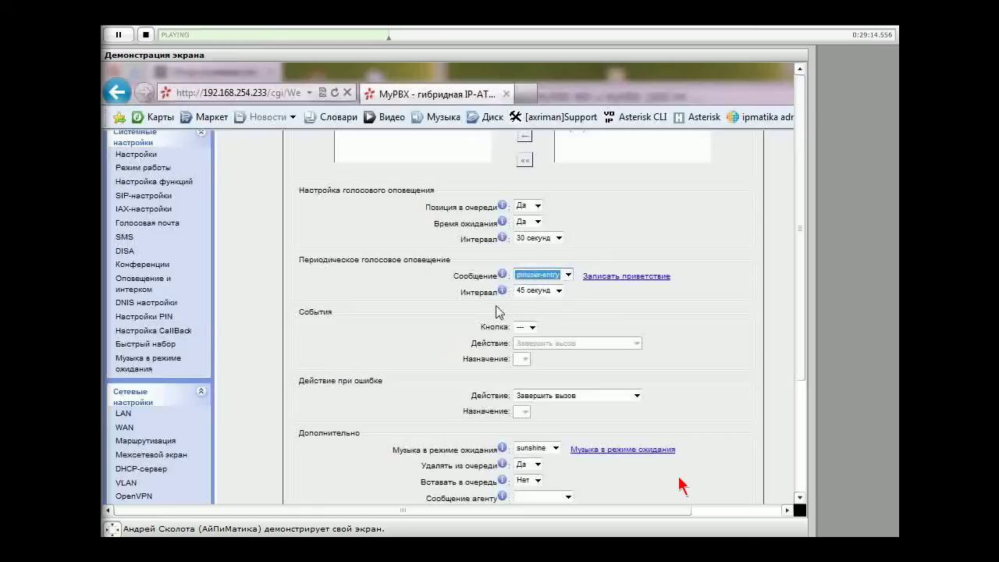
left_click(647, 330)
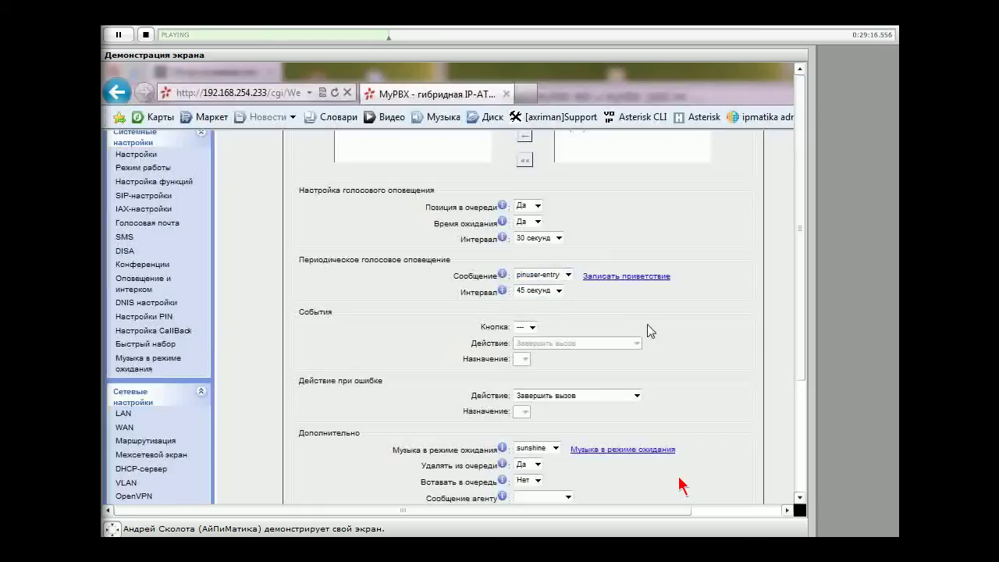
In События, set Кнопка to 0 and list the actions it can trigger
scroll(647, 330, "down", 2)
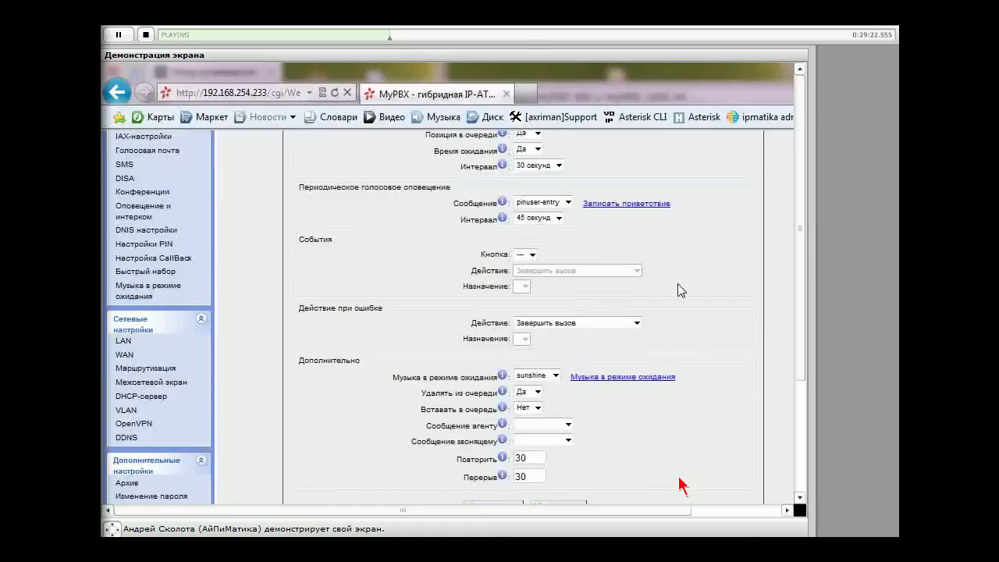
left_click(524, 256)
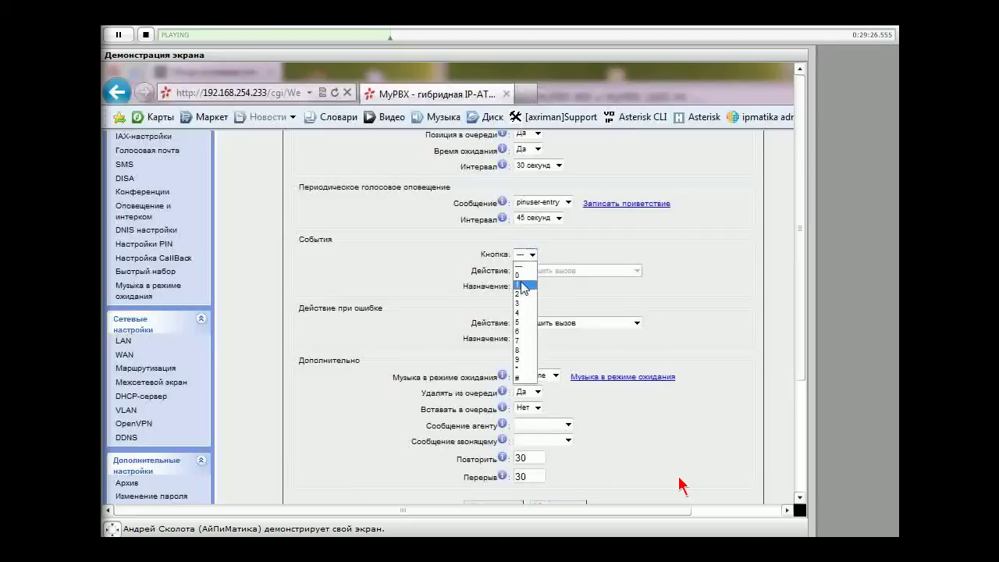
left_click(522, 284)
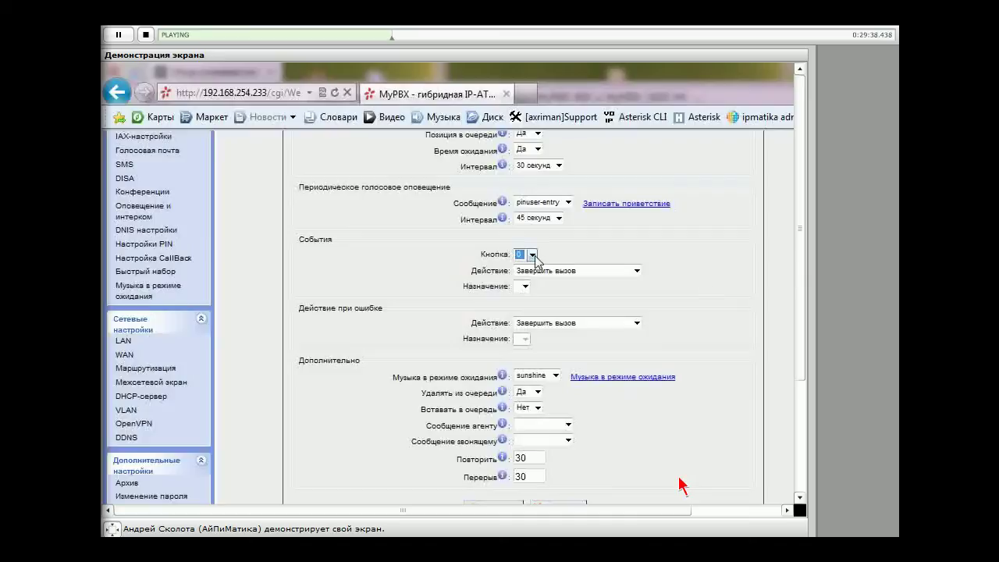
left_click(636, 270)
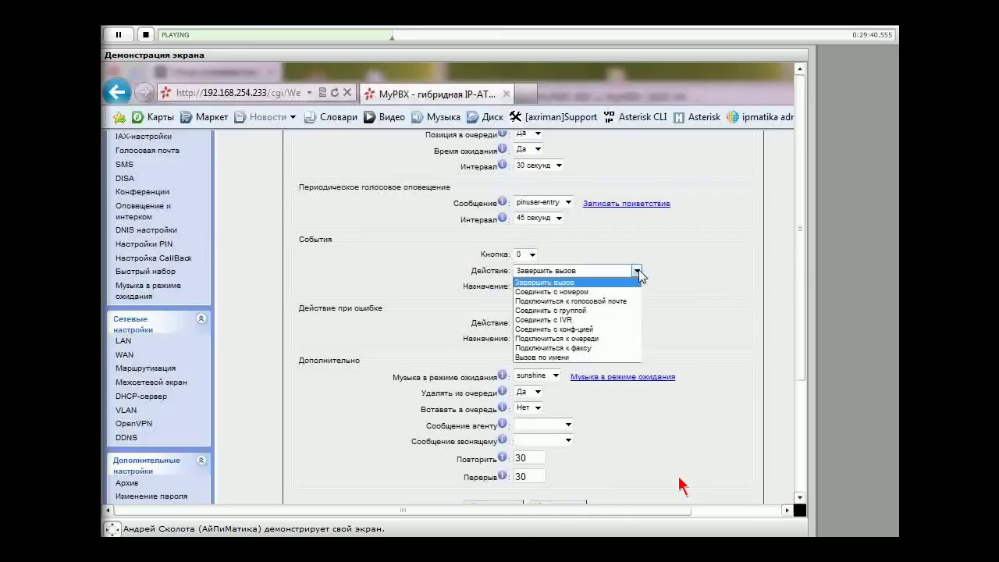
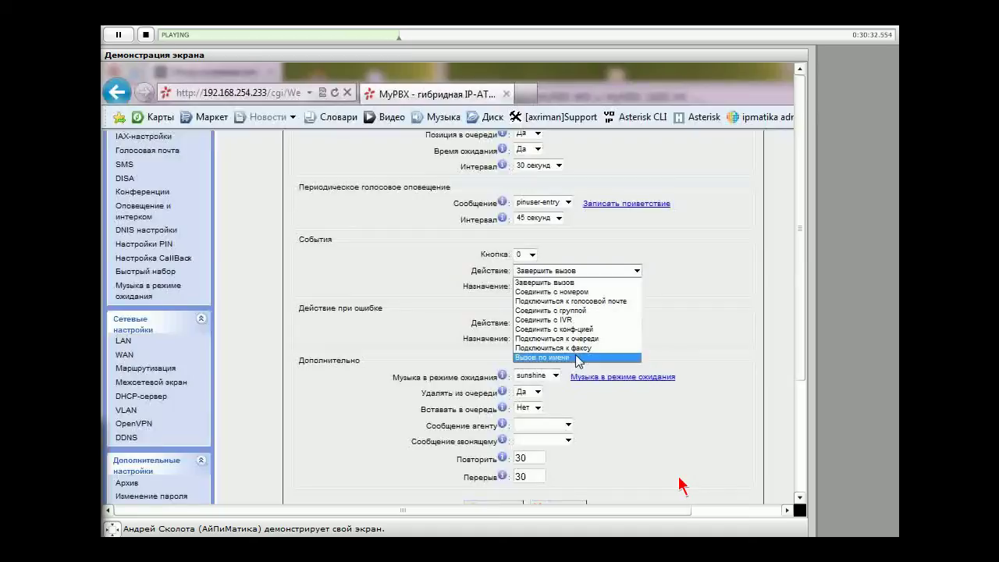
Set the queue's key 0 action to 'Соединить с группой' with destination ringgroup_default
left_click(578, 358)
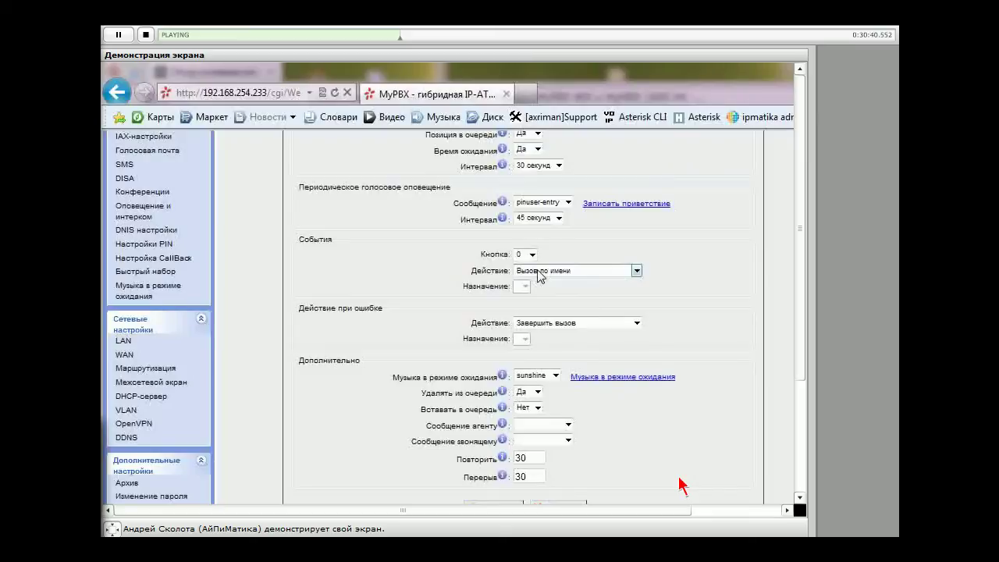
left_click(540, 273)
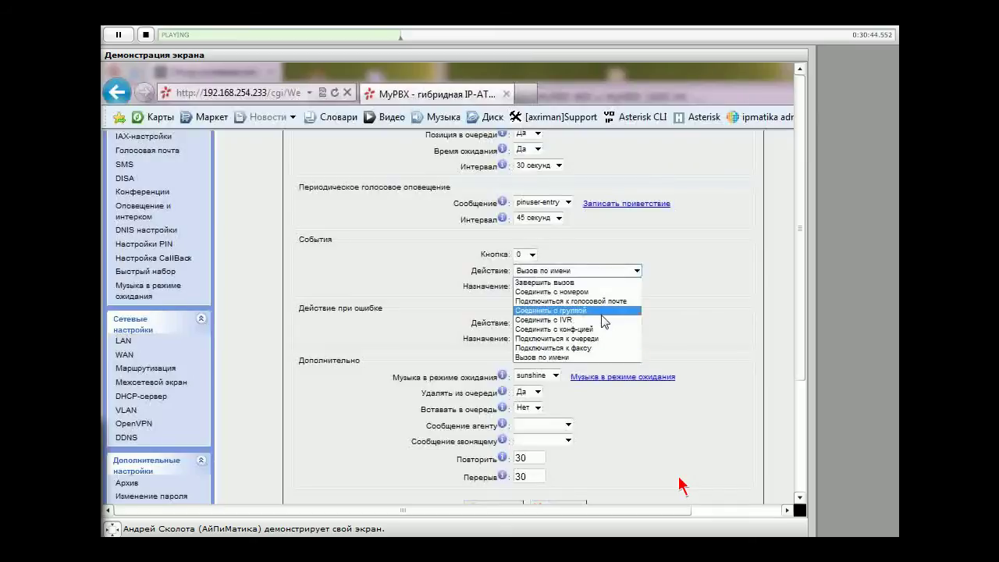
left_click(602, 311)
left_click(615, 286)
left_click(617, 288)
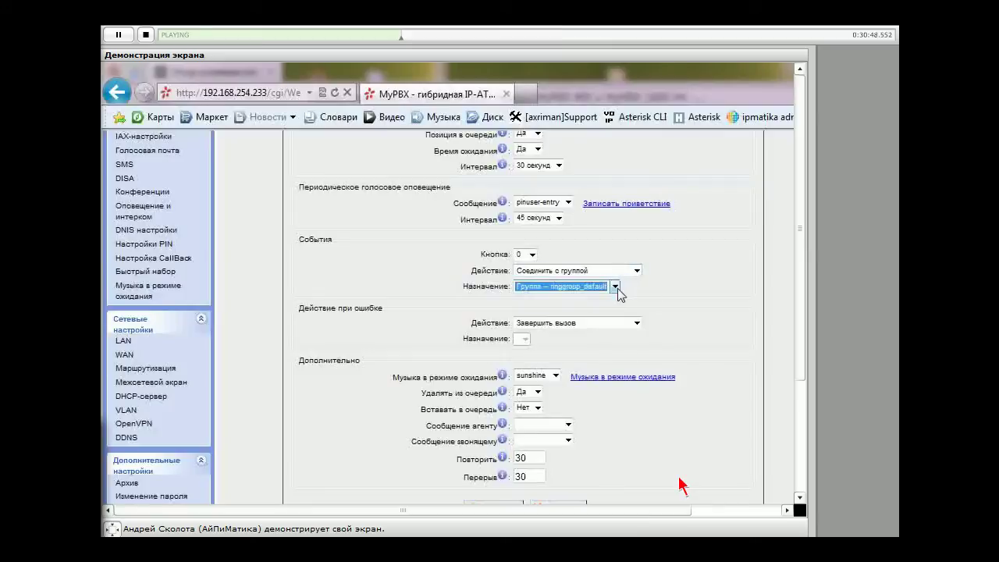
left_click(614, 287)
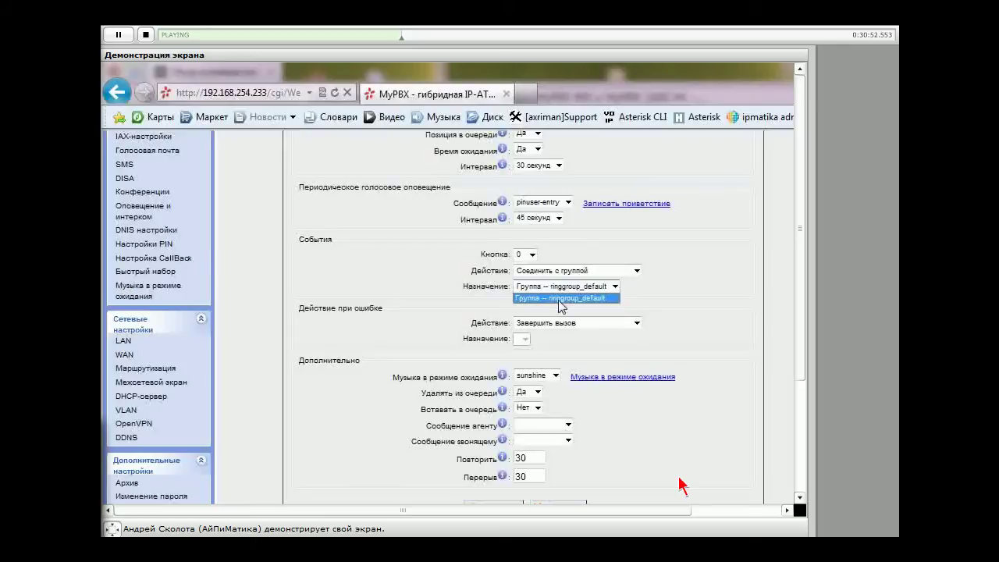
left_click(678, 296)
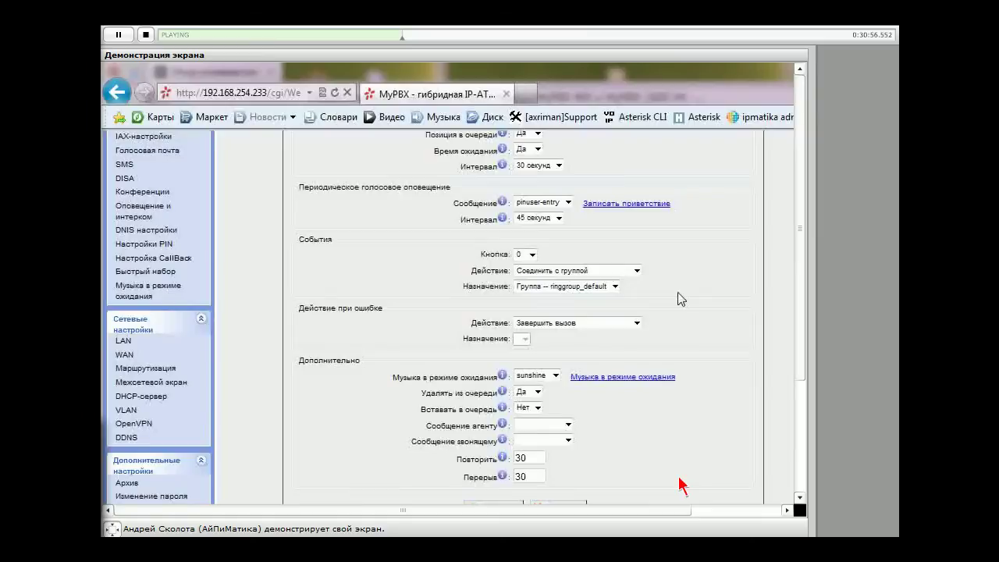
scroll(677, 293, "down", 1)
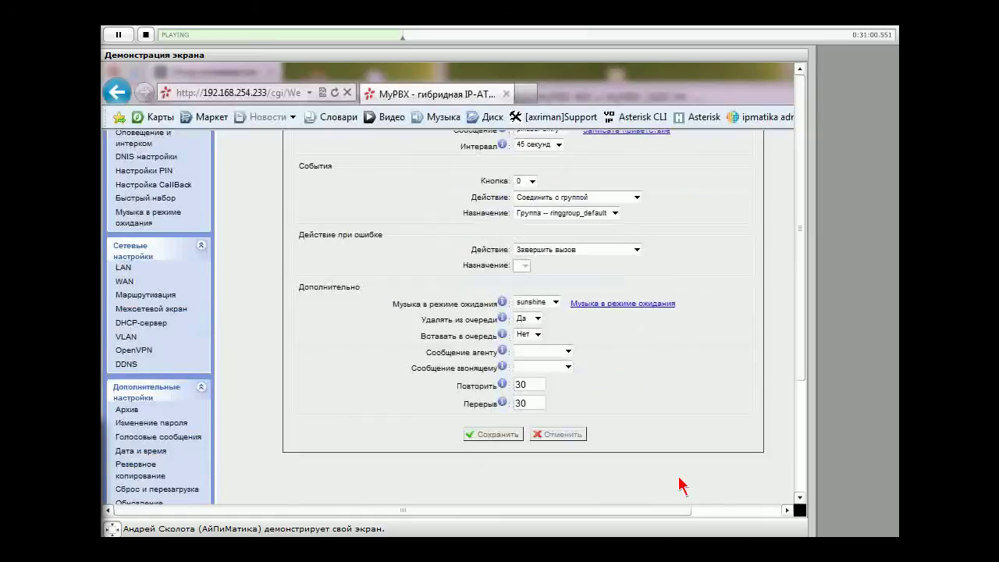
scroll(678, 486, "up", 5)
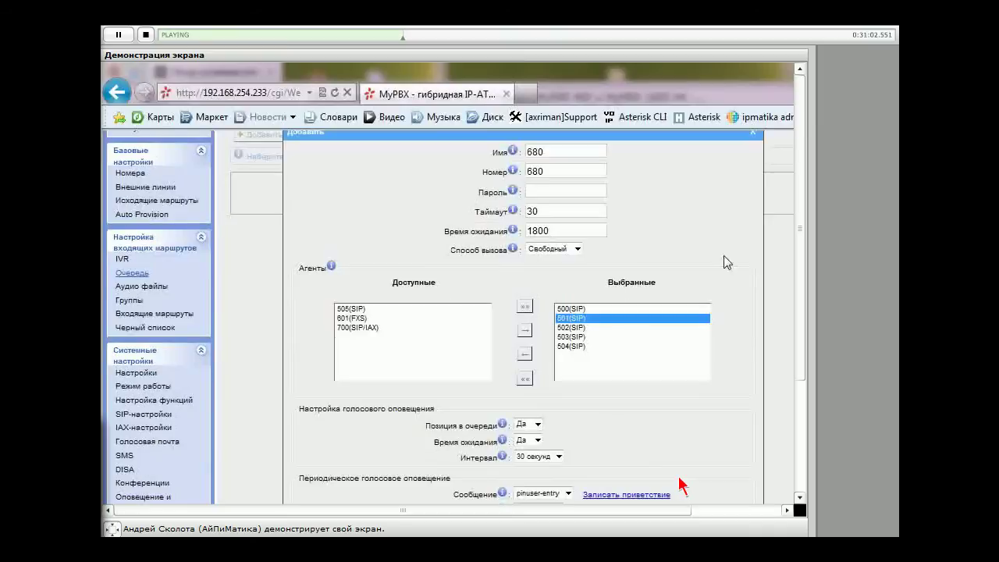
scroll(679, 483, "down", 3)
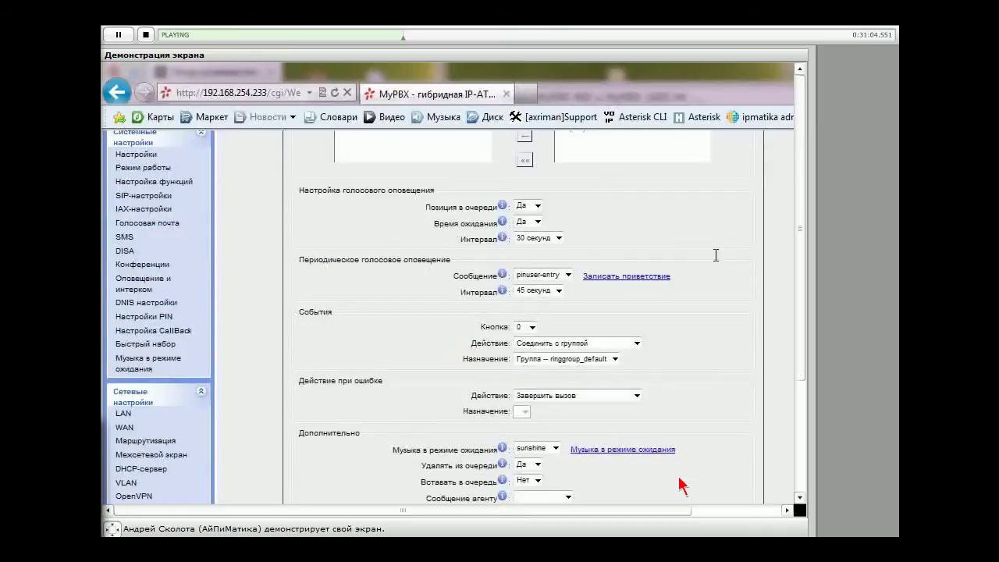
scroll(679, 485, "down", 1)
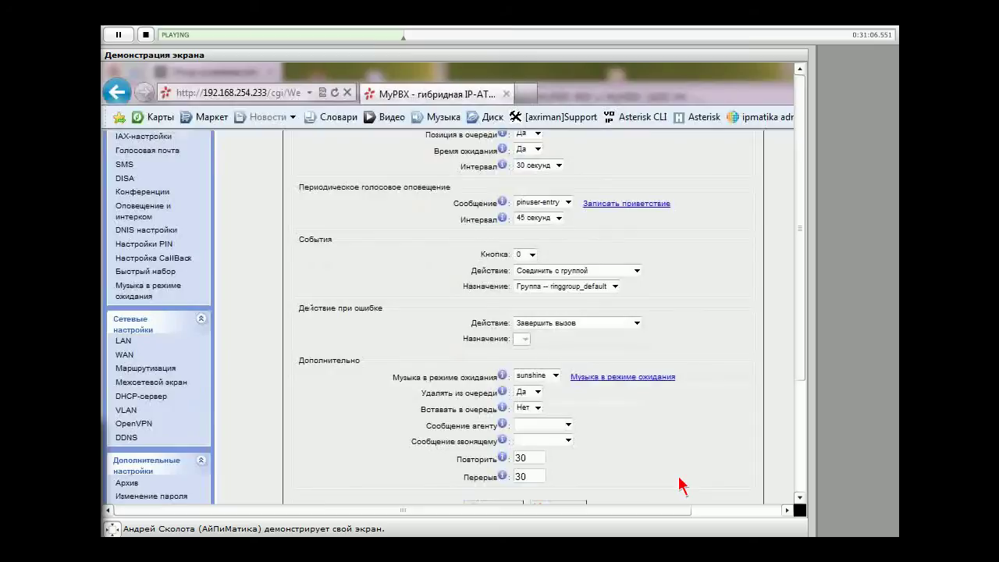
left_click(634, 324)
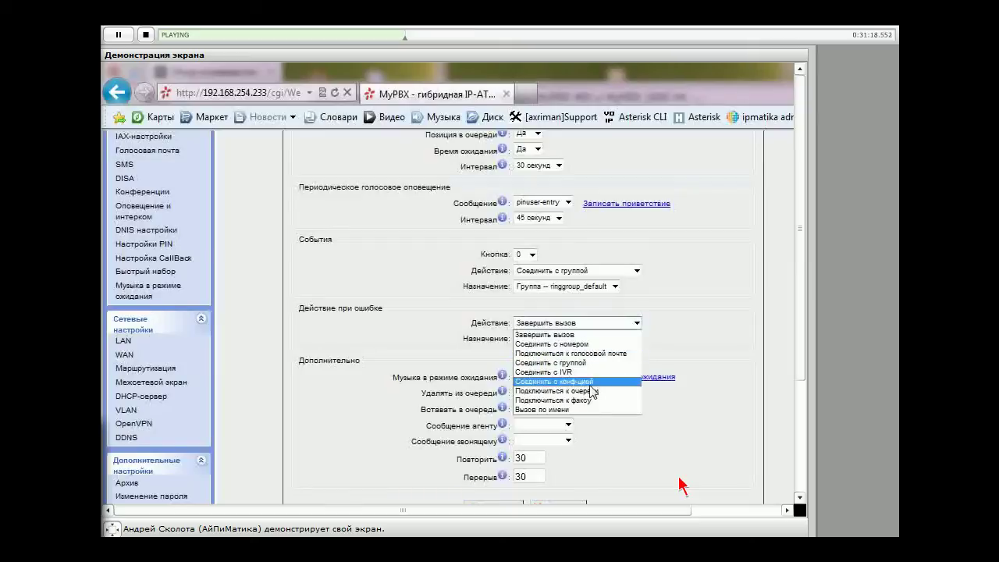
left_click(706, 357)
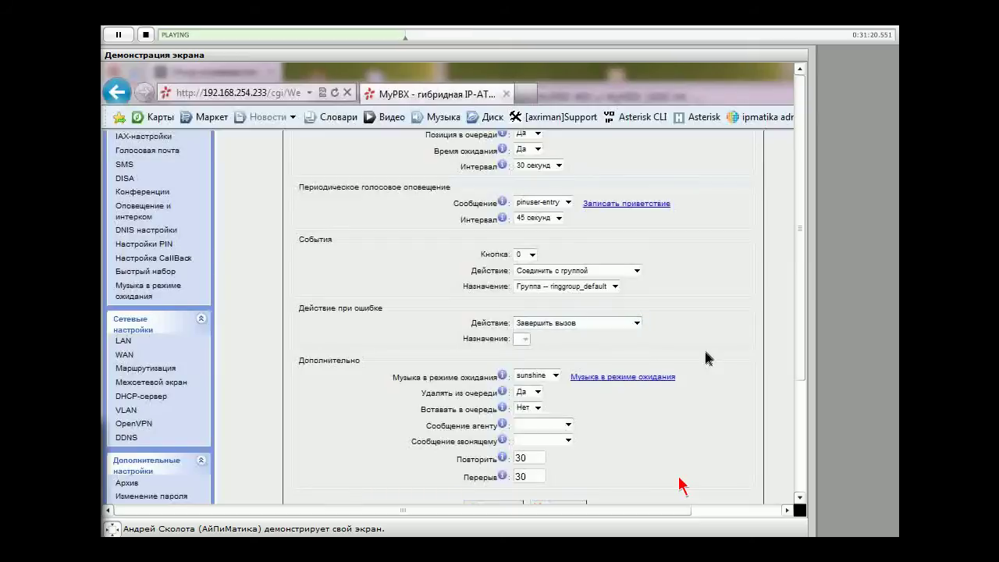
scroll(368, 364, "down", 3)
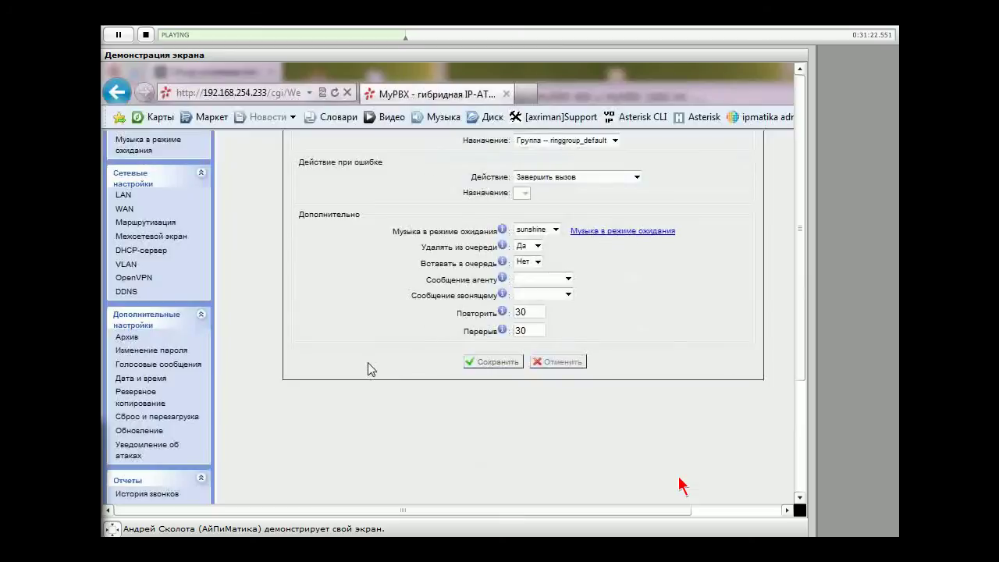
scroll(369, 368, "up", 2)
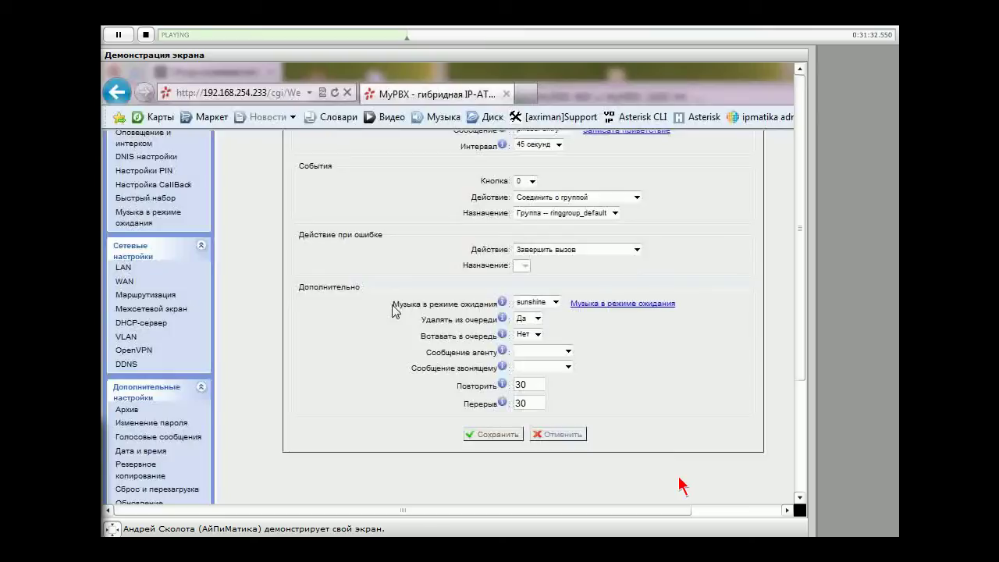
left_click(555, 302)
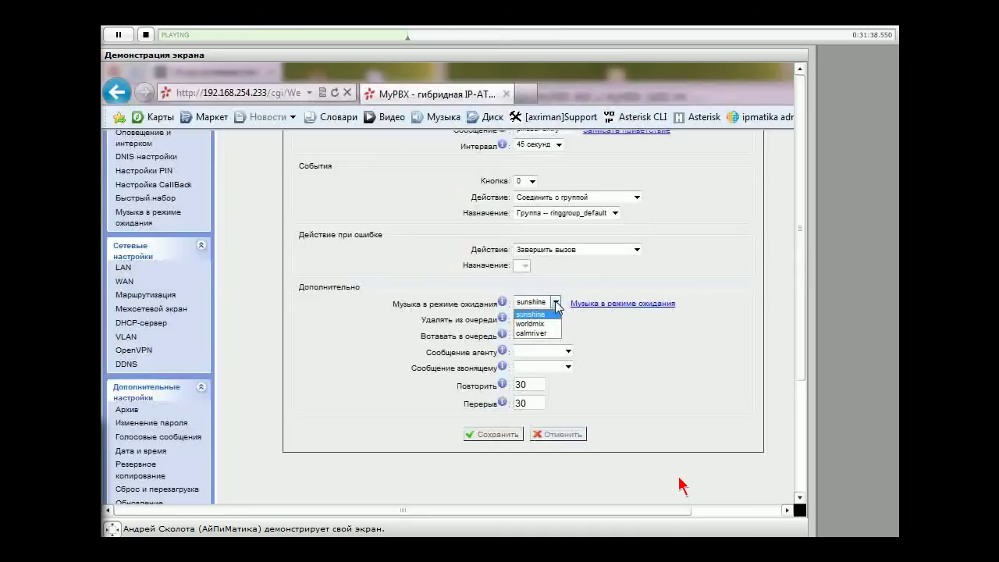
scroll(601, 351, "up", 1)
scroll(602, 351, "up", 1)
left_click(555, 376)
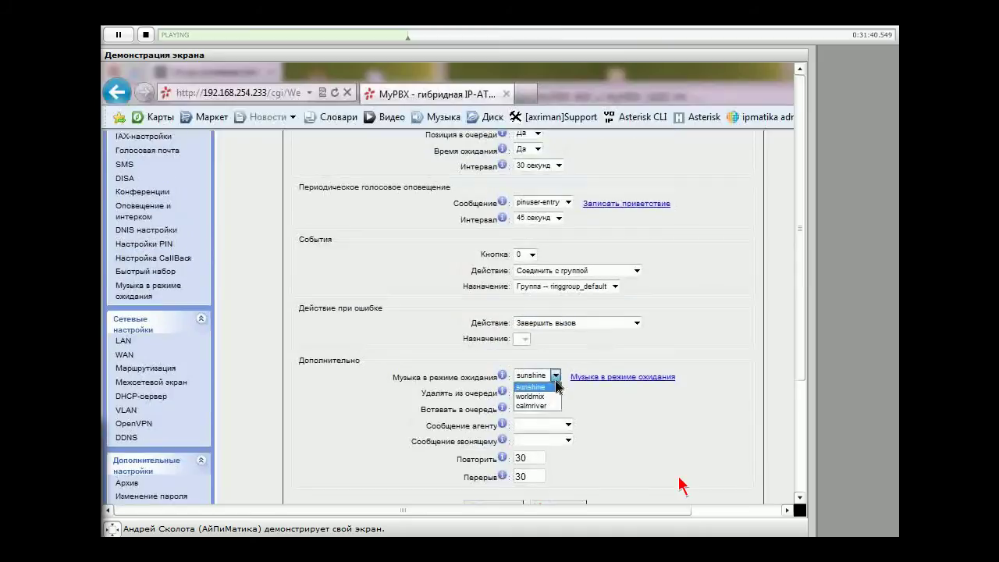
scroll(591, 370, "up", 3)
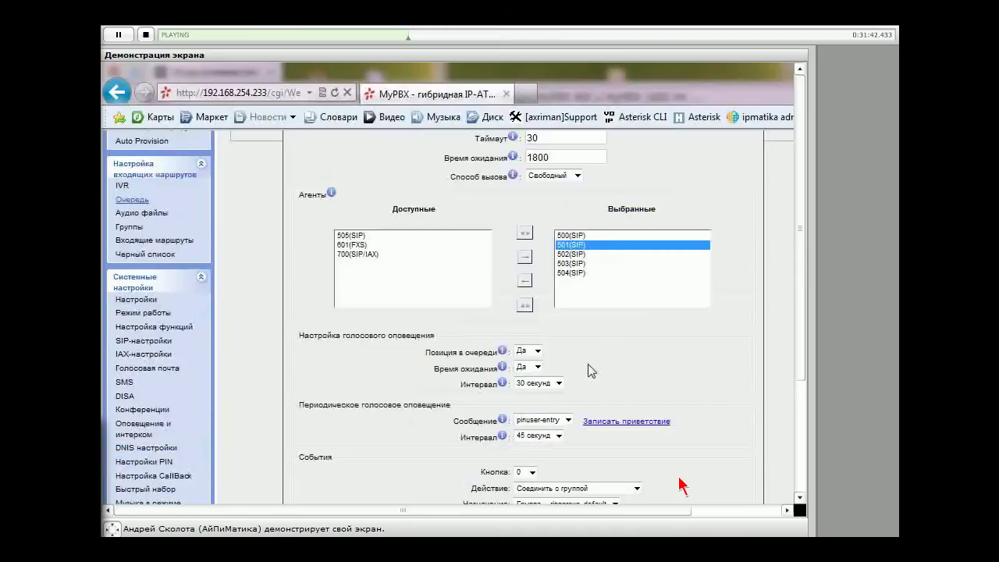
scroll(589, 370, "down", 2)
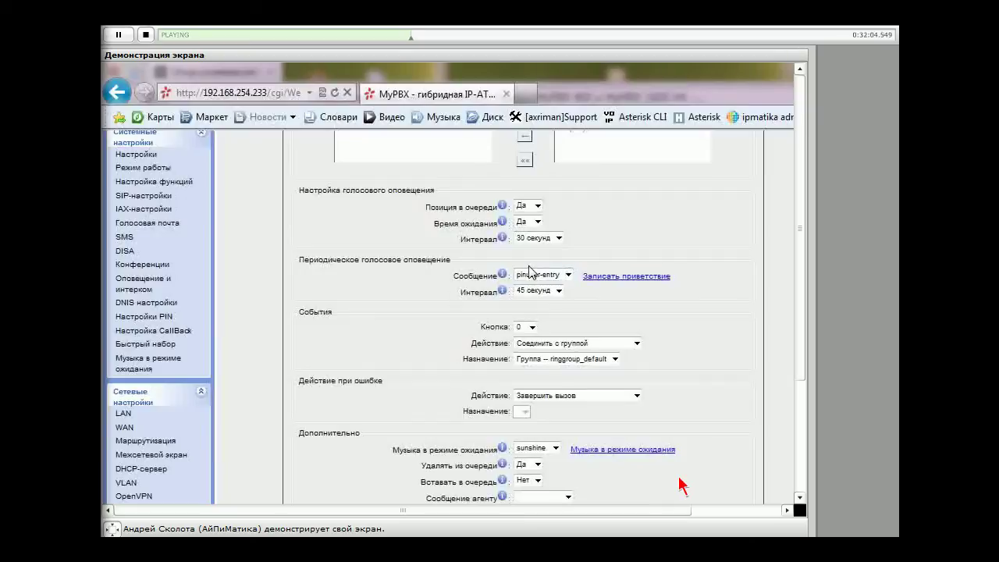
scroll(528, 271, "down", 3)
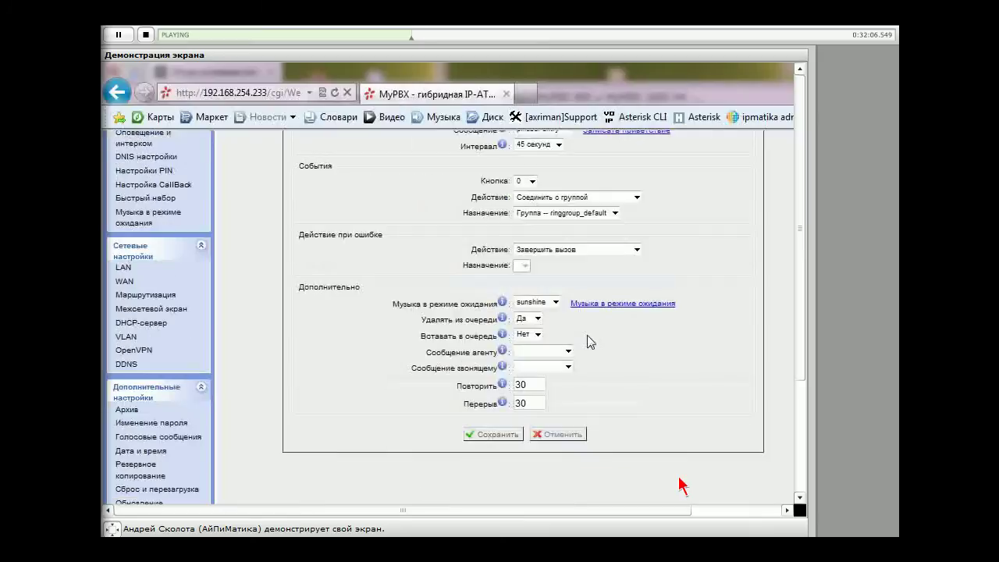
mouse_move(508, 318)
left_click(537, 320)
left_click(535, 330)
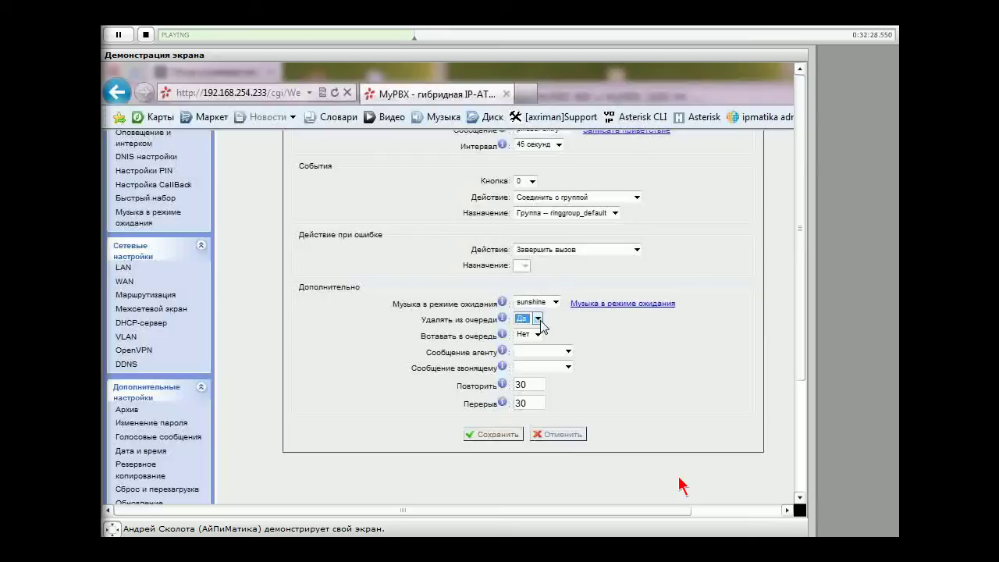
left_click(537, 334)
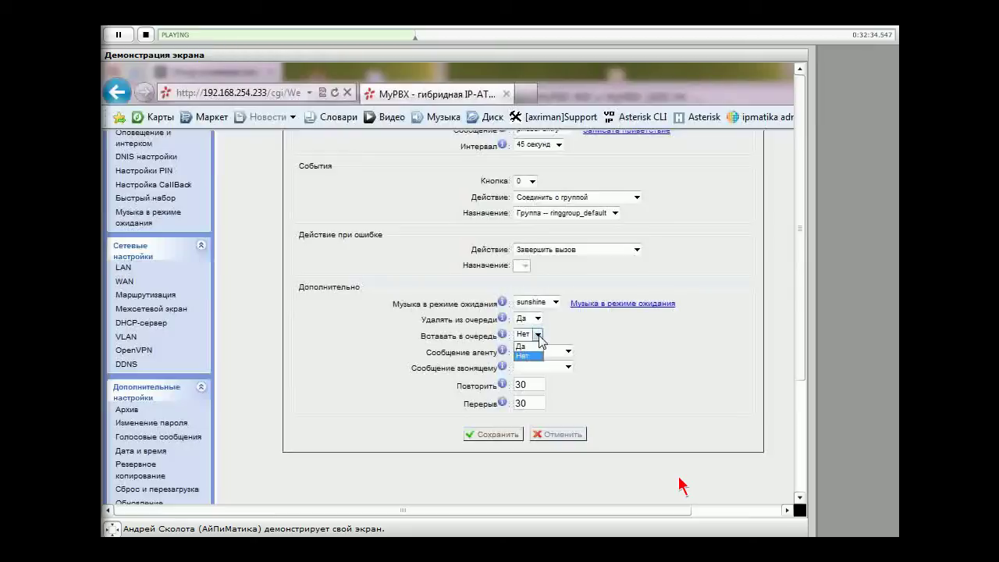
left_click(632, 348)
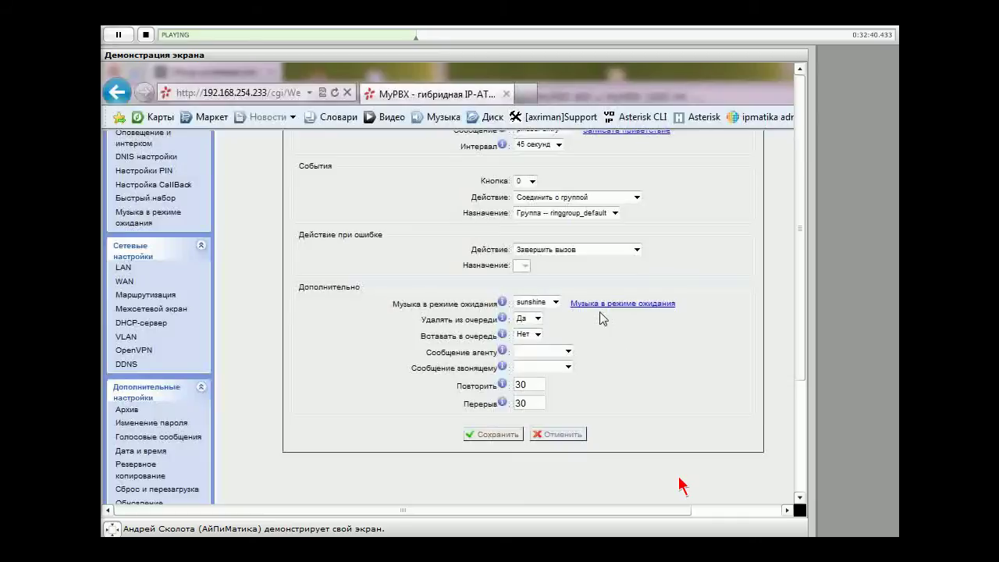
Leave both the agent message and the caller message empty for queue 680
scroll(455, 351, "down", 2)
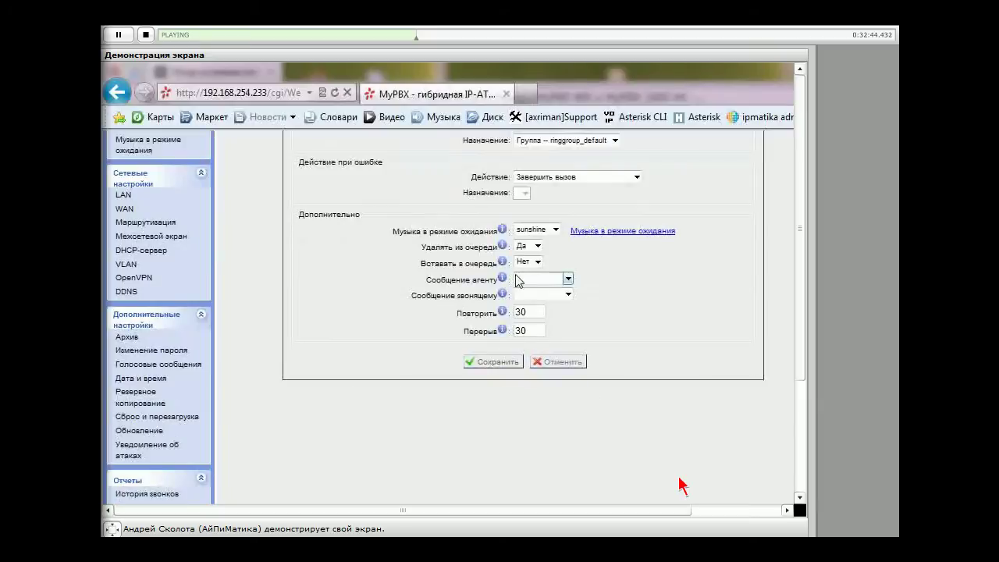
left_click(569, 280)
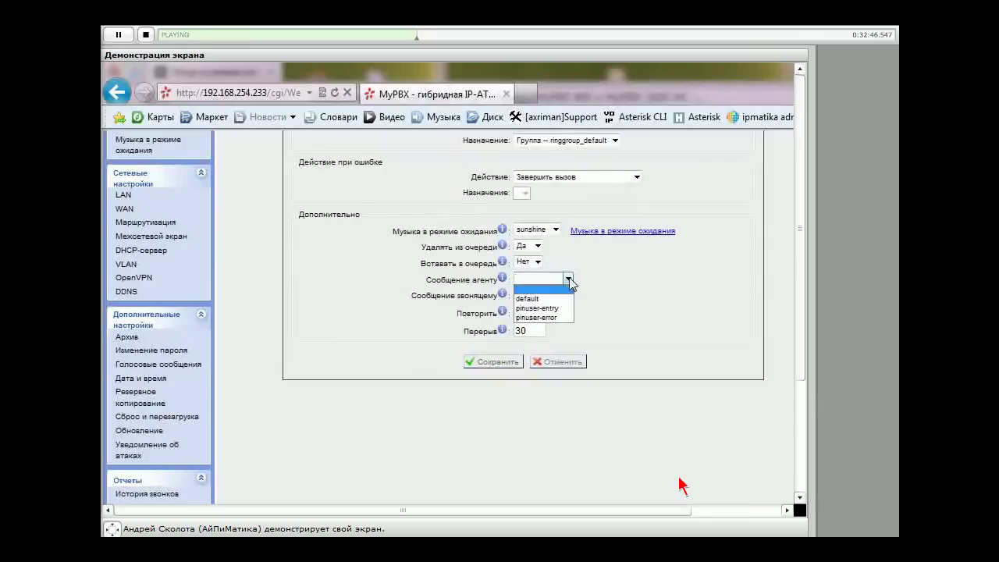
left_click(601, 318)
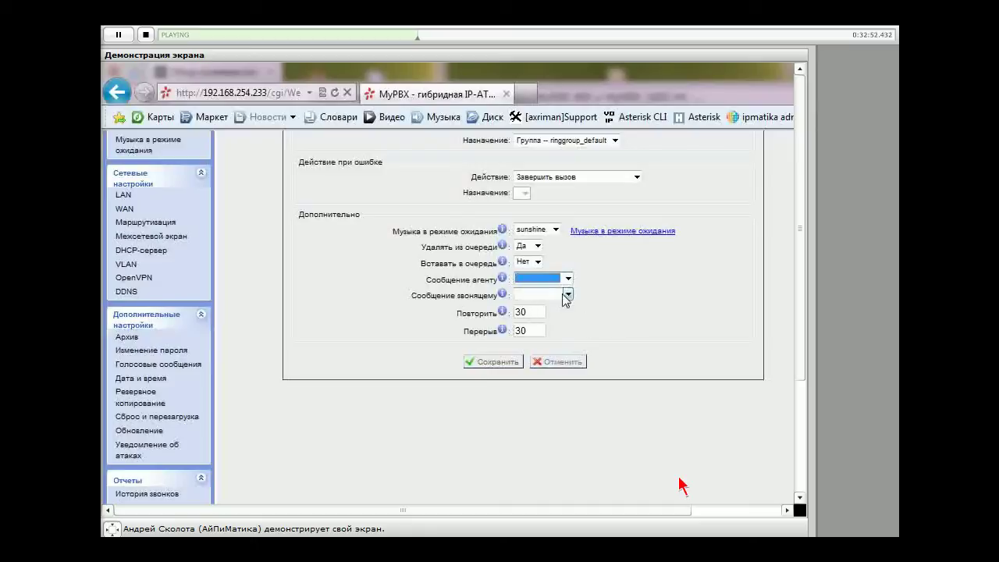
left_click(567, 294)
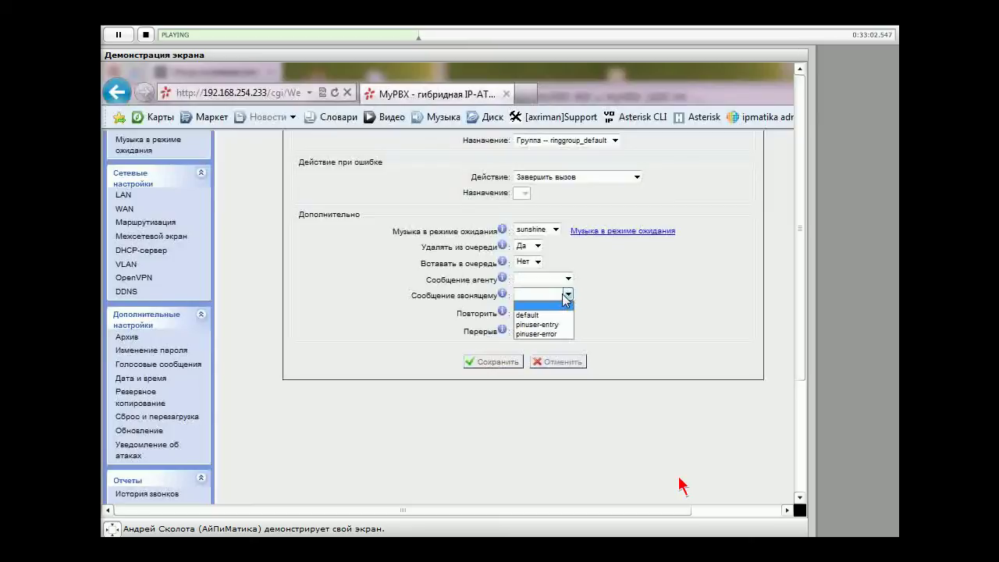
left_click(656, 312)
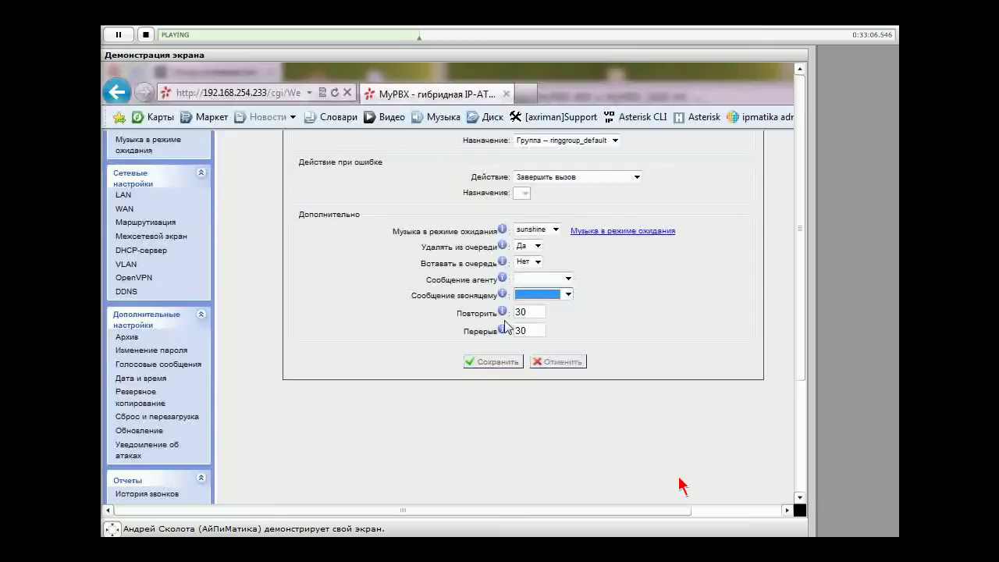
mouse_move(503, 314)
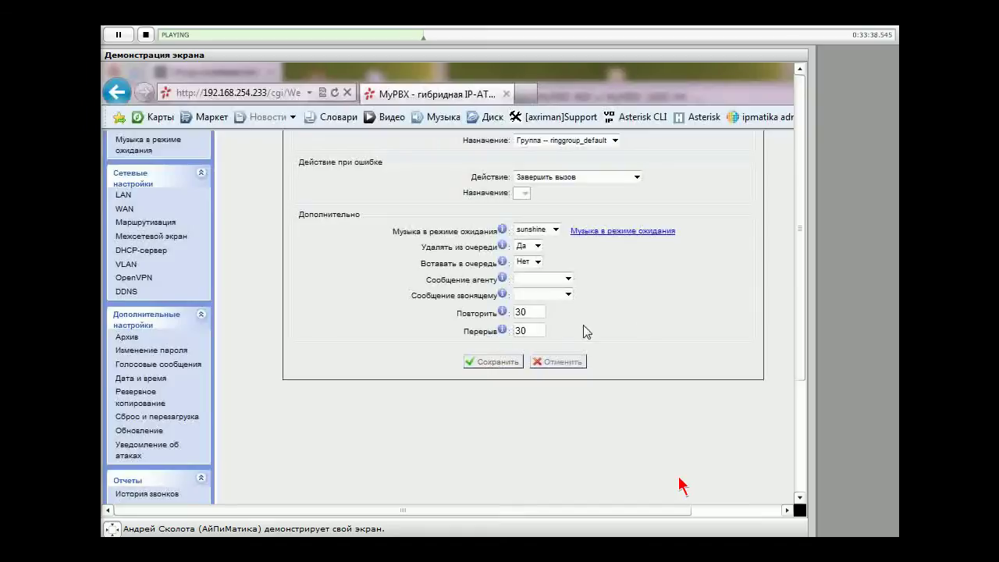
scroll(585, 326, "down", 1)
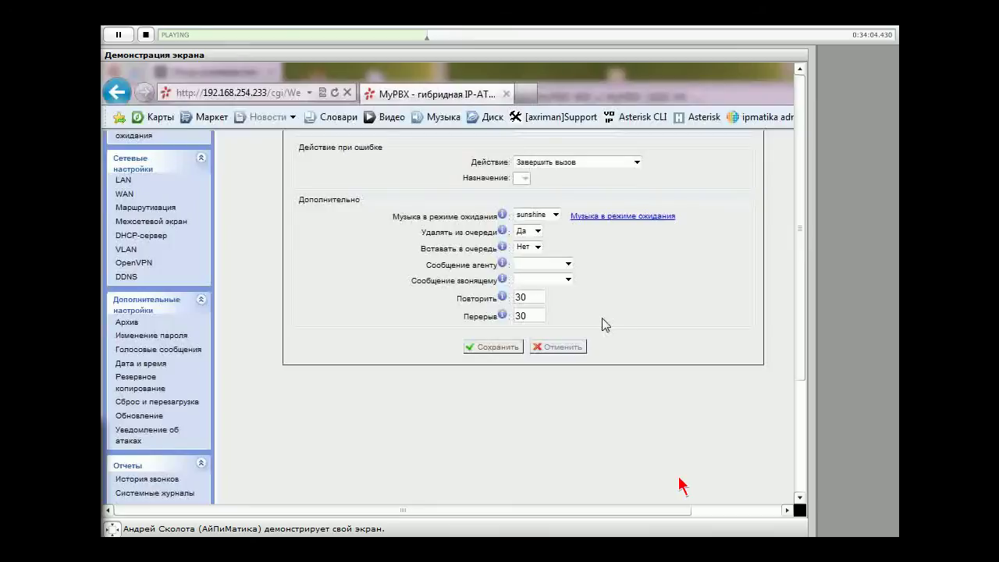
scroll(606, 325, "up", 10)
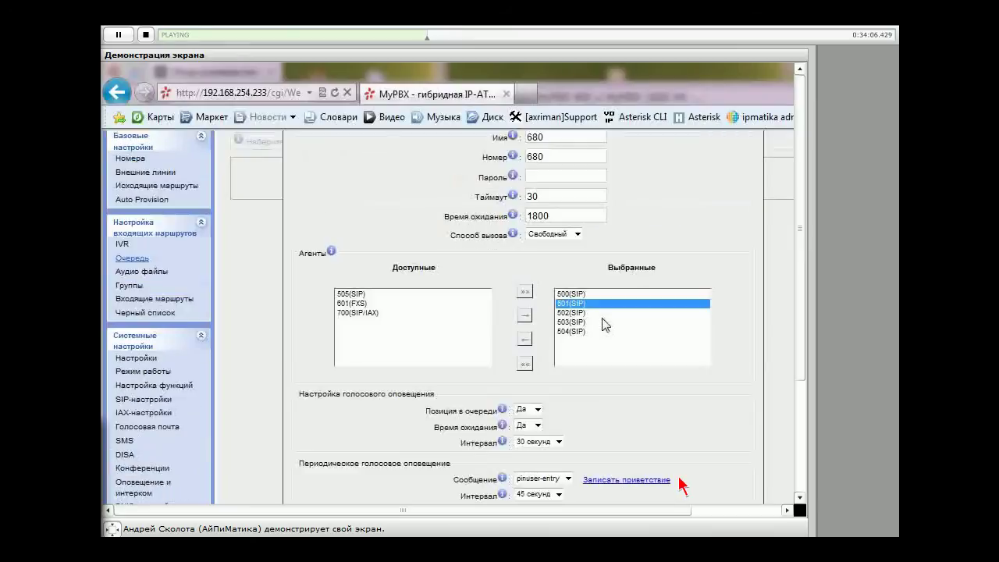
scroll(606, 324, "up", 3)
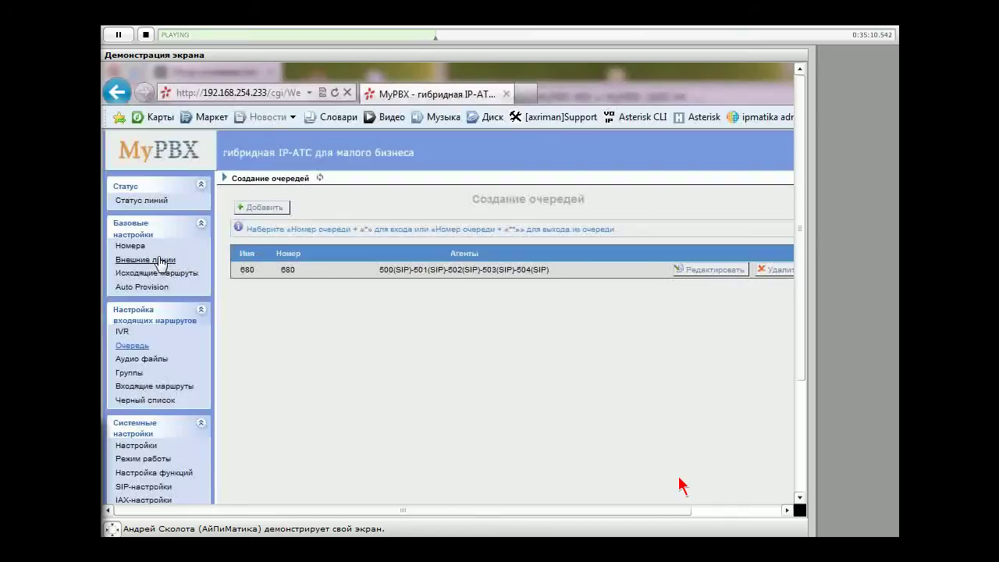
View trunk BriTrunk11's PRI Dialplan choices in the external lines list, then cancel without changes
left_click(156, 259)
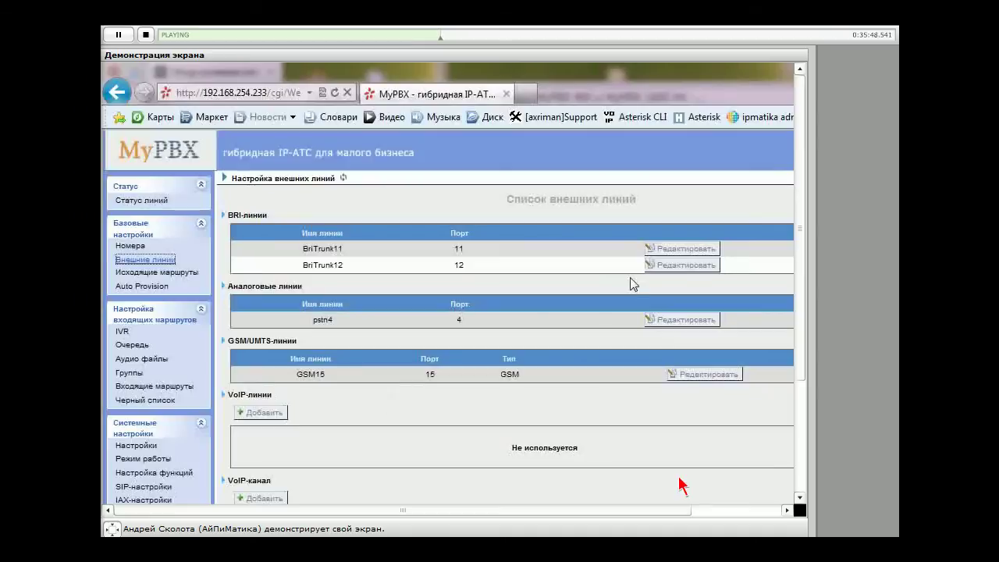
left_click(692, 250)
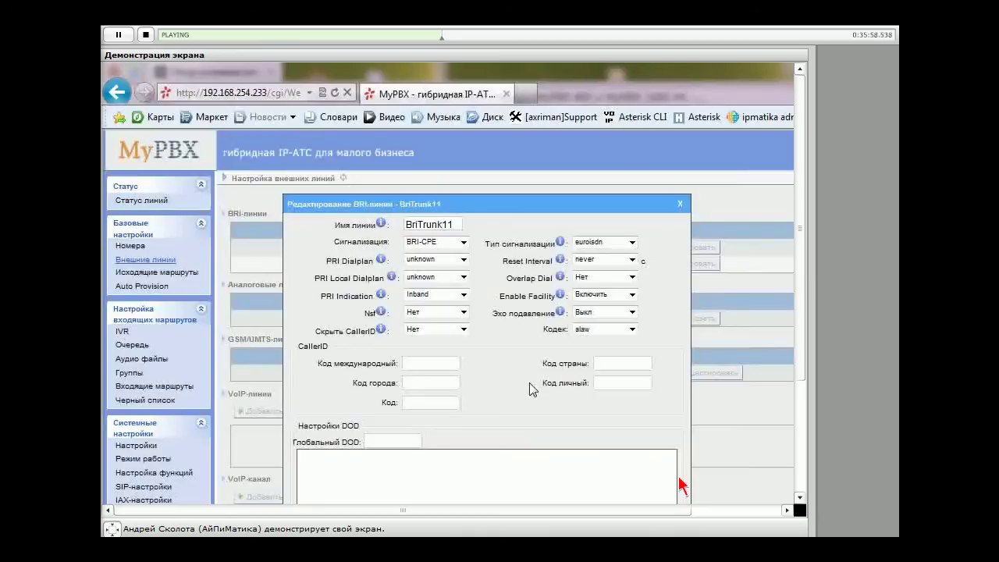
left_click(461, 260)
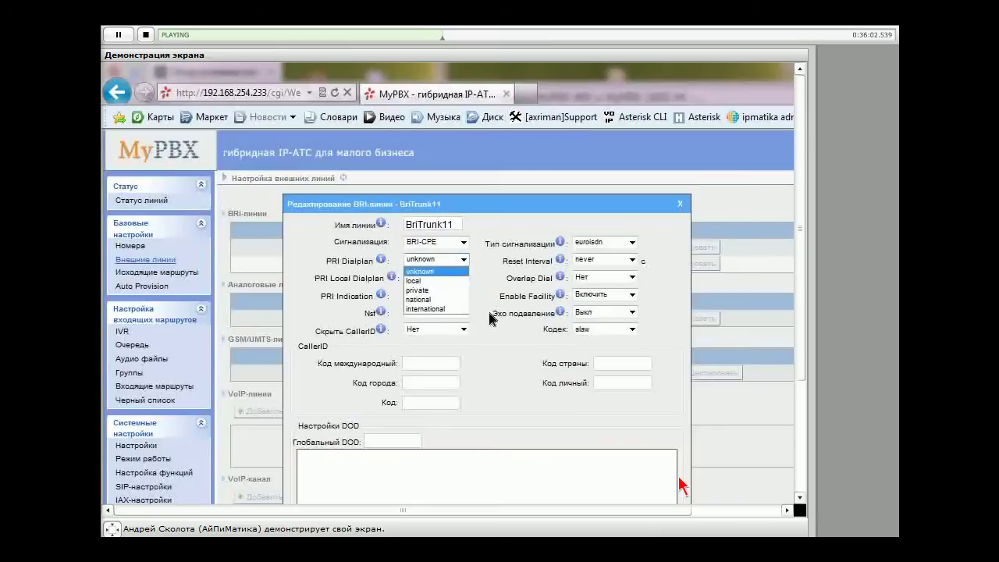
key("Escape")
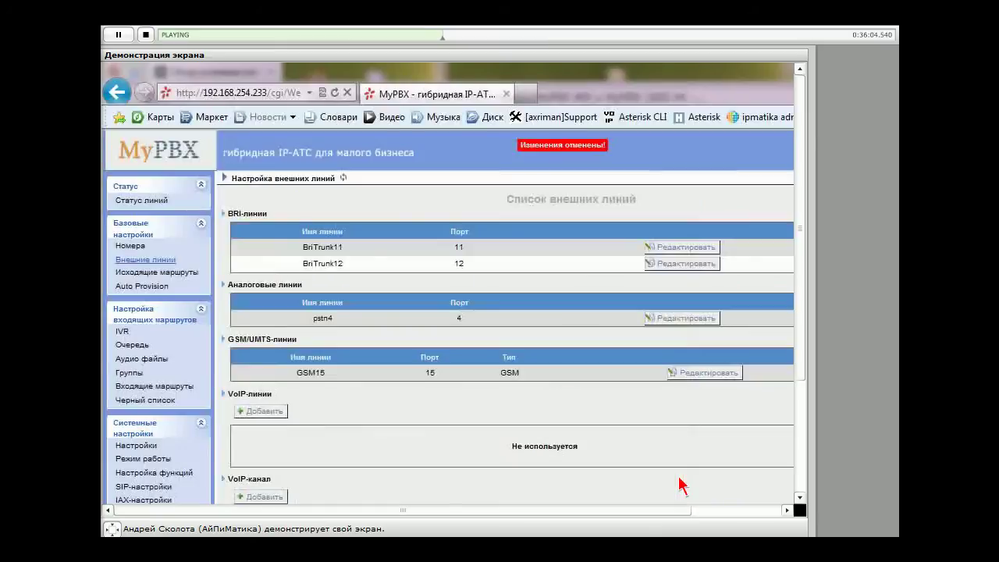
scroll(503, 356, "down", 2)
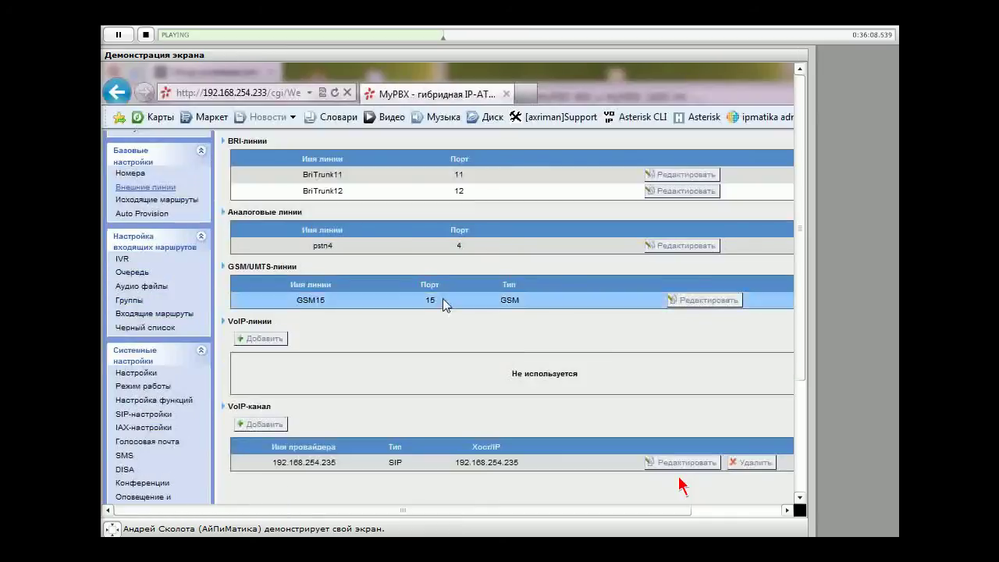
scroll(270, 410, "up", 2)
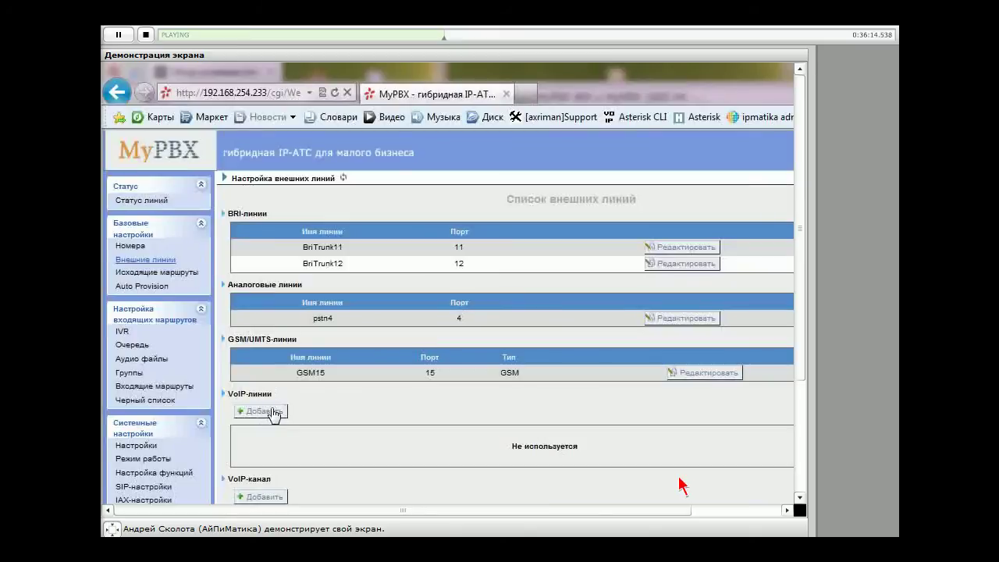
Add a new VoIP line of type SIP with provider name sipnet
left_click(271, 411)
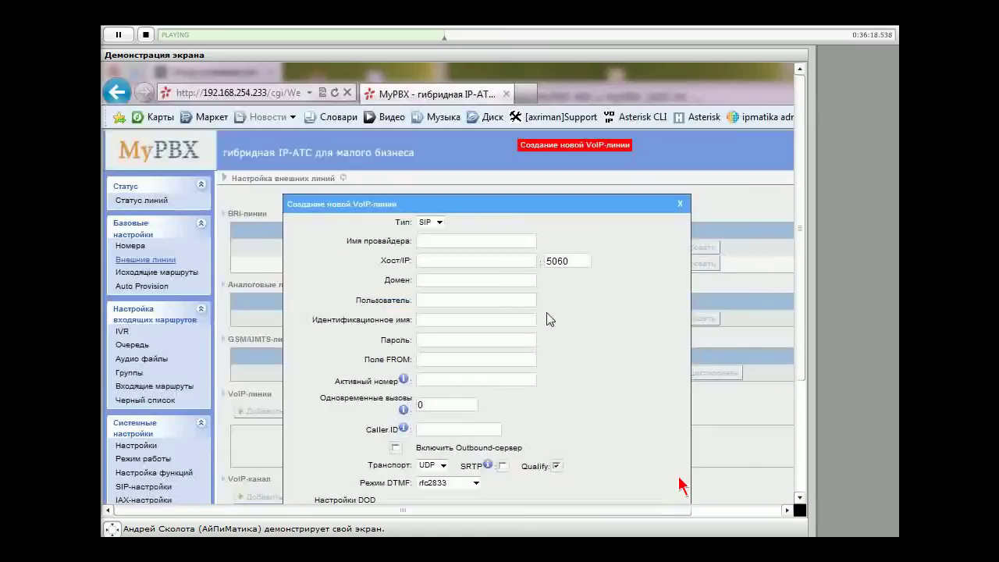
left_click(439, 222)
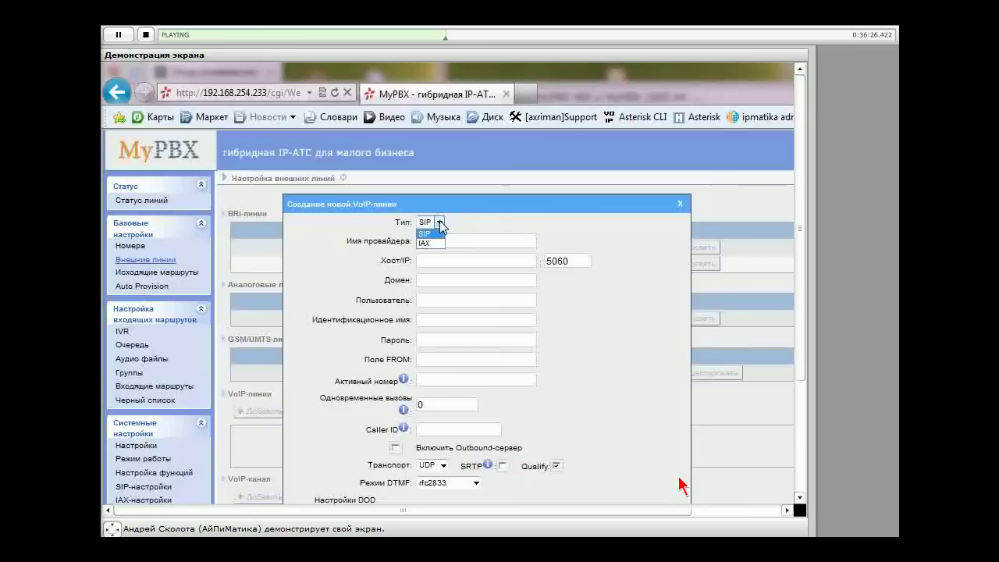
left_click(433, 234)
left_click(469, 240)
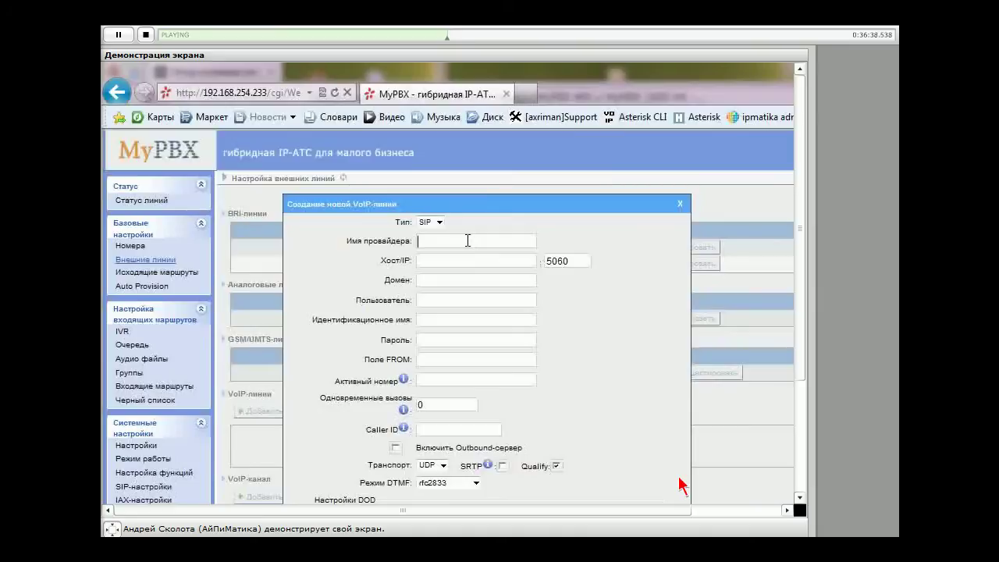
type("sipnet")
key("Tab")
left_click_drag(381, 260, 616, 297)
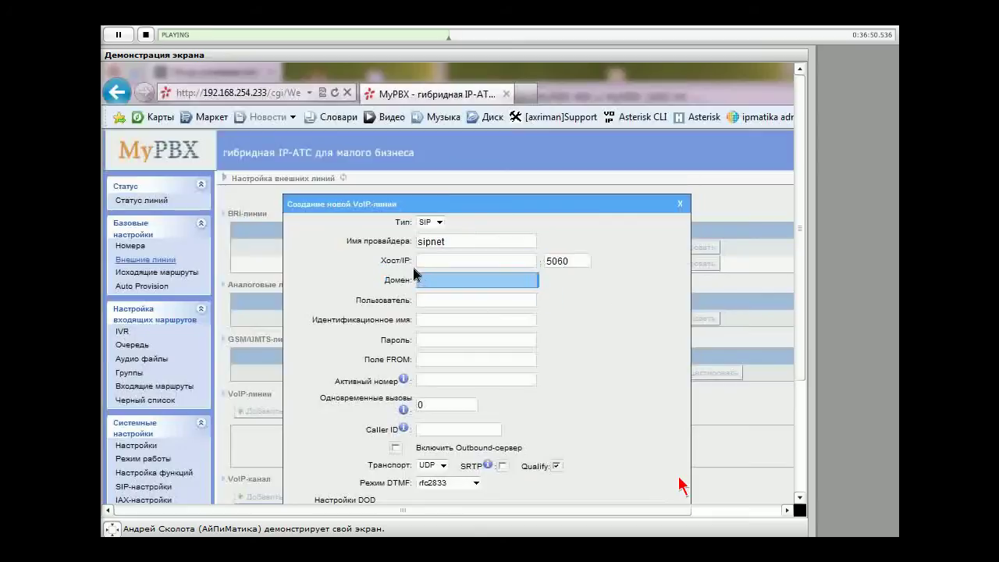
left_click_drag(414, 274, 328, 249)
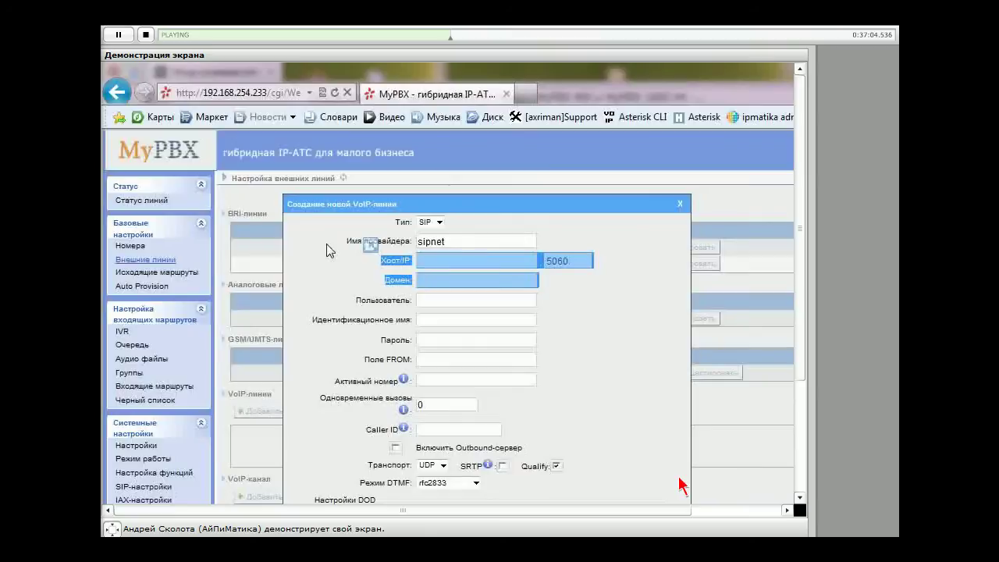
left_click(489, 264)
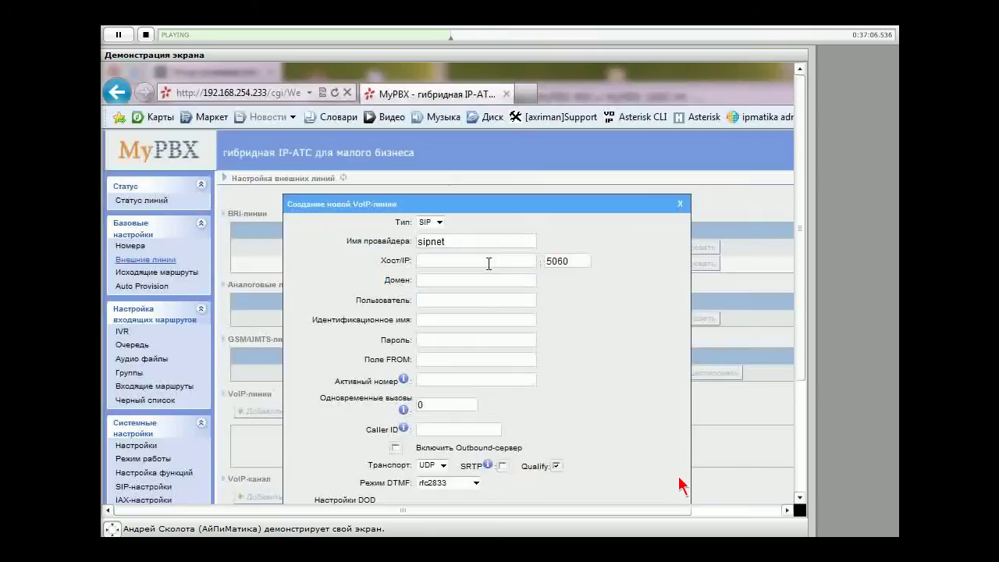
Set the host to sipnet.ru on port 5060 and the domain to sipnet.ru
type("sipnet")
type(".ru")
left_click(533, 282)
type("ural.sipnet.")
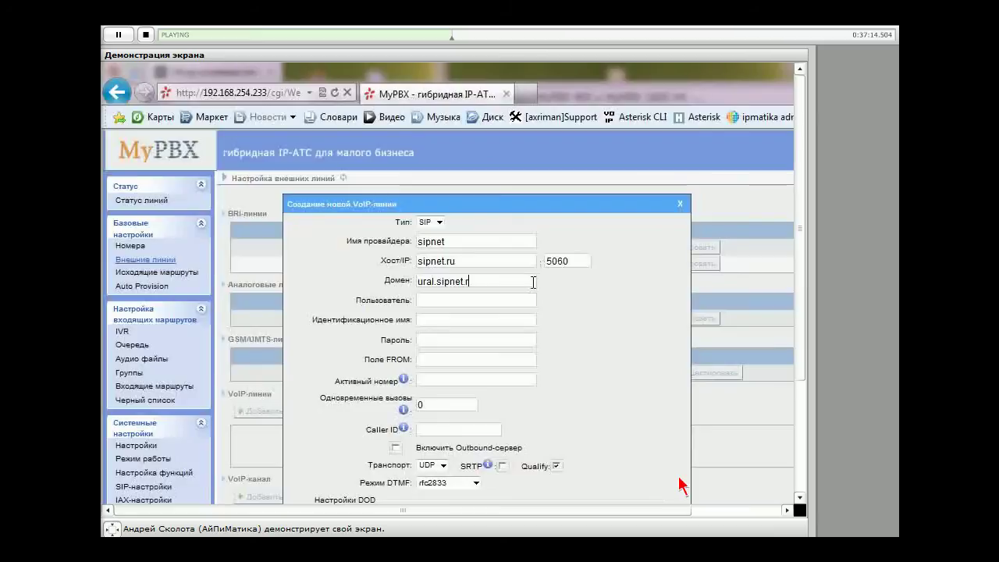
type("ru")
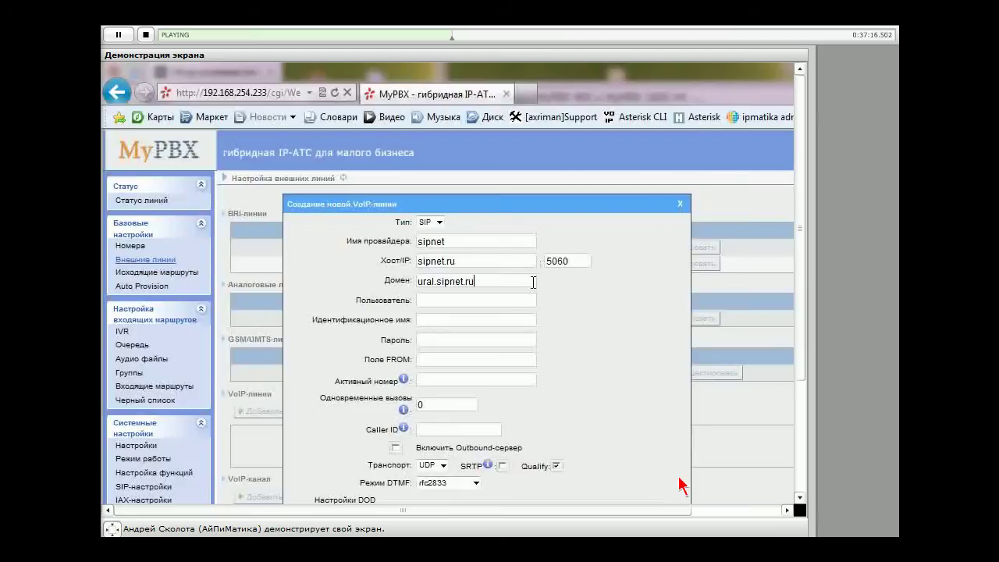
left_click_drag(436, 281, 417, 281)
key("BackSpace")
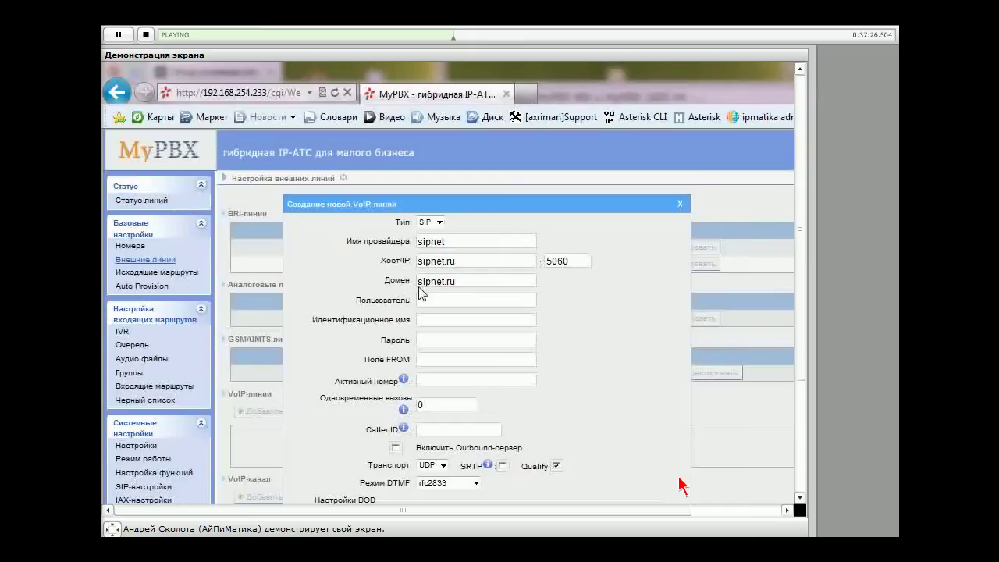
left_click_drag(580, 266, 547, 260)
left_click(624, 341)
Enter 393 as user and authentication name, plus the account password
left_click(427, 305)
type("393")
key("Tab")
type("393")
key("Tab")
type("393")
key("BackSpace")
key("BackSpace")
key("BackSpace")
type("••••••••••")
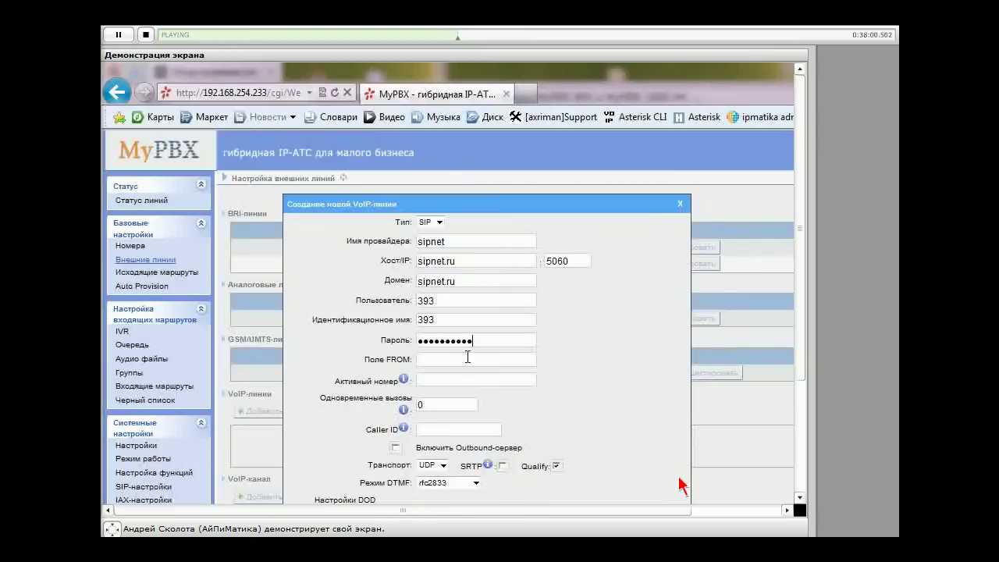
left_click(467, 357)
Change the sipnet line's simultaneous calls value from 0 to 10
left_click(535, 385)
scroll(593, 387, "down", 1)
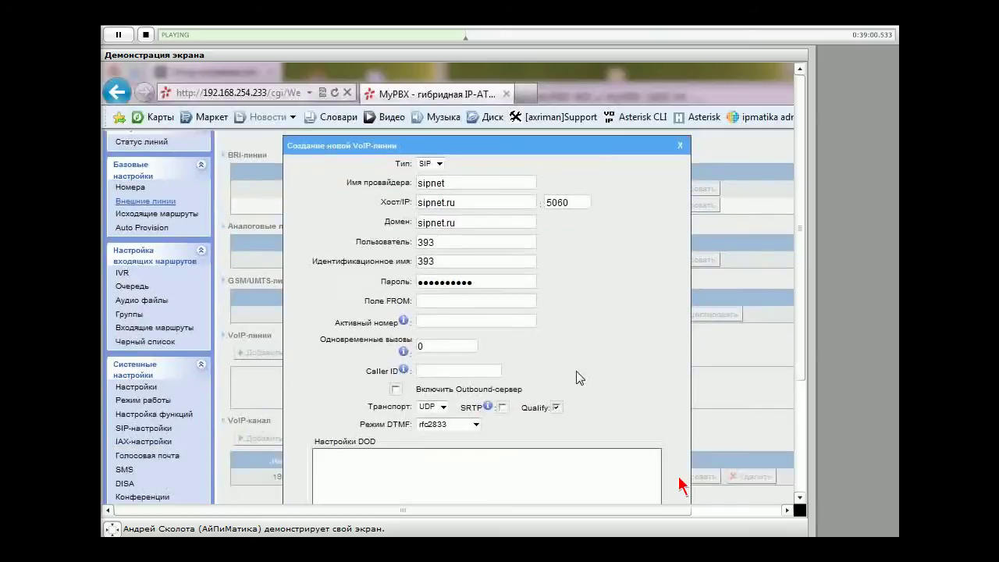
scroll(496, 358, "down", 1)
left_click(421, 332)
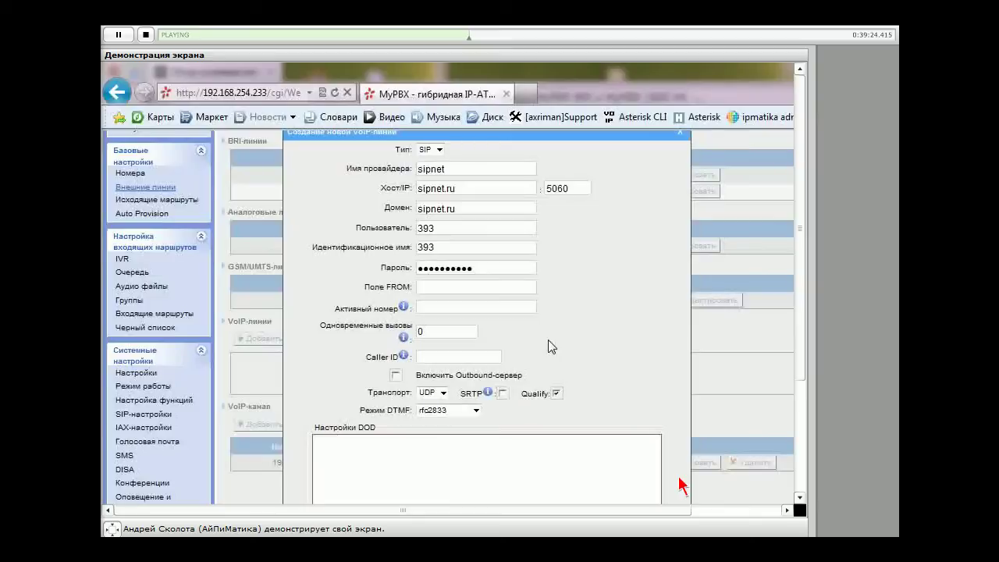
left_click_drag(472, 332, 349, 337)
type("10")
scroll(569, 319, "down", 3)
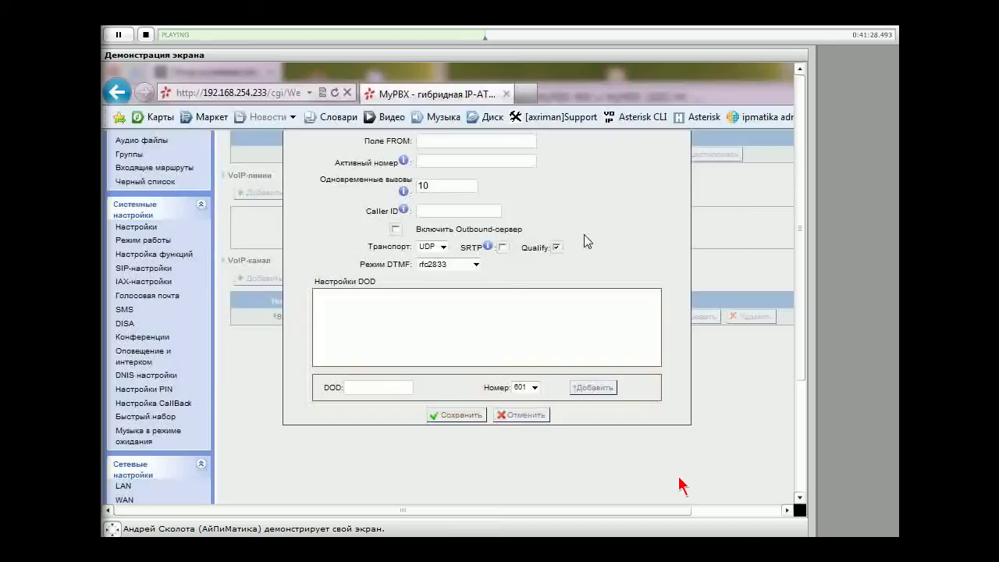
left_click(474, 264)
left_click(467, 268)
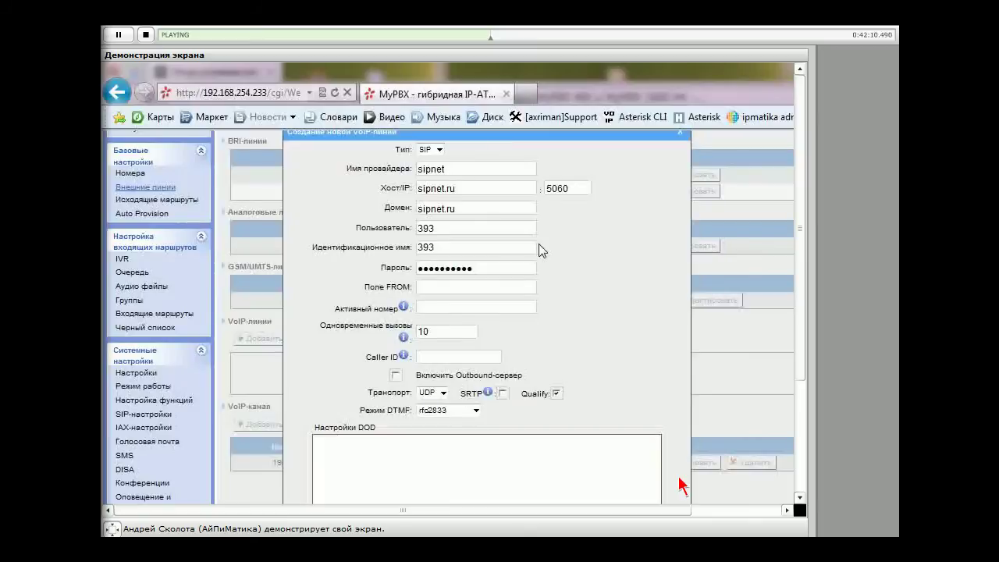
Check the identification name 393 and scroll to the bottom of the sipnet line form
scroll(540, 248, "up", 2)
left_click_drag(417, 320, 653, 397)
left_click(555, 361)
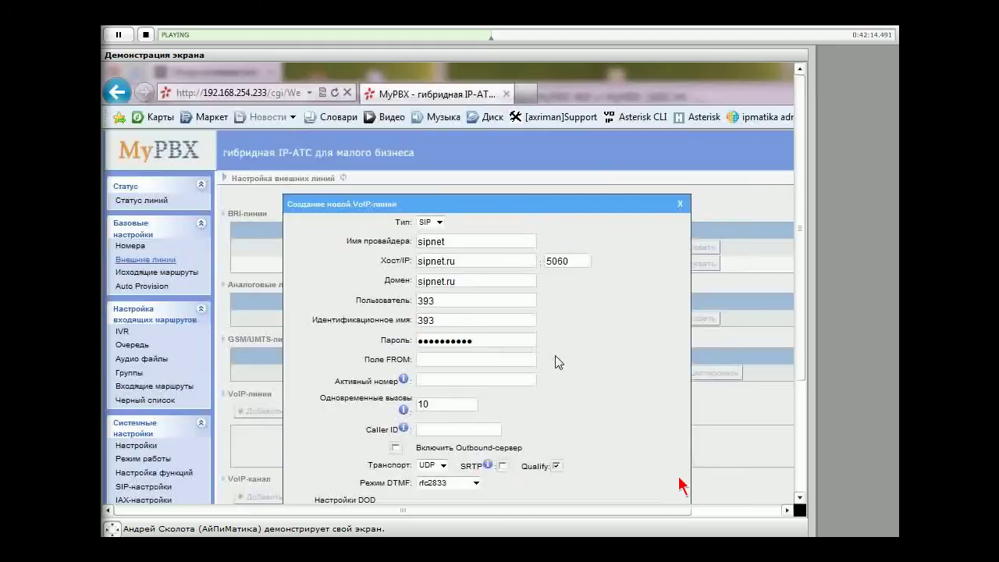
scroll(504, 278, "down", 2)
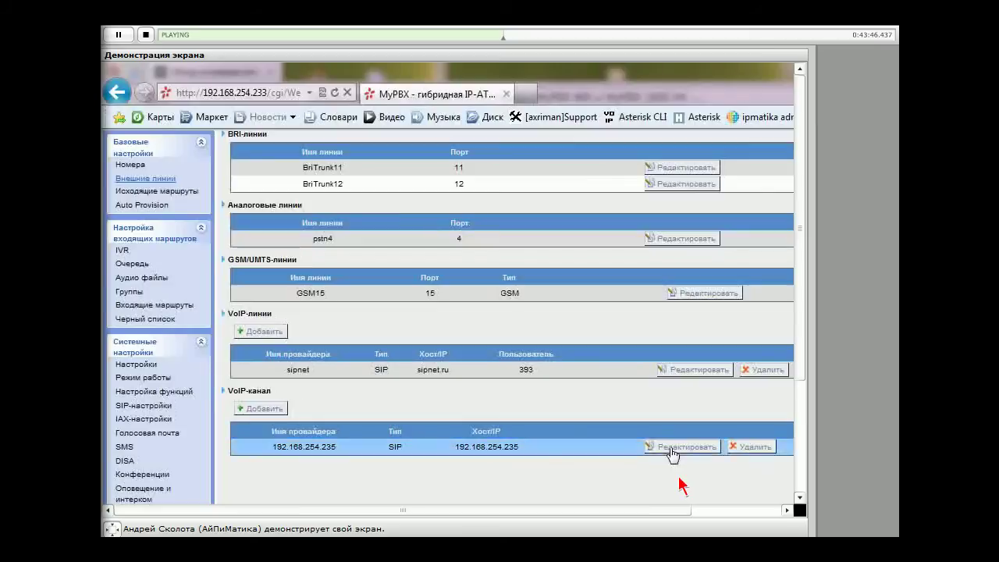
left_click(671, 451)
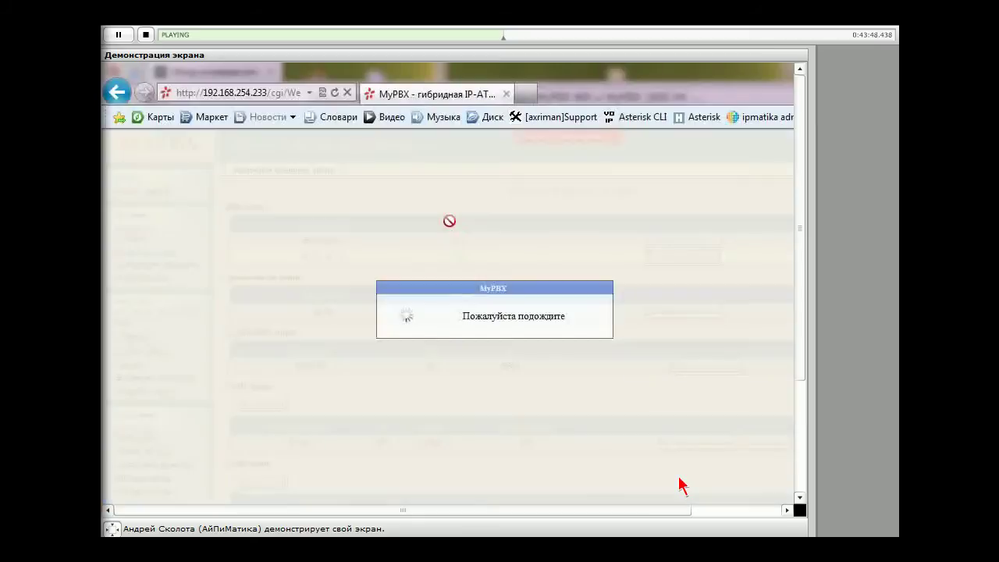
left_click_drag(472, 234, 403, 238)
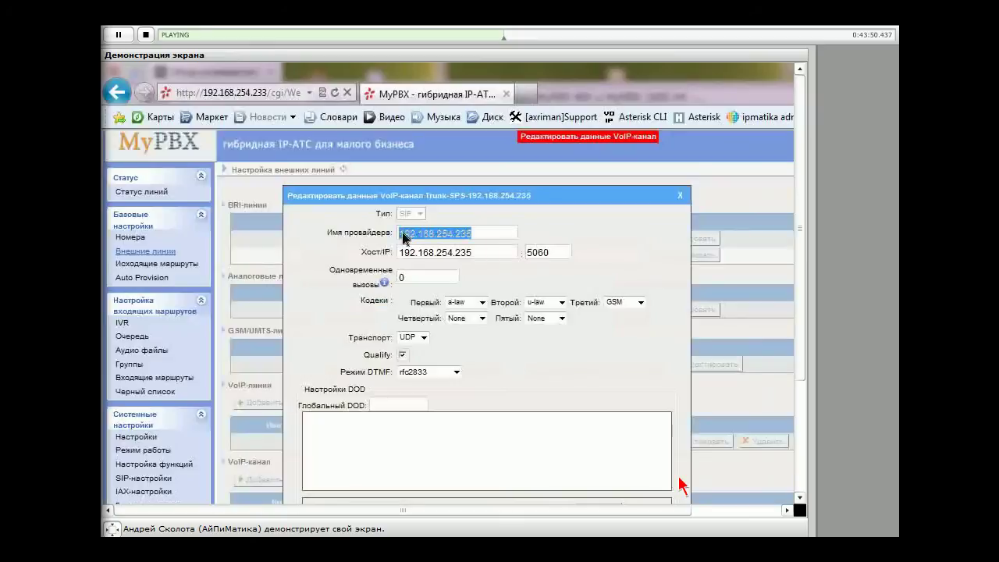
left_click(484, 255)
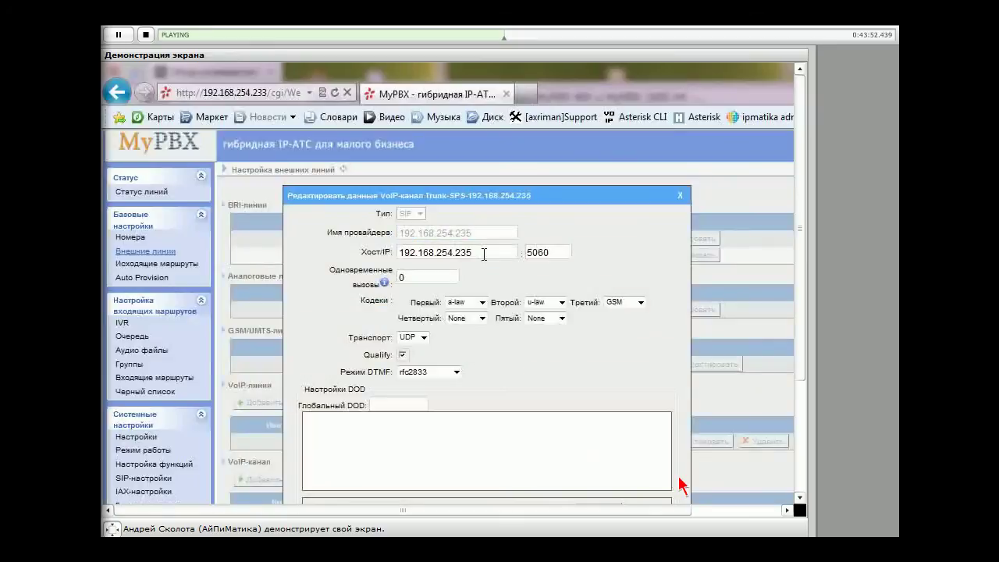
double_click(484, 254)
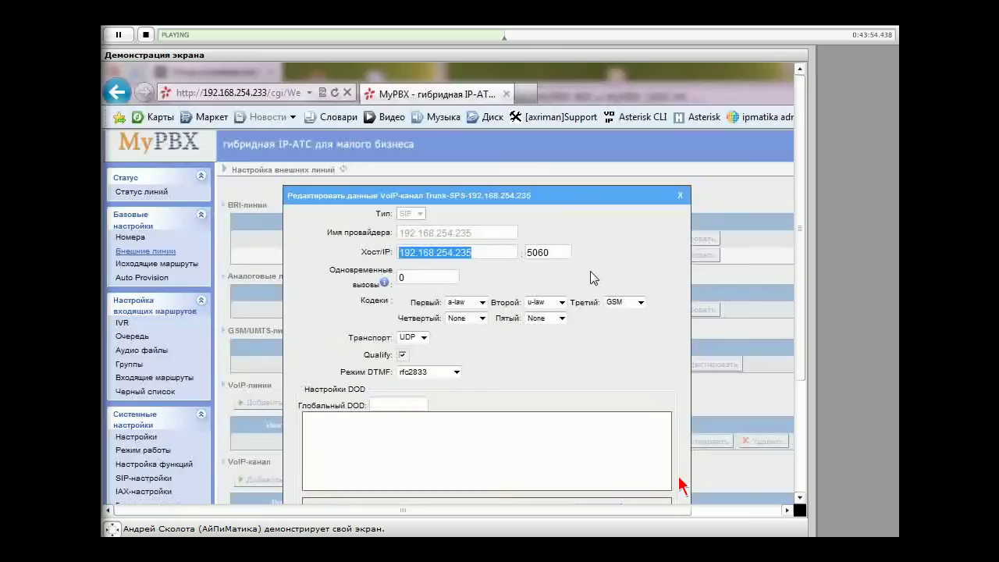
left_click(611, 264)
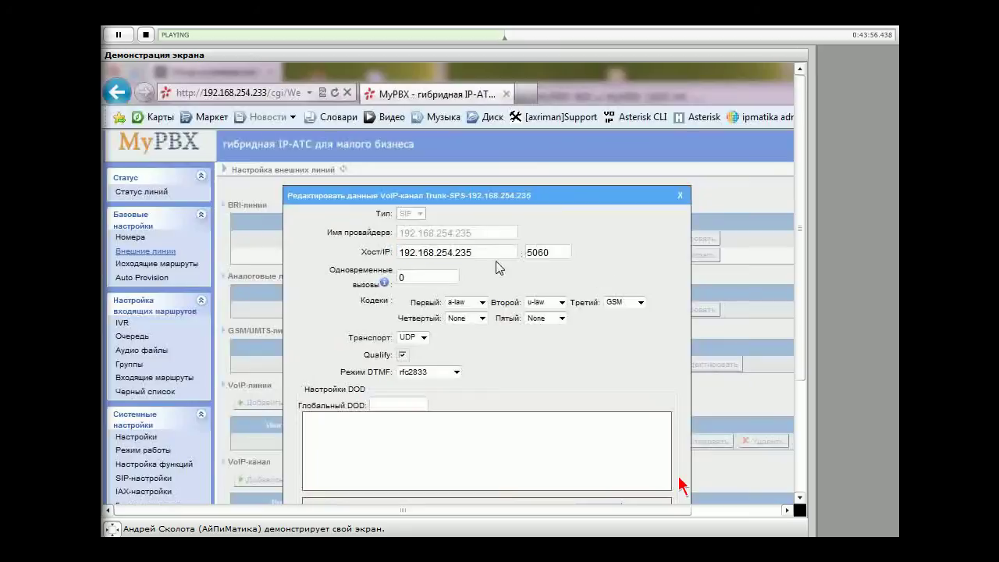
double_click(491, 253)
left_click(615, 244)
left_click_drag(500, 252, 388, 252)
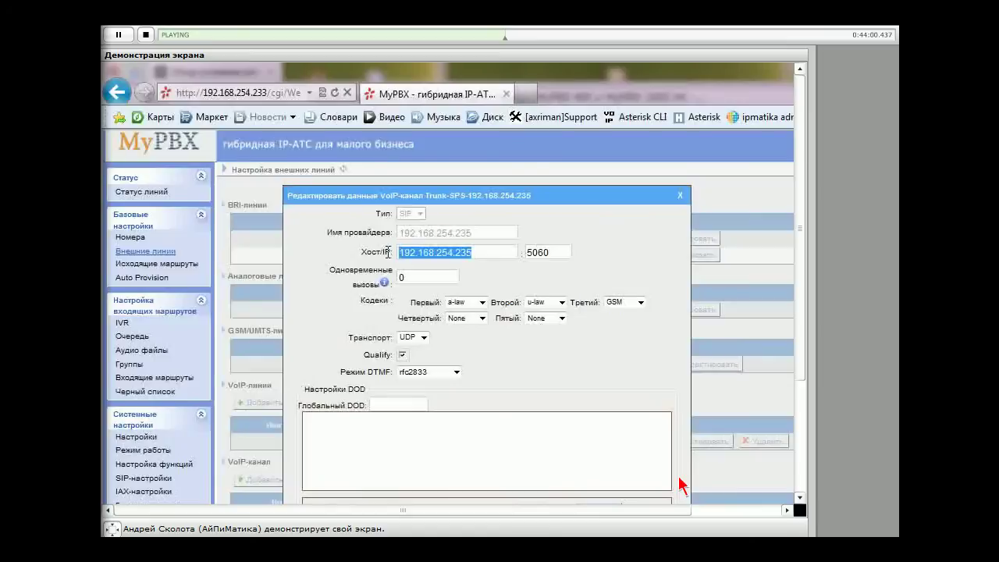
left_click(498, 266)
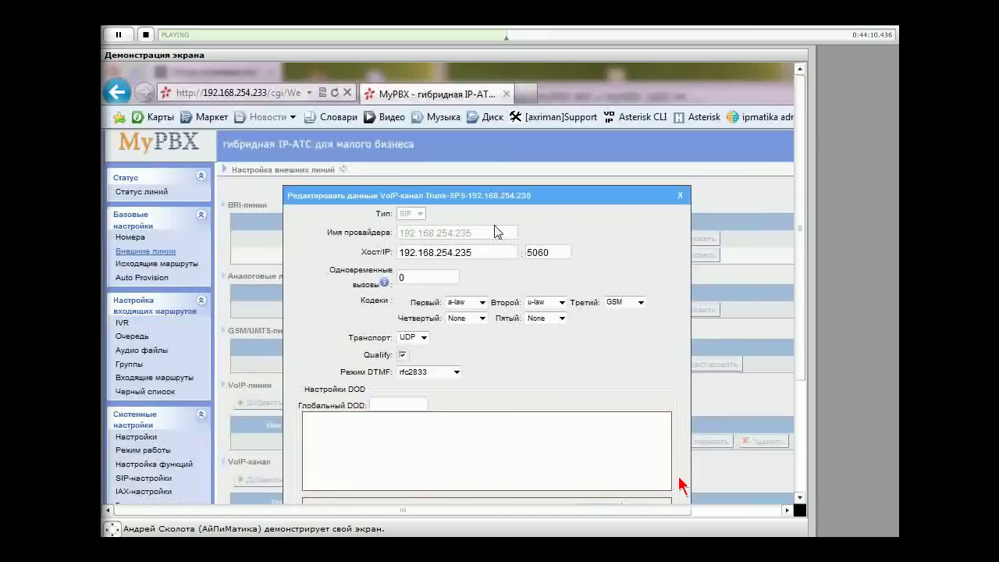
double_click(399, 277)
left_click(399, 277)
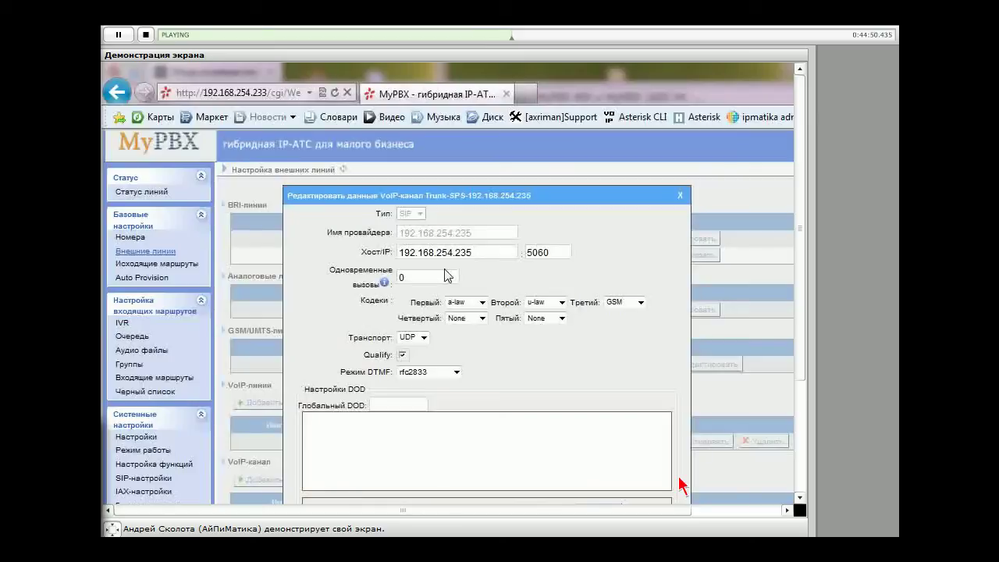
Set the fourth codec to h264, keep UDP and rfc2833, then cancel the trunk edit
left_click(453, 317)
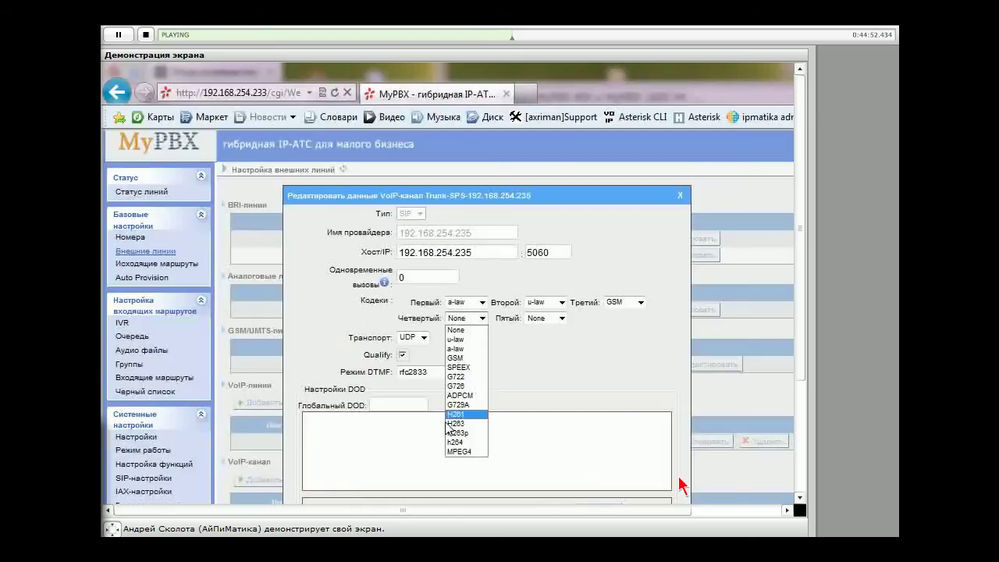
left_click(470, 441)
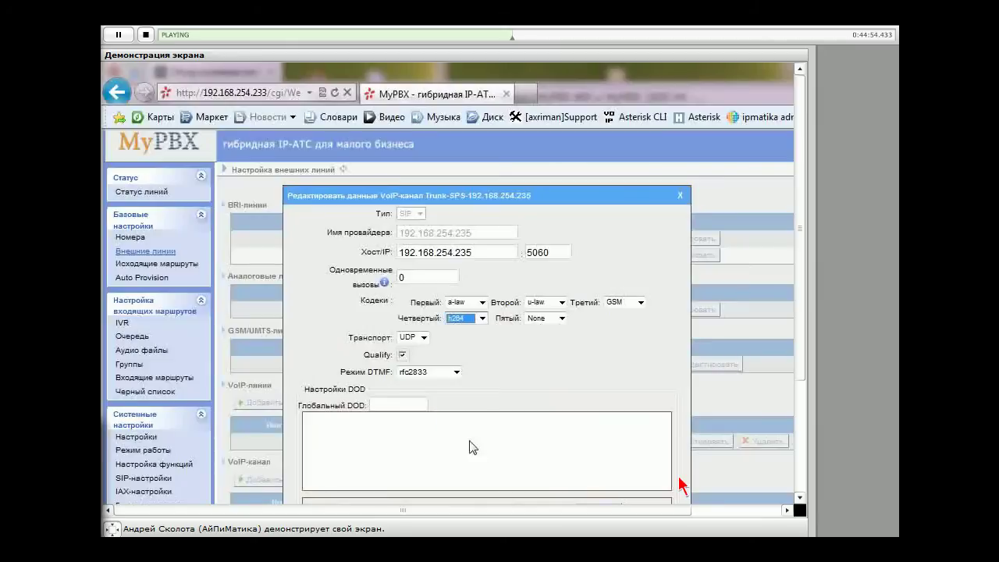
left_click(441, 316)
left_click(424, 338)
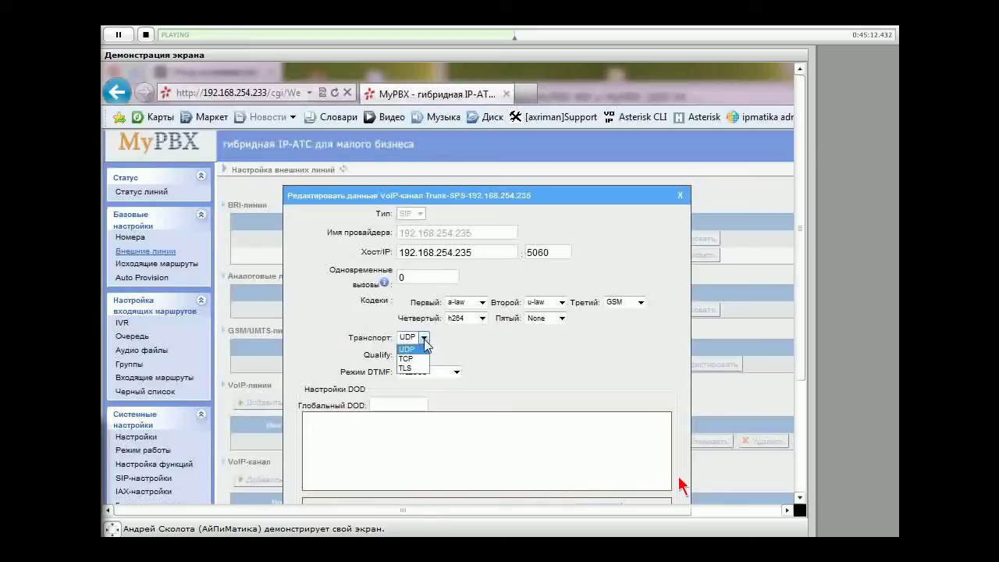
left_click(425, 349)
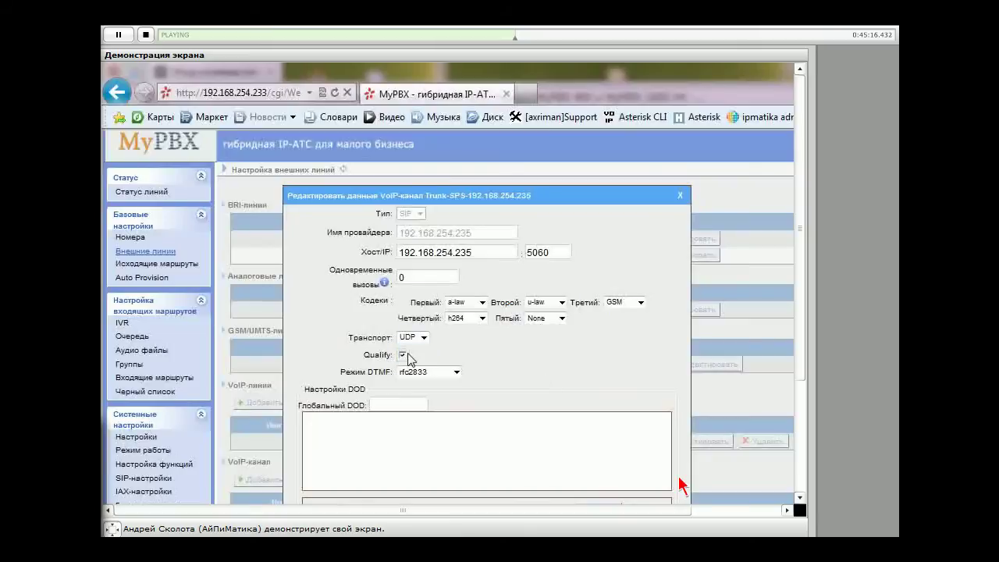
scroll(421, 359, "down", 1)
left_click(441, 299)
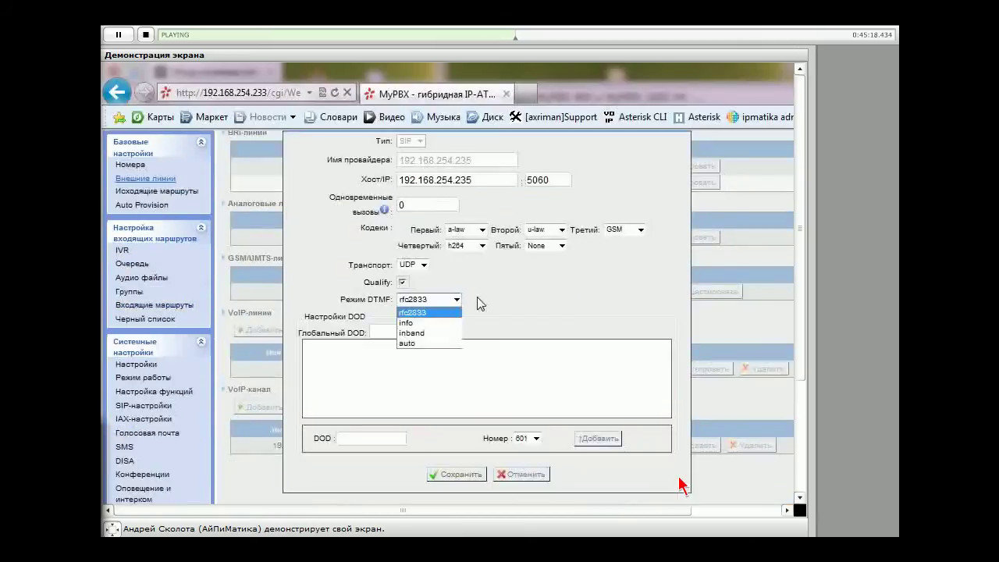
left_click(480, 303)
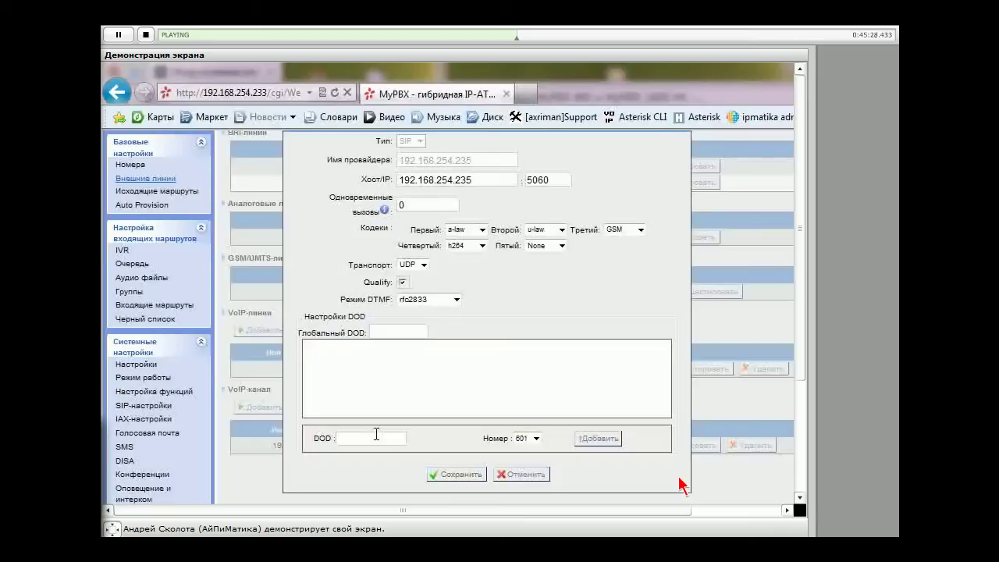
key("Escape")
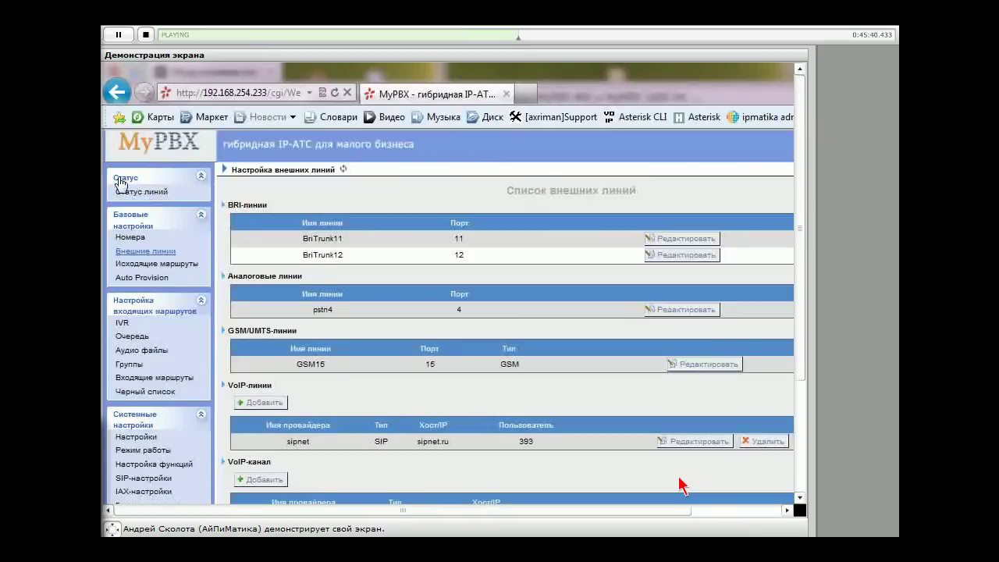
left_click(153, 192)
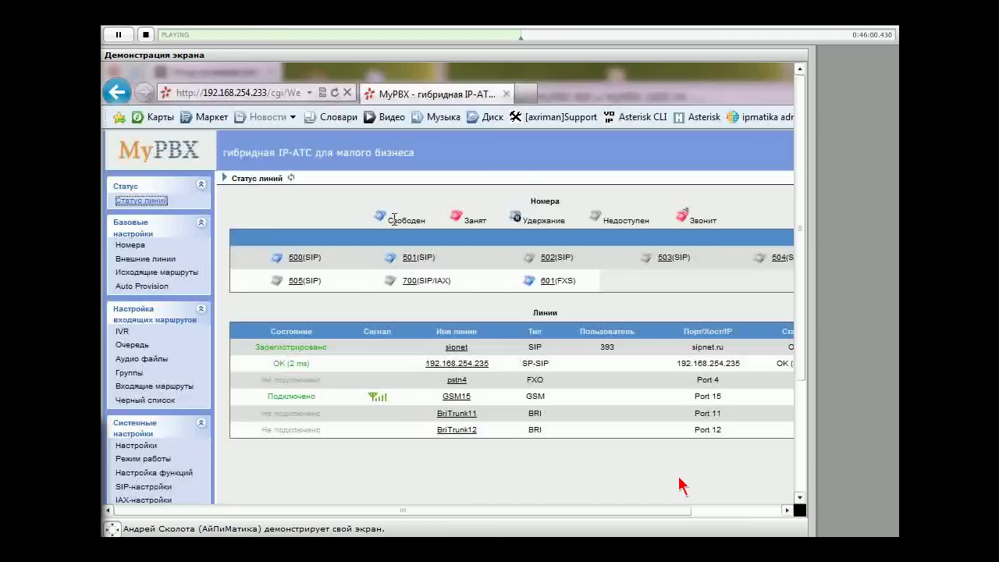
left_click_drag(388, 219, 703, 219)
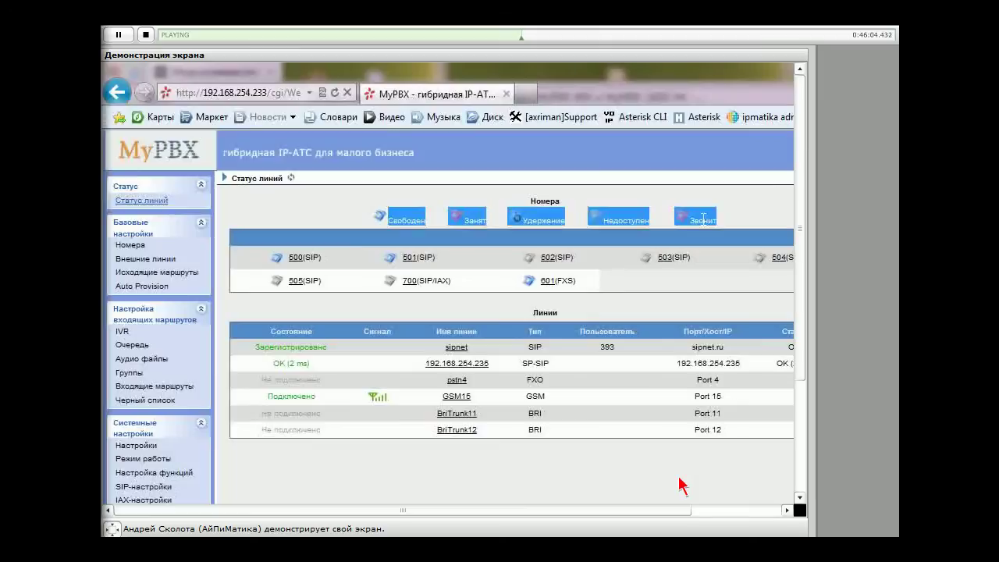
left_click(380, 225)
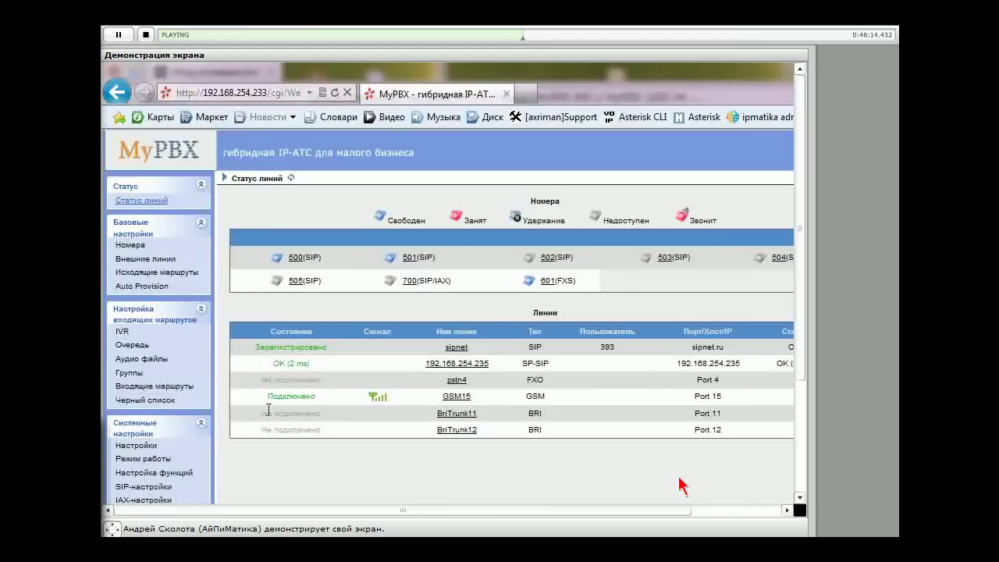
scroll(298, 369, "down", 1)
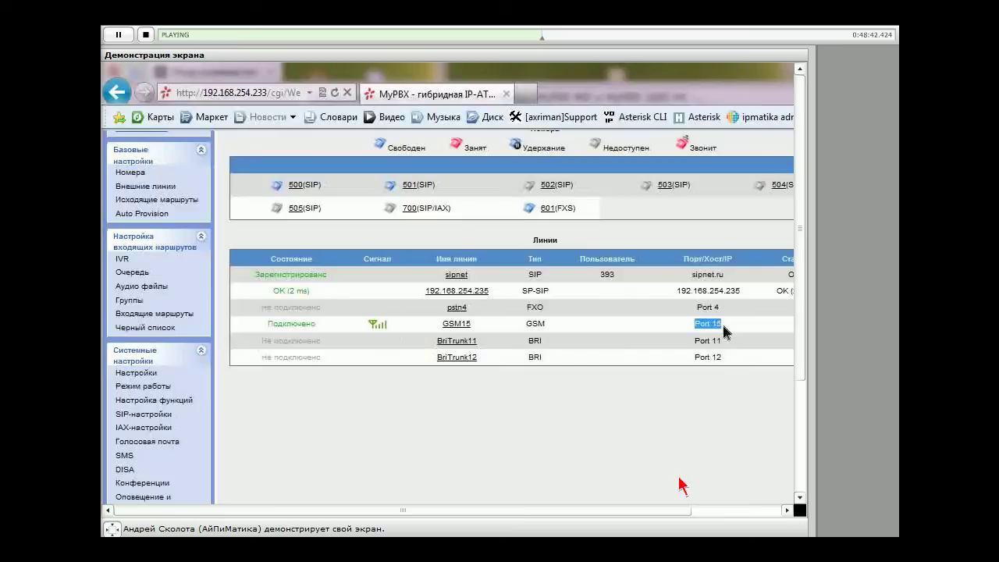
left_click(713, 470)
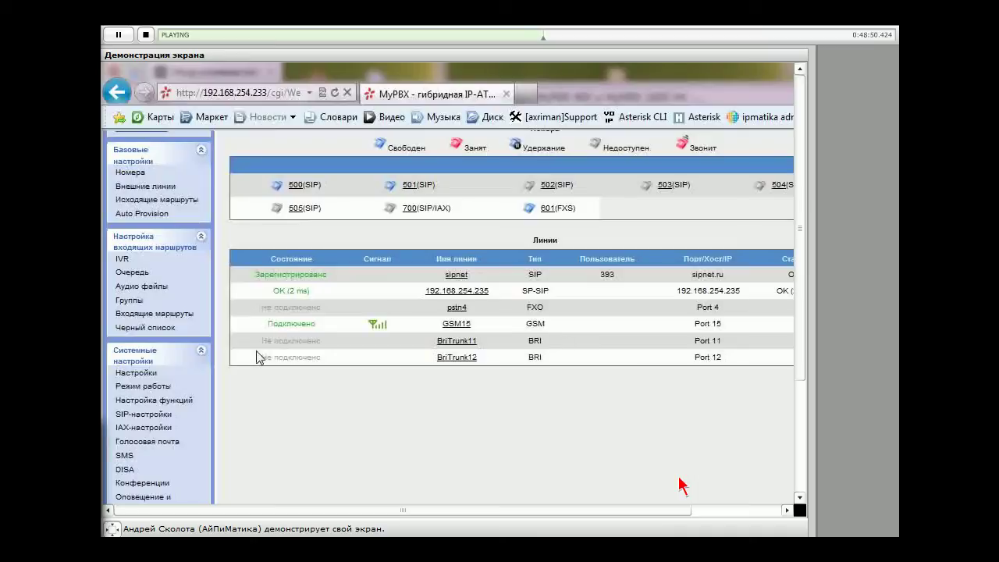
left_click_drag(262, 340, 319, 340)
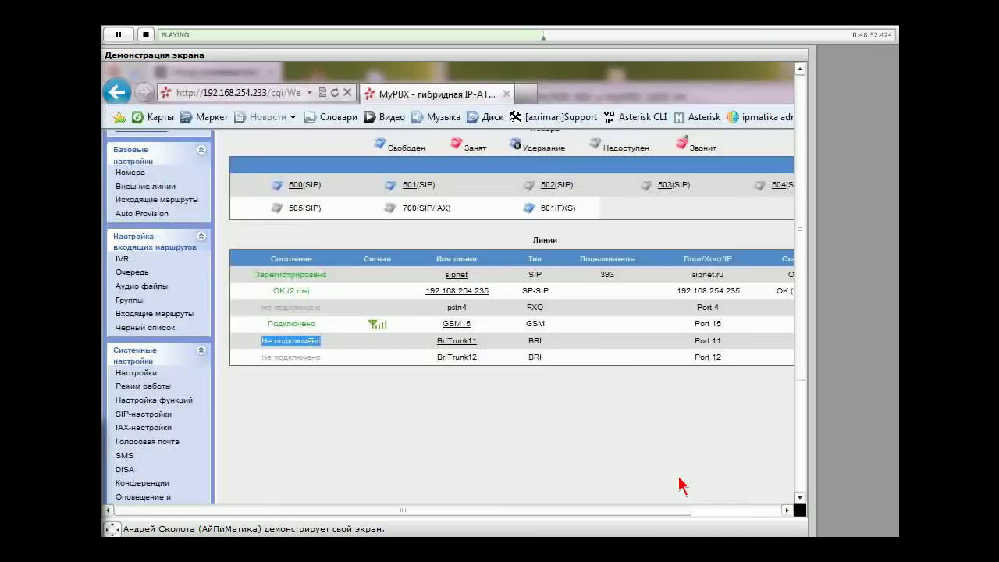
left_click(370, 433)
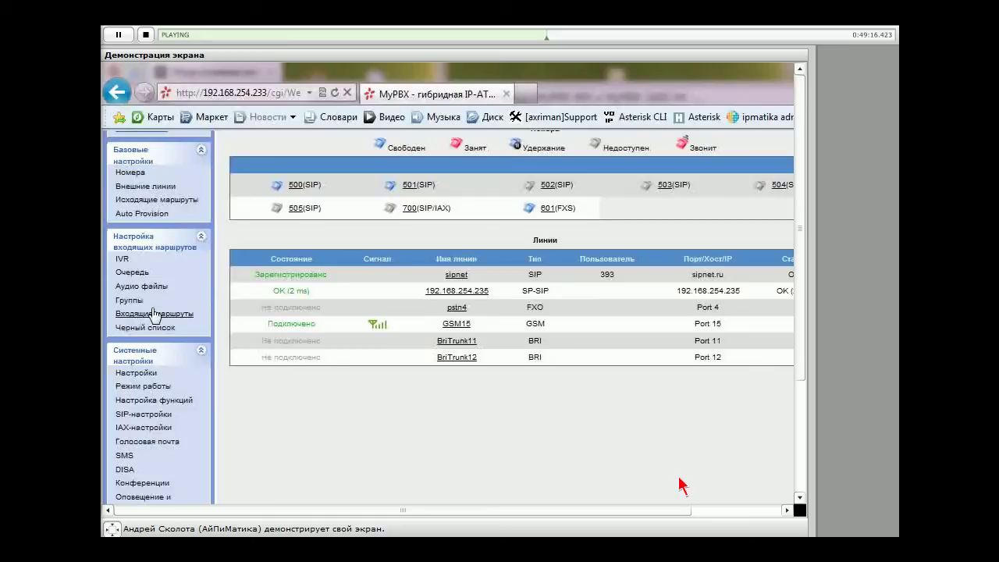
Remove the pstnin, GSMVM and inSPS routes from Входящие маршруты and apply
left_click(155, 314)
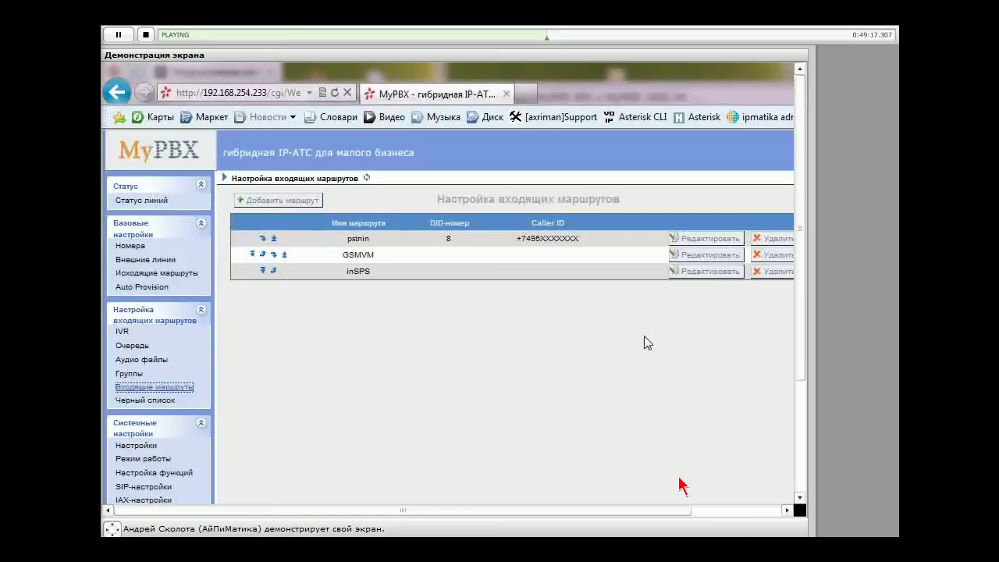
left_click(776, 238)
key("Return")
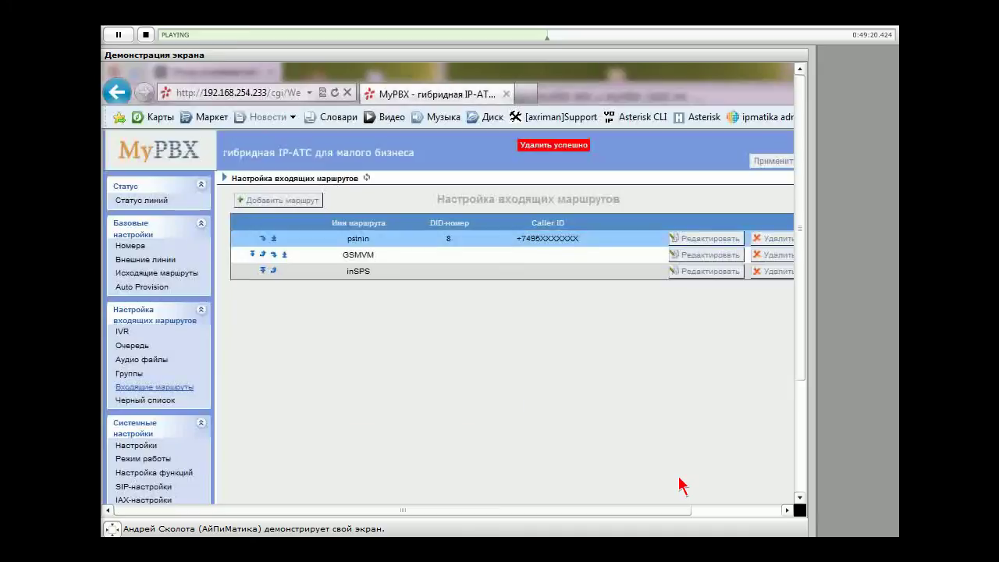
left_click(766, 244)
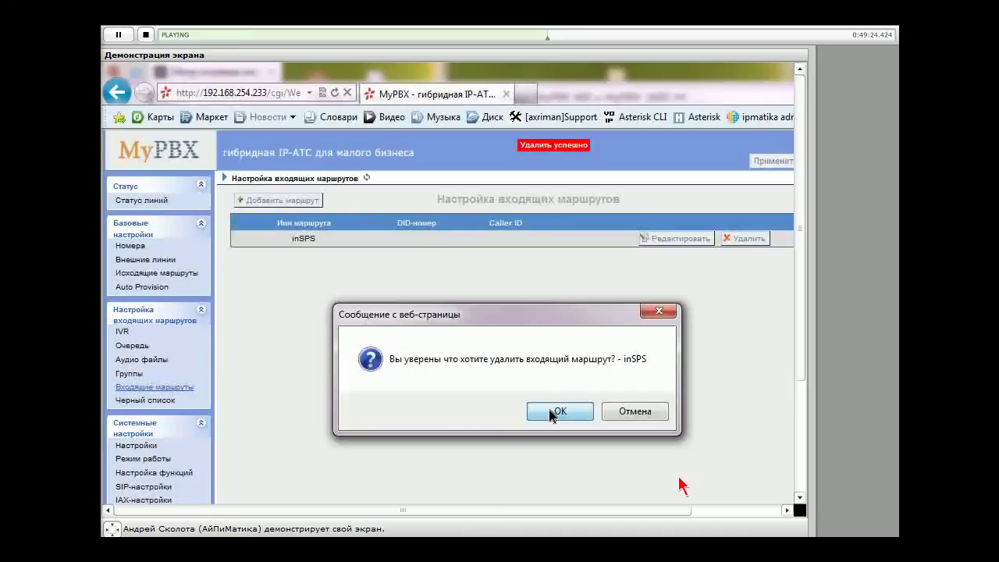
left_click(552, 413)
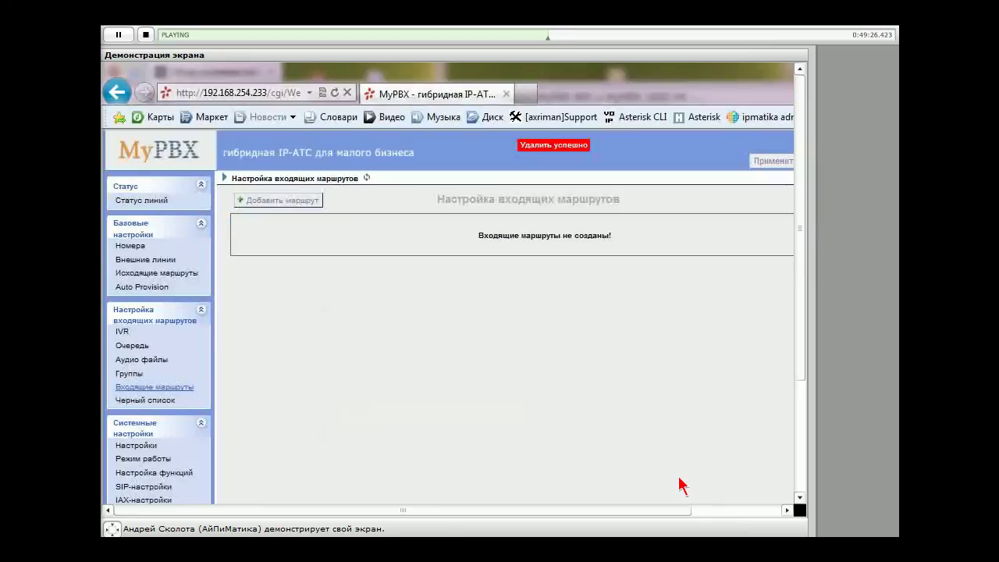
left_click(772, 160)
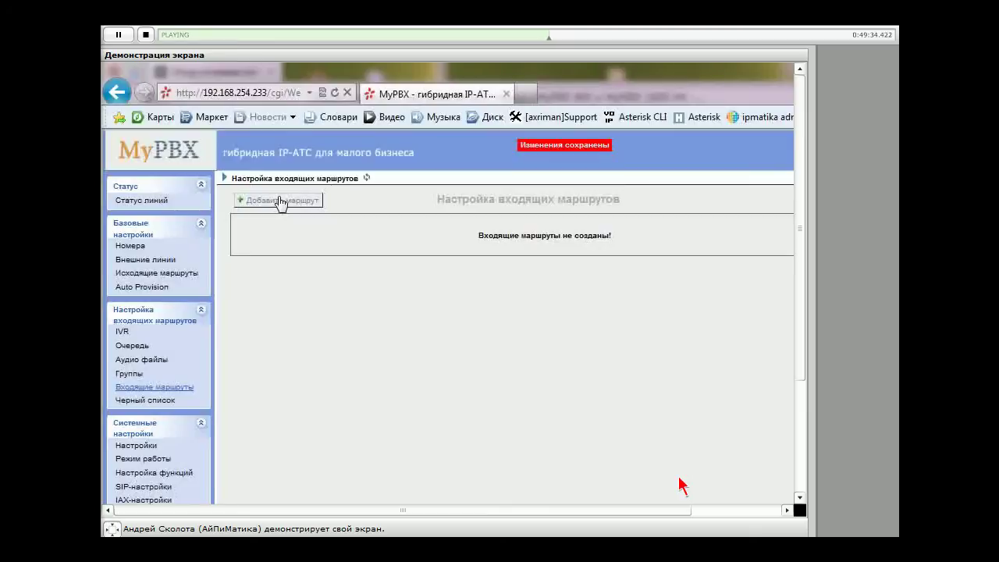
Add a new incoming route named AllIn
left_click(280, 201)
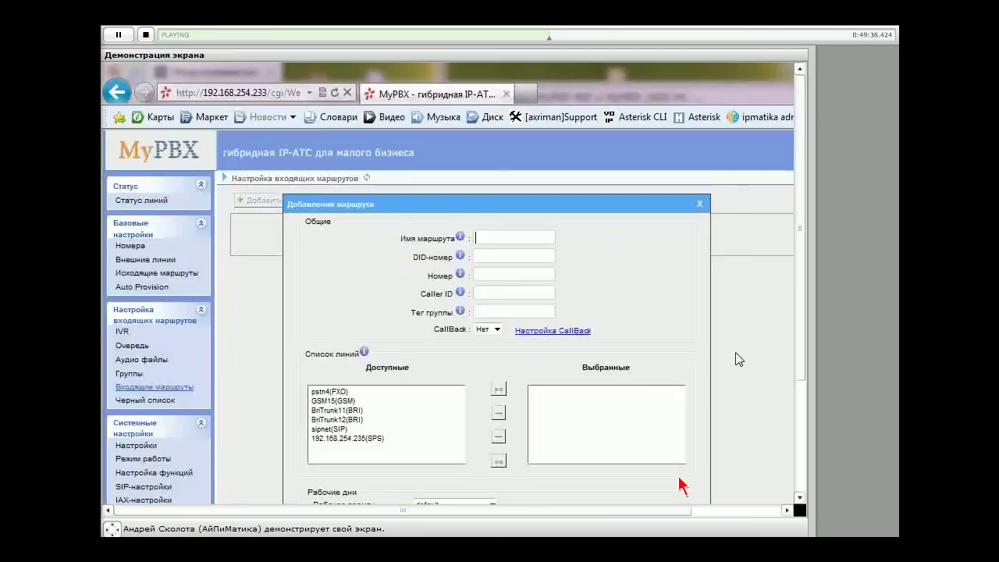
scroll(681, 485, "down", 2)
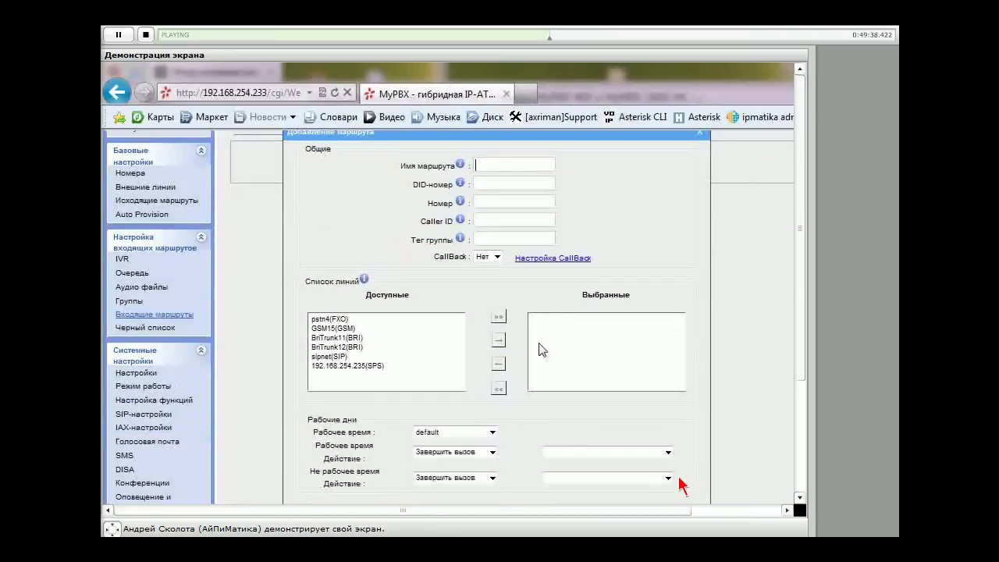
scroll(501, 177, "up", 2)
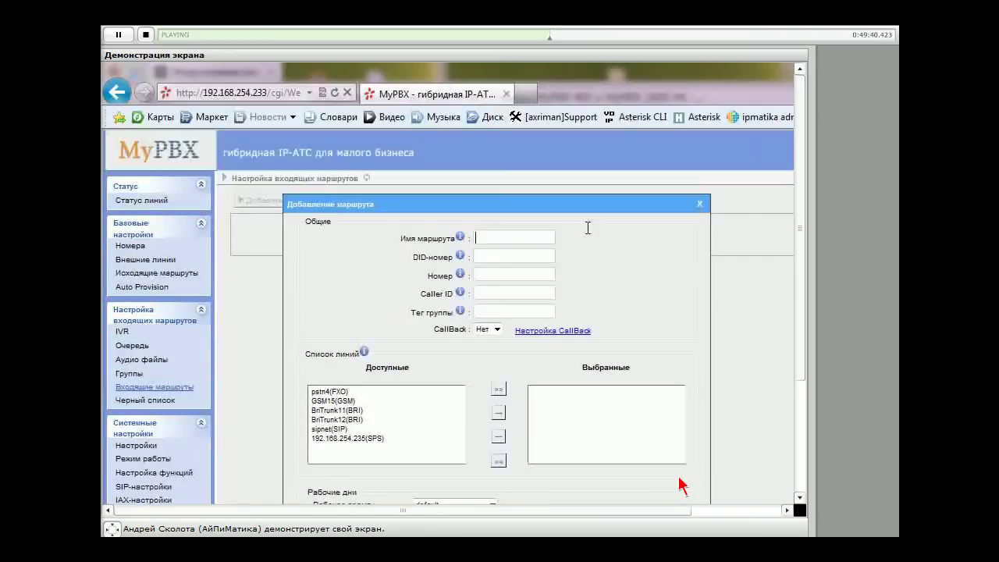
type("AllIn")
Enter the phone number in the route's Caller ID field
mouse_move(461, 255)
left_click(501, 256)
scroll(607, 282, "down", 1)
scroll(606, 282, "up", 1)
mouse_move(463, 254)
left_click(493, 271)
left_click(545, 292)
type("+792511111")
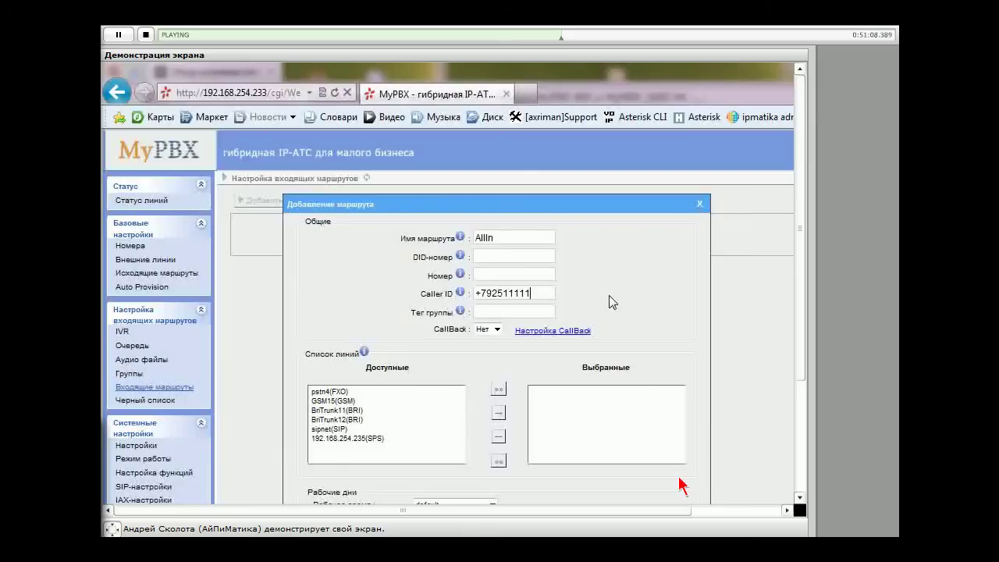
type("11")
key("super+d")
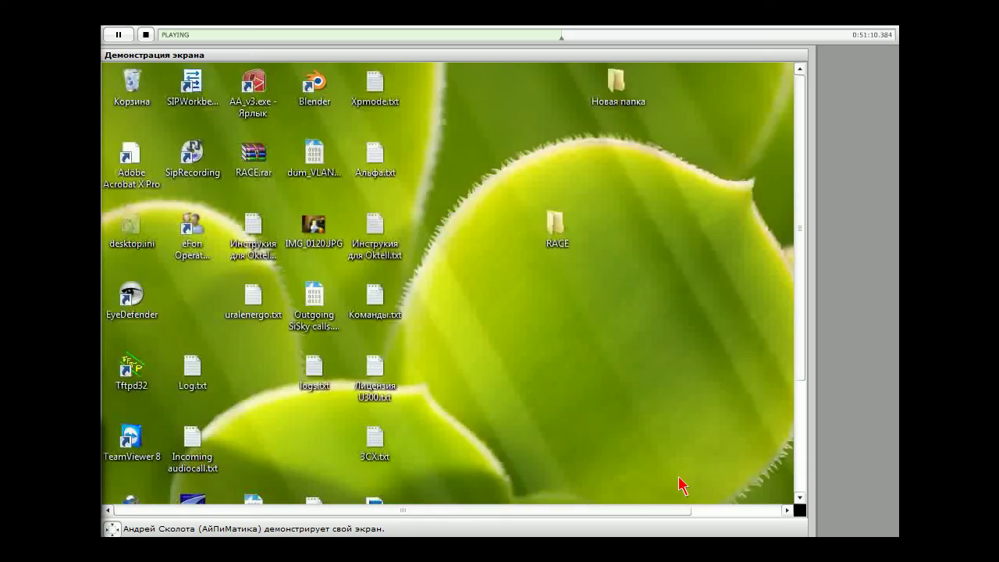
key("super+d")
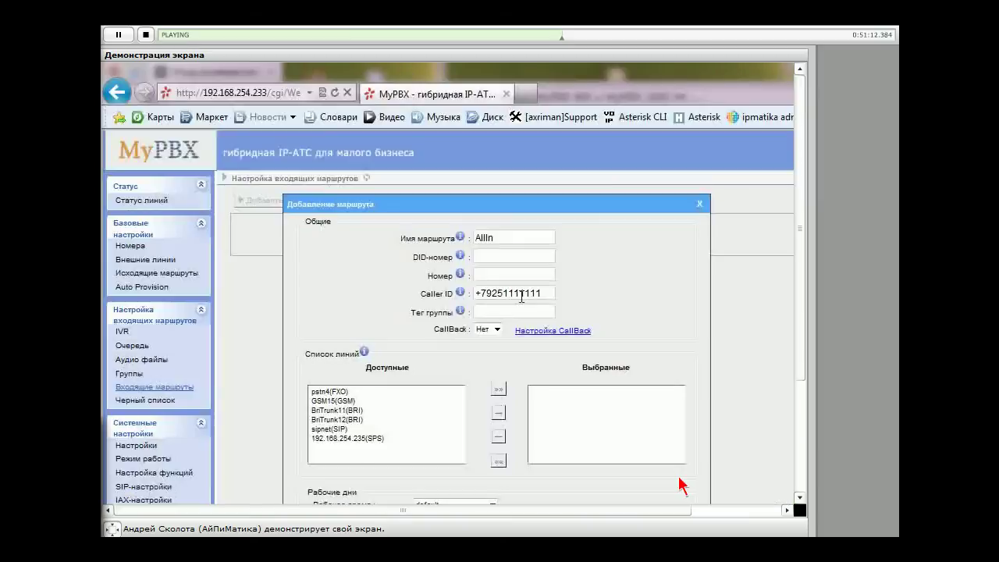
key("ctrl+a")
left_click(634, 290)
key("ctrl+a")
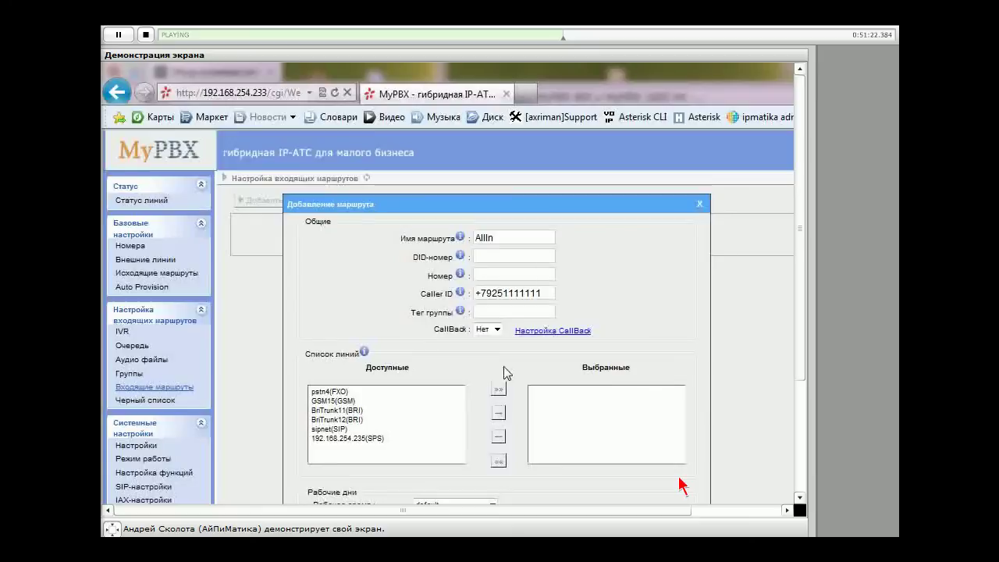
Move the sipnet(SIP) line from Доступные to Выбранные for the AllIn route
left_click(328, 428)
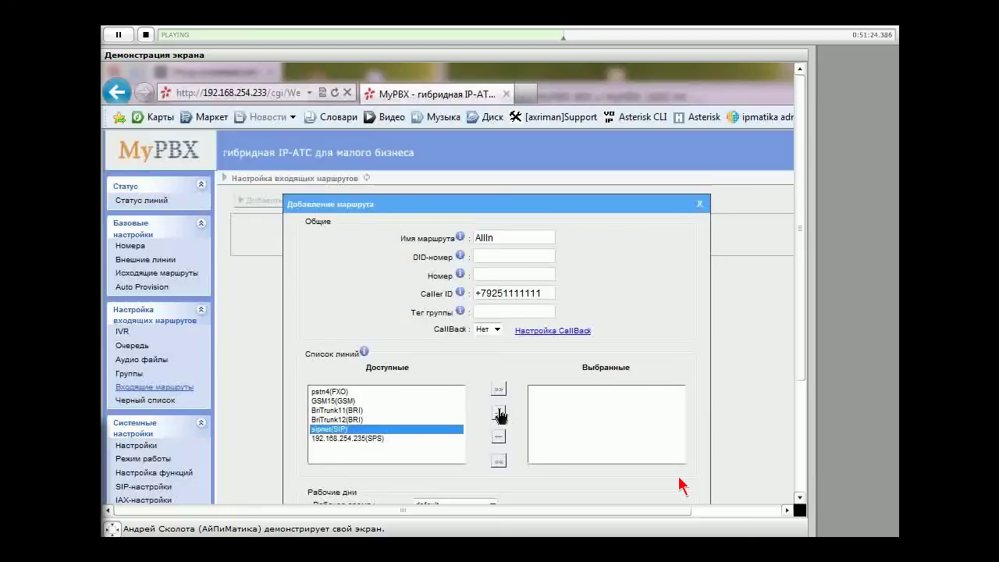
left_click(498, 413)
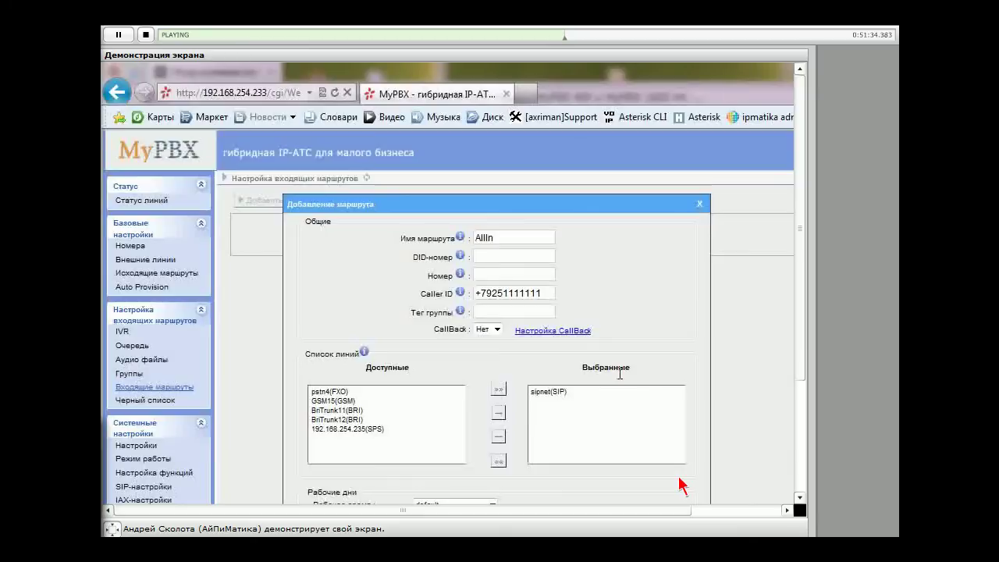
scroll(543, 326, "down", 2)
scroll(544, 326, "down", 2)
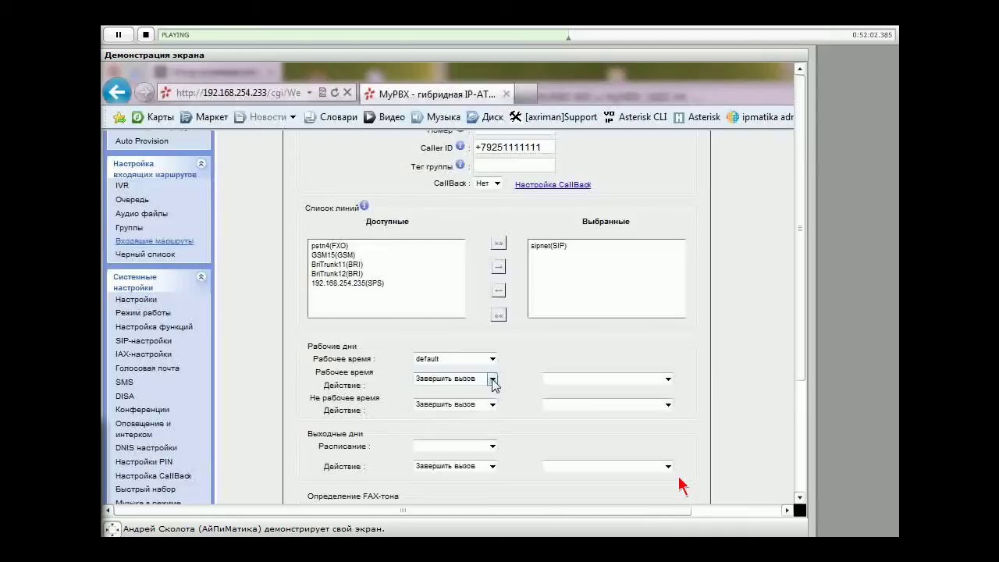
Set the Рабочее время action to IVR with destination 'IVR -- welcome'
left_click(493, 379)
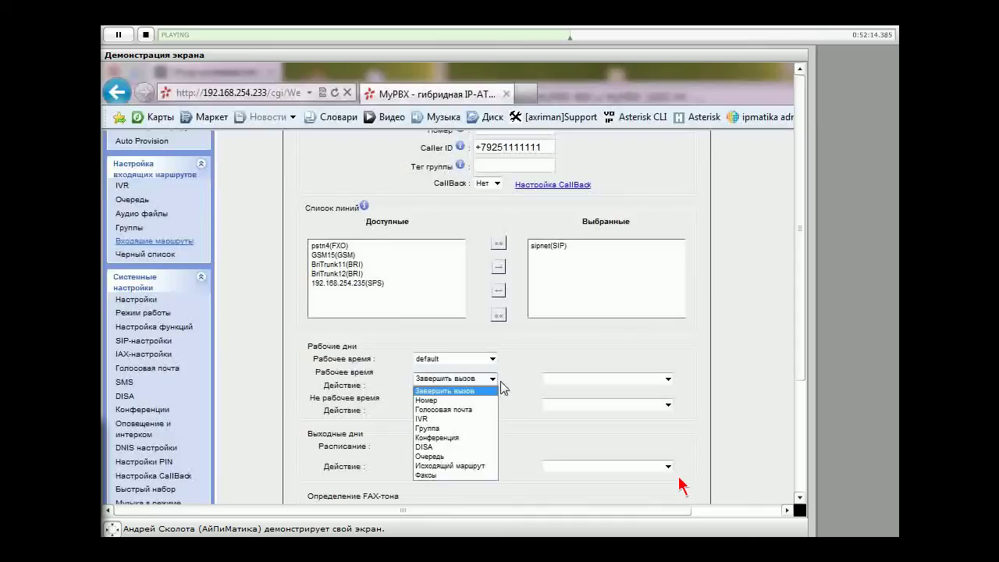
left_click(441, 408)
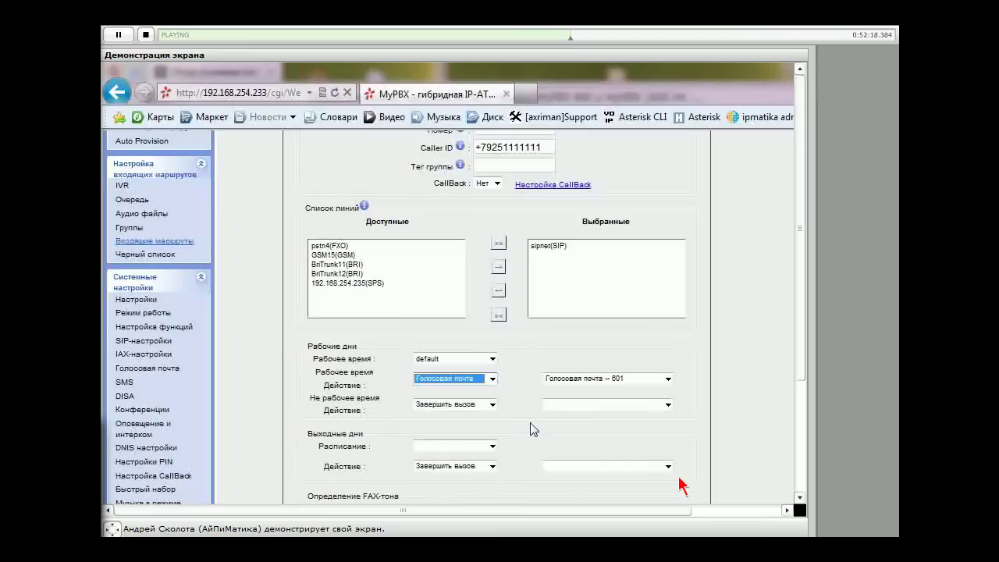
left_click(668, 380)
left_click(471, 379)
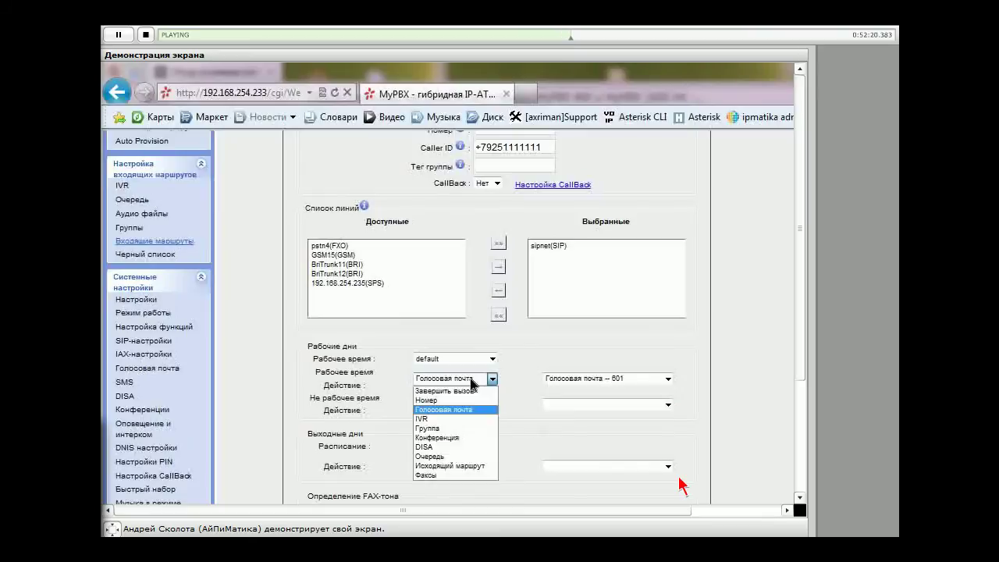
left_click(460, 457)
left_click(662, 380)
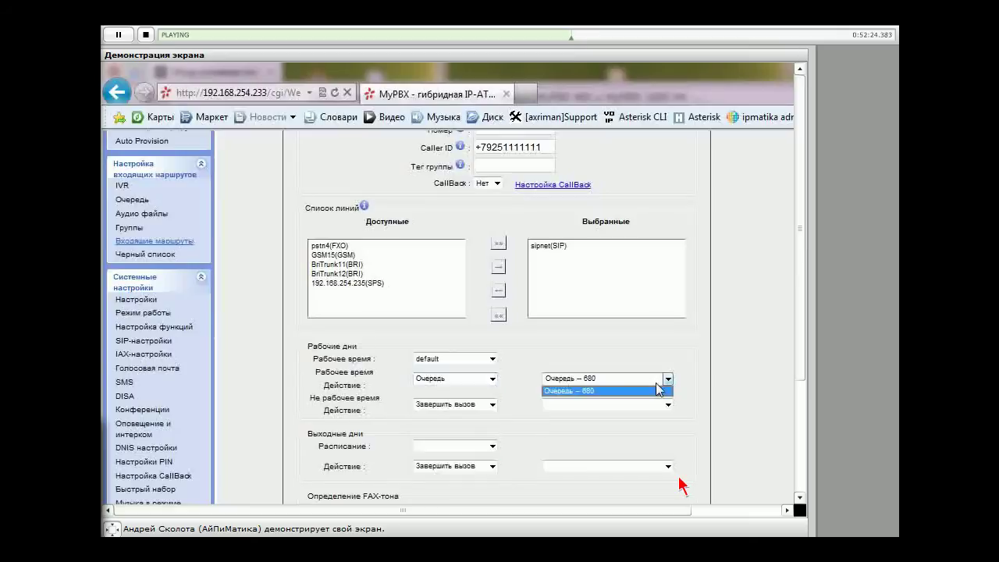
left_click(493, 380)
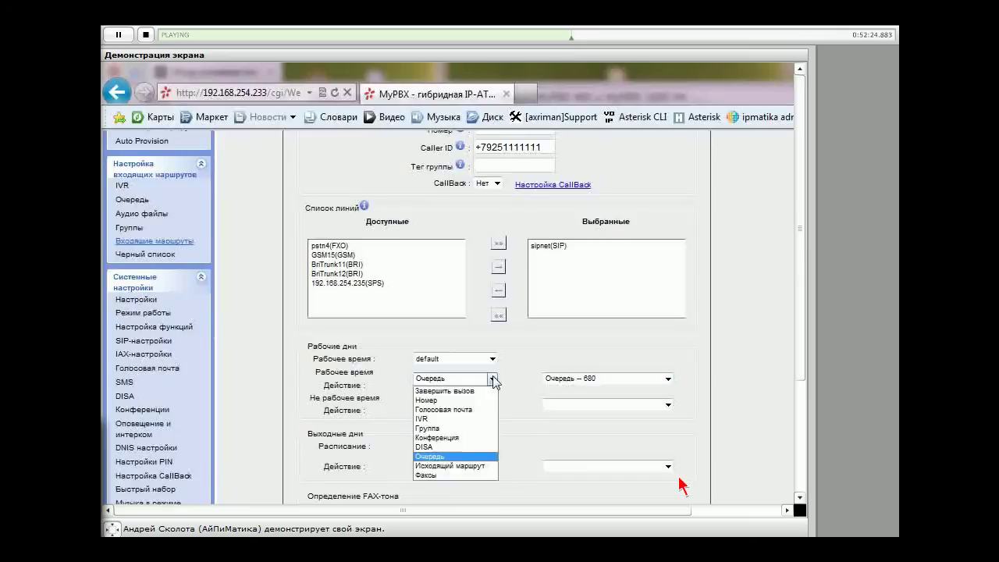
left_click(451, 418)
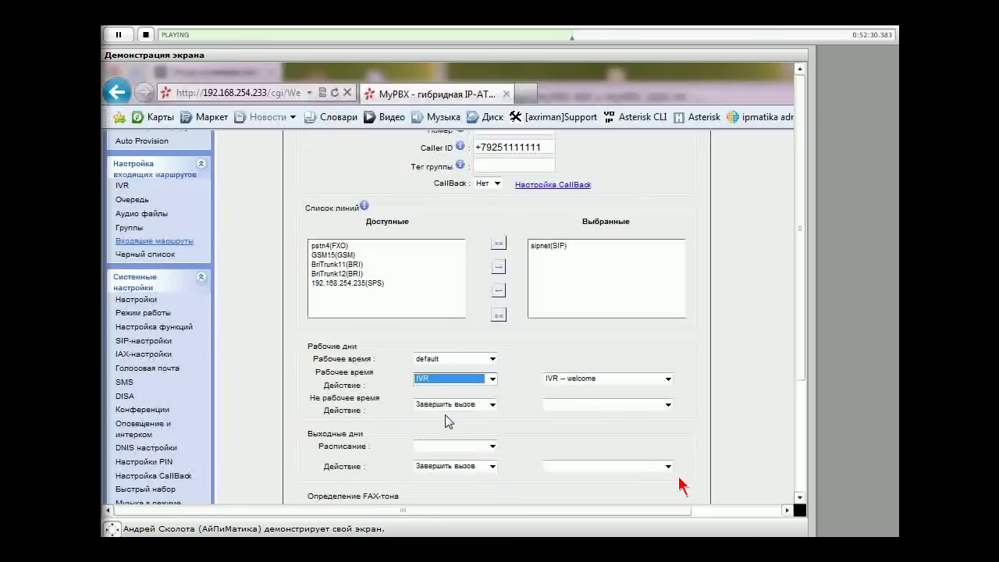
left_click(667, 379)
left_click(669, 381)
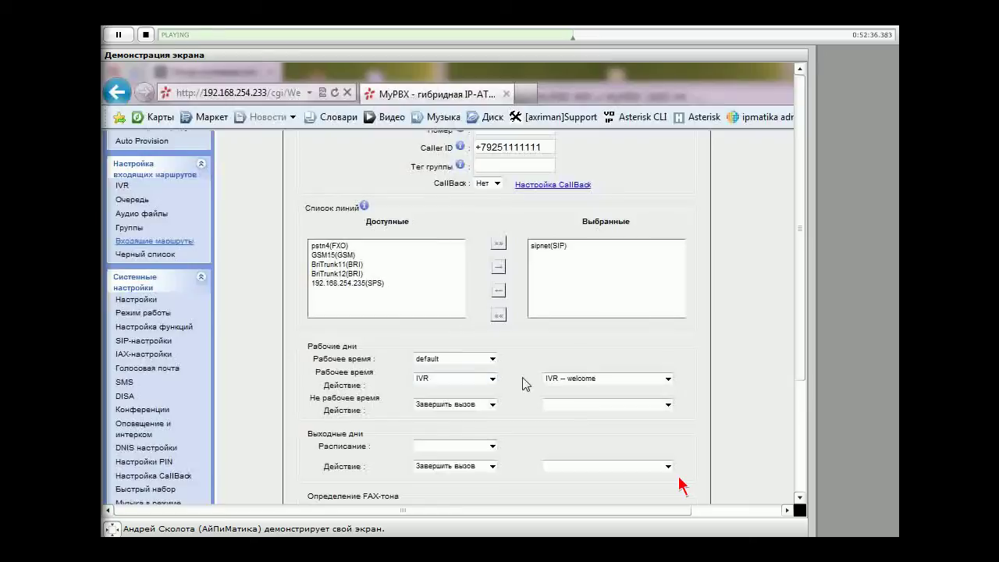
scroll(522, 377, "down", 1)
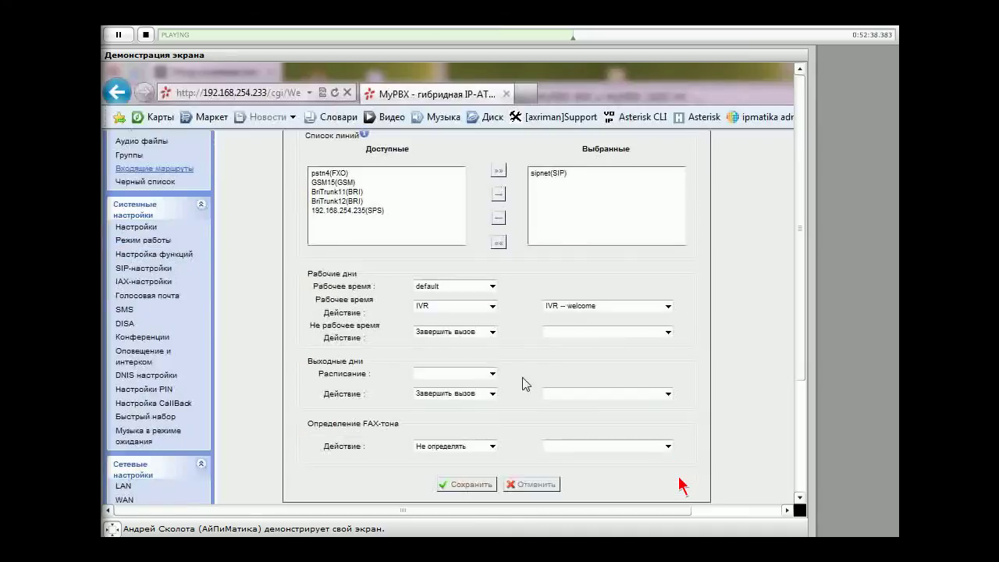
scroll(522, 377, "up", 3)
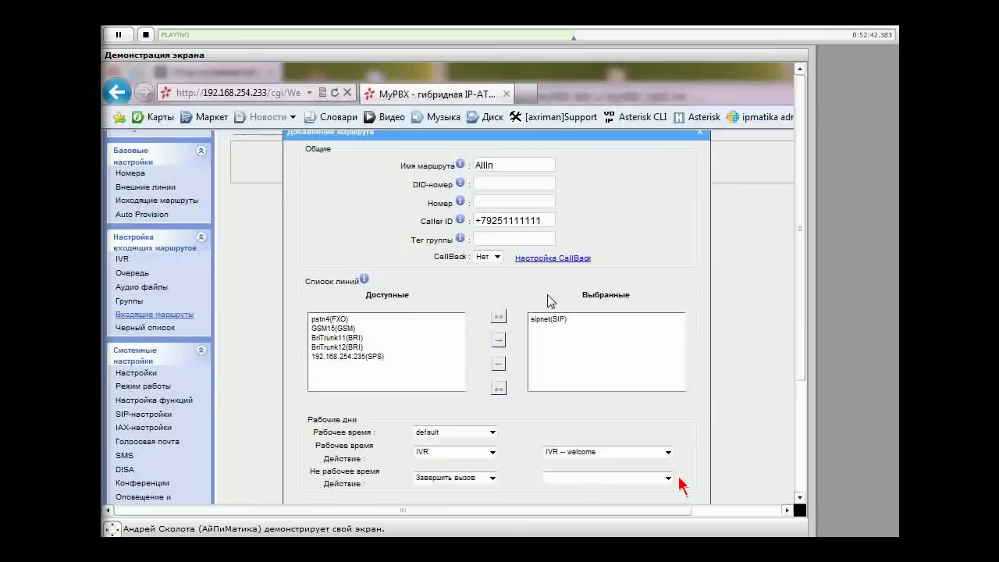
left_click(549, 319)
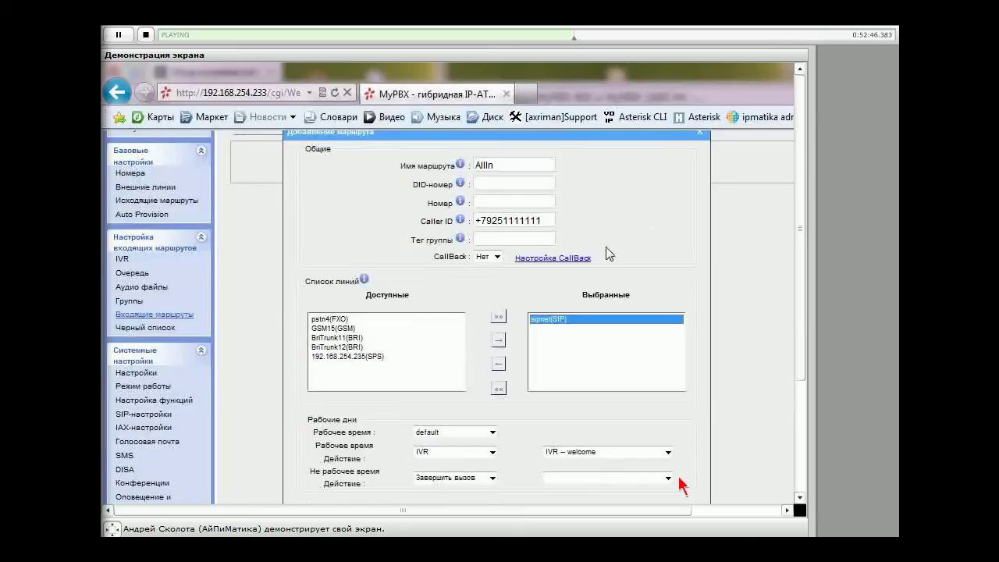
left_click(601, 452)
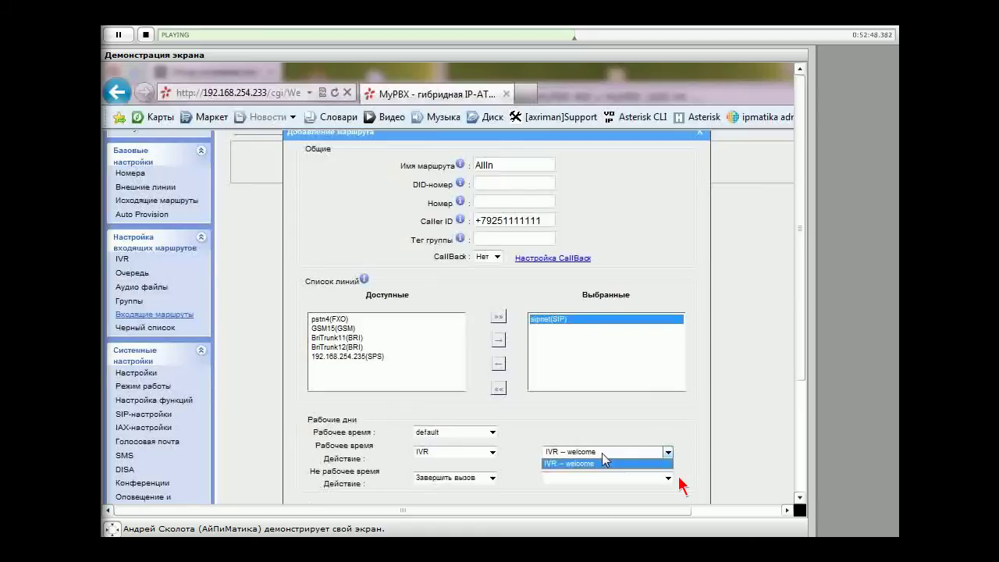
left_click(601, 454)
scroll(525, 444, "down", 3)
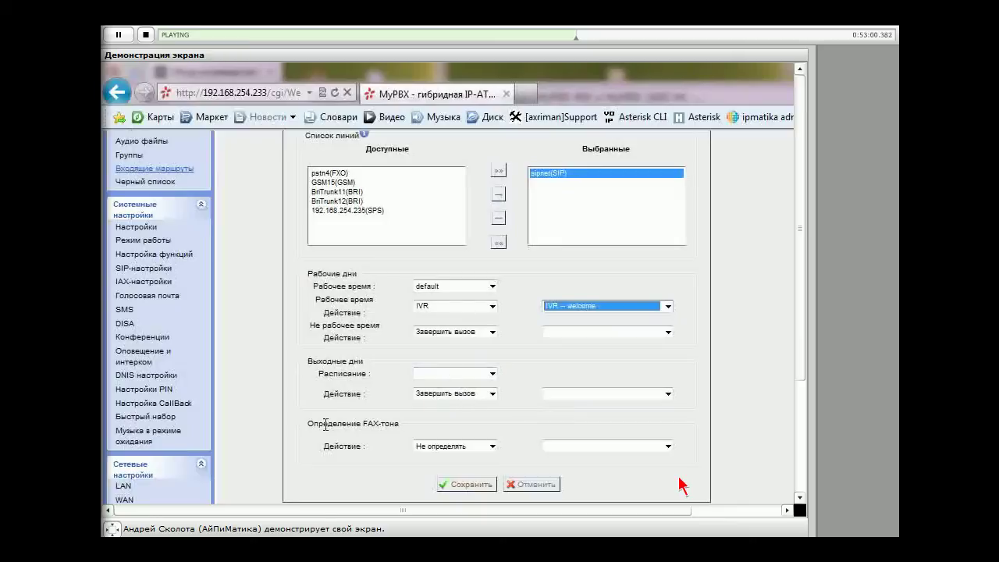
left_click_drag(326, 424, 386, 445)
left_click(385, 446)
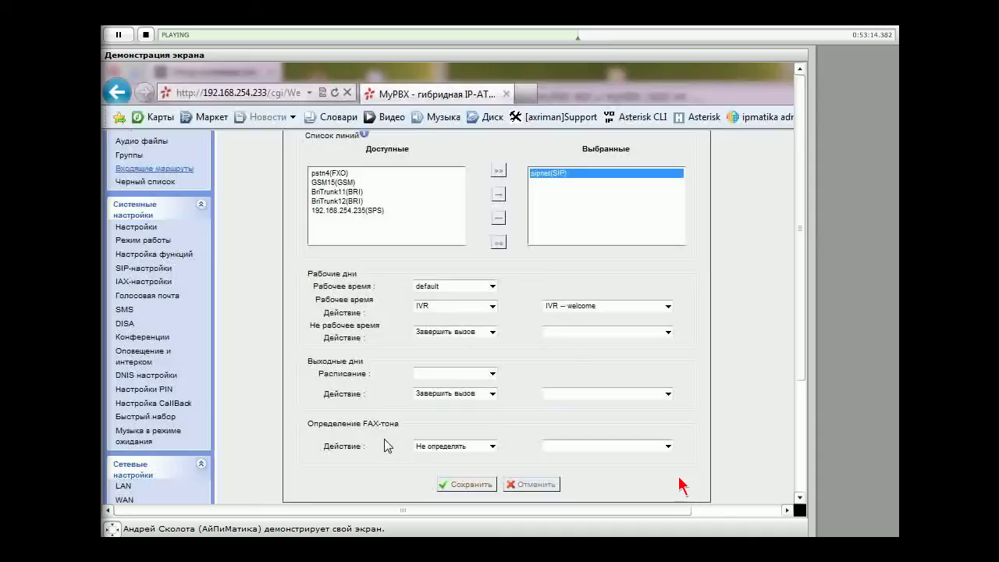
Set the Определение FAX-тона action to Факсы with destination 'Факсы -- 601'
left_click(468, 448)
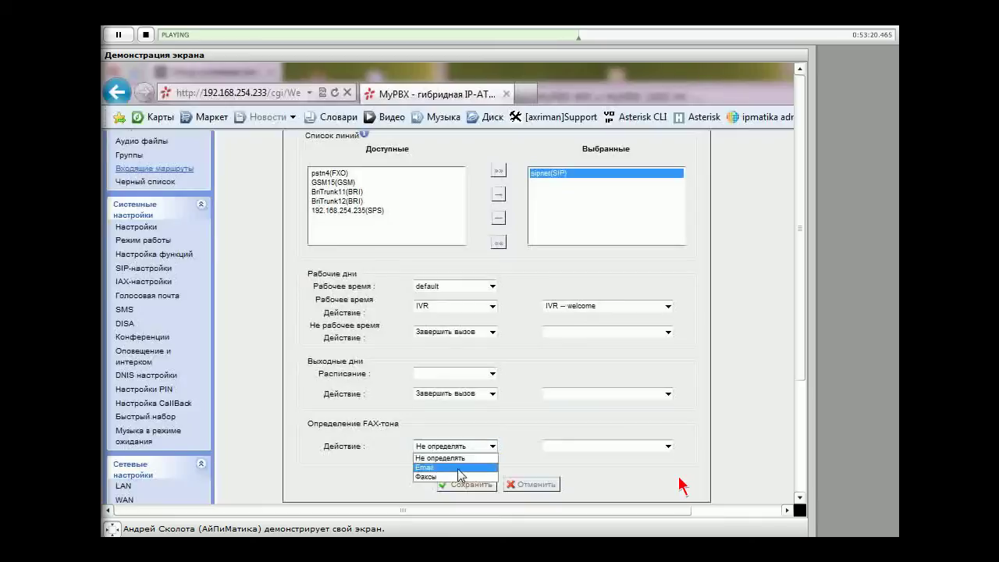
left_click(460, 468)
left_click(652, 450)
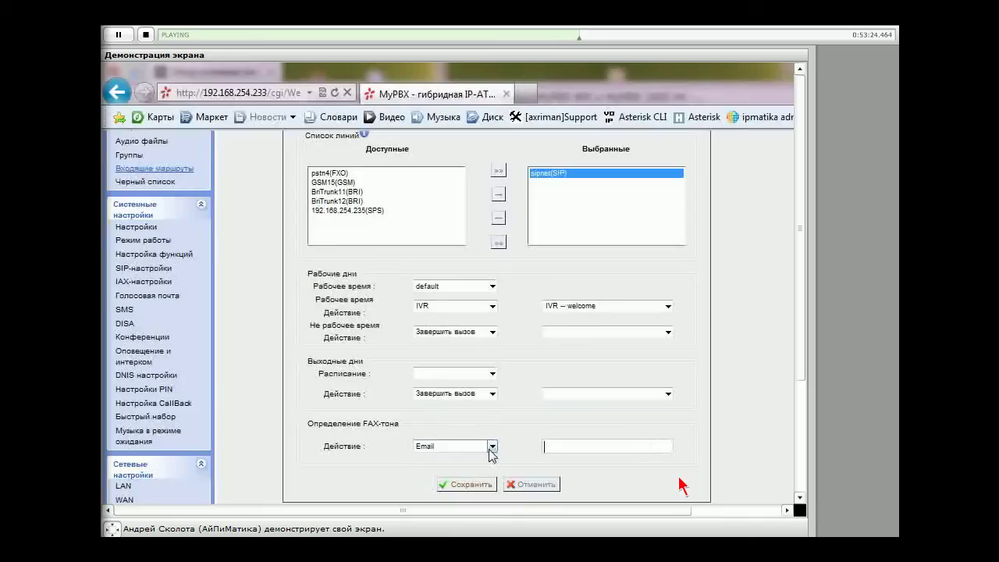
left_click(490, 449)
left_click(437, 474)
left_click(643, 446)
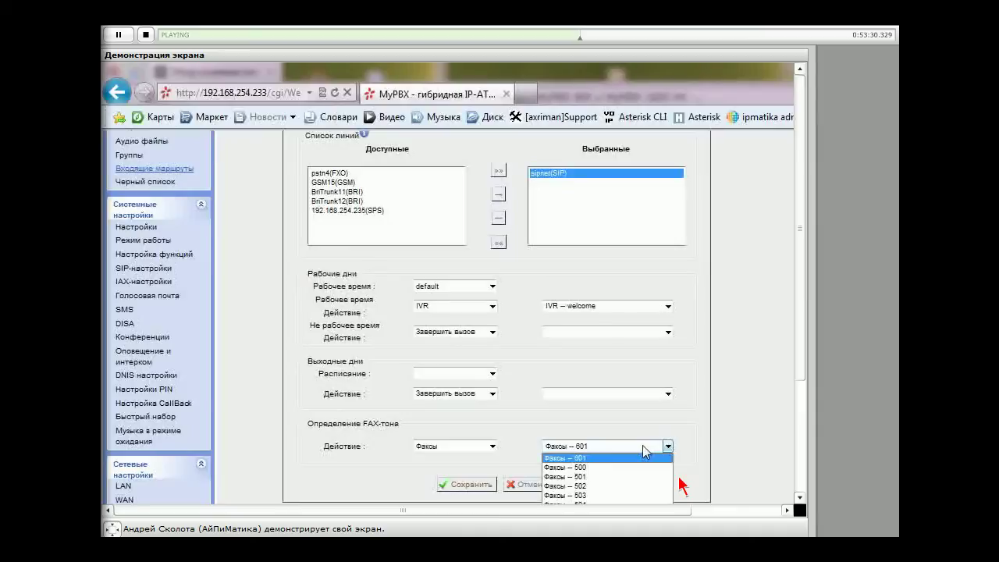
left_click(642, 445)
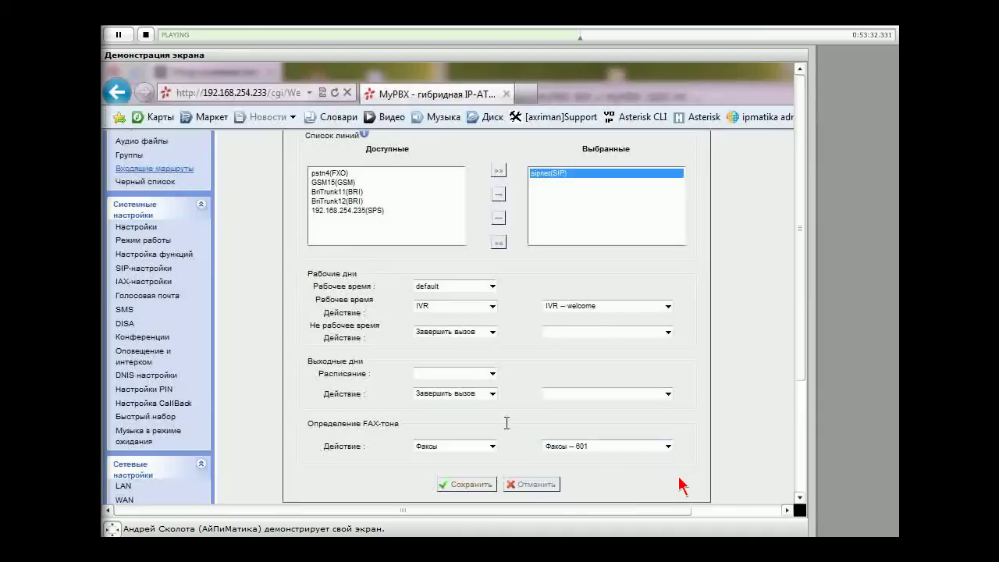
left_click(492, 448)
left_click(426, 467)
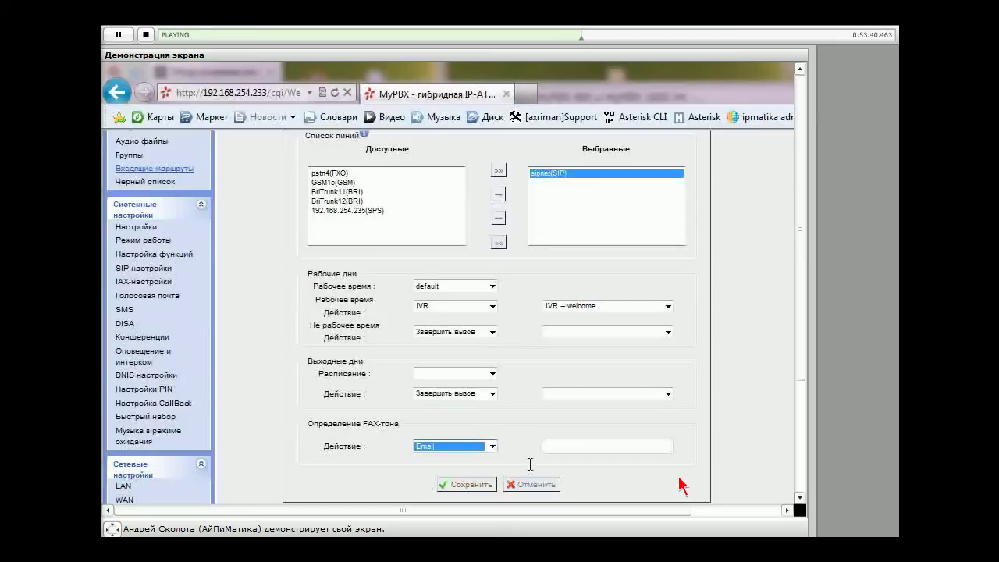
left_click(474, 462)
left_click(466, 472)
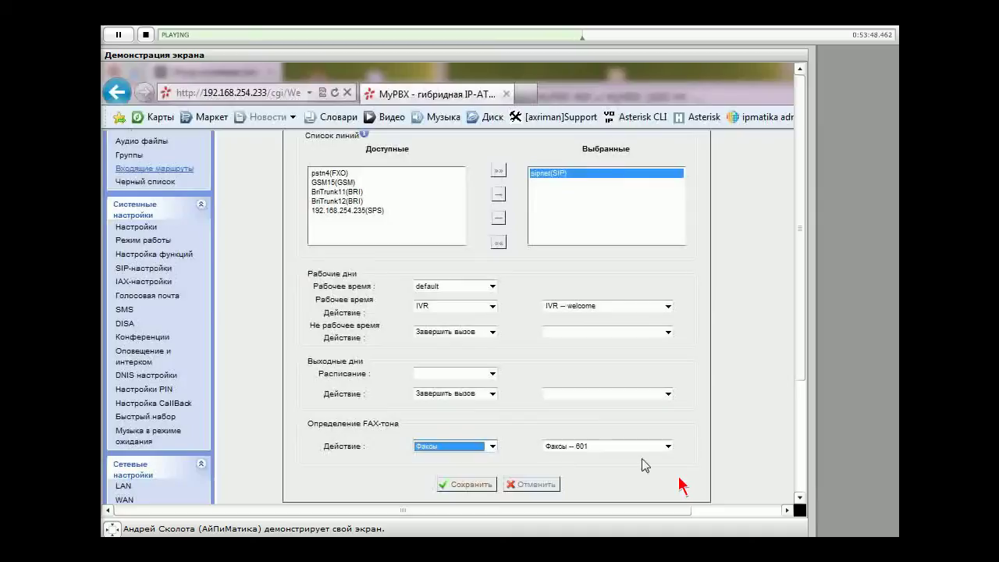
Save the AllIn incoming route with Сохранить
left_click(536, 485)
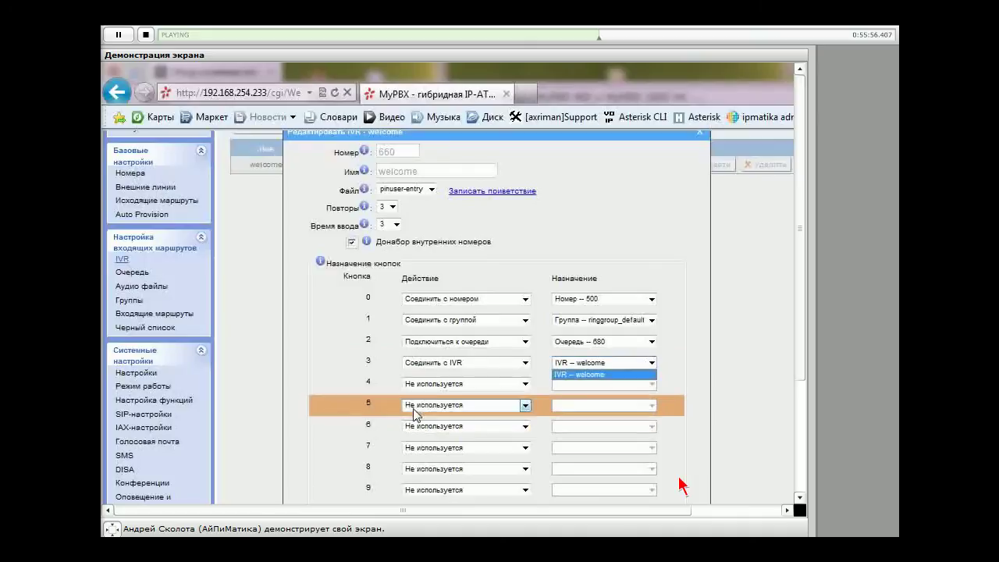
Keep IVR welcome on key 3 and show the Таймаут Действие choices
left_click(671, 355)
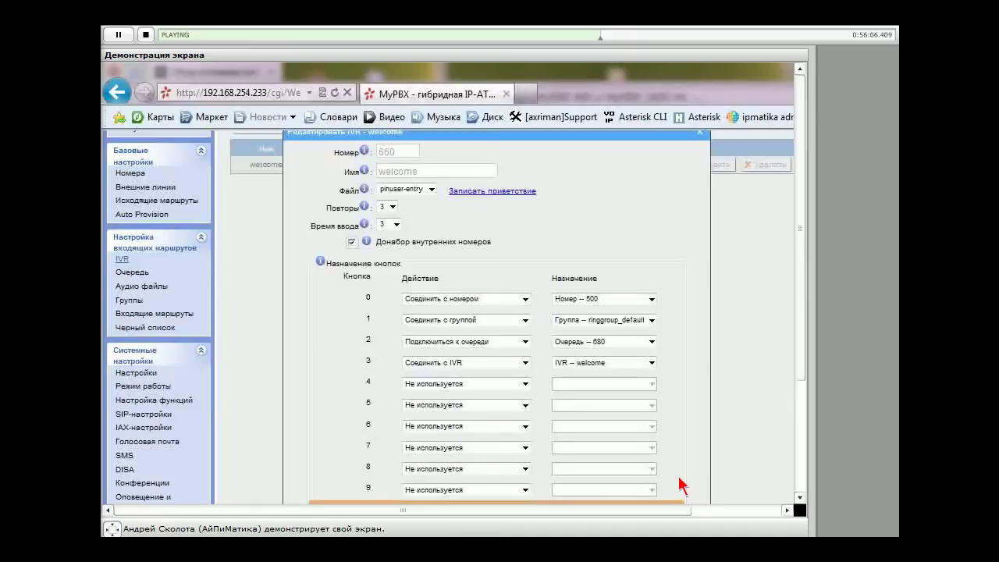
scroll(681, 485, "down", 2)
left_click(525, 480)
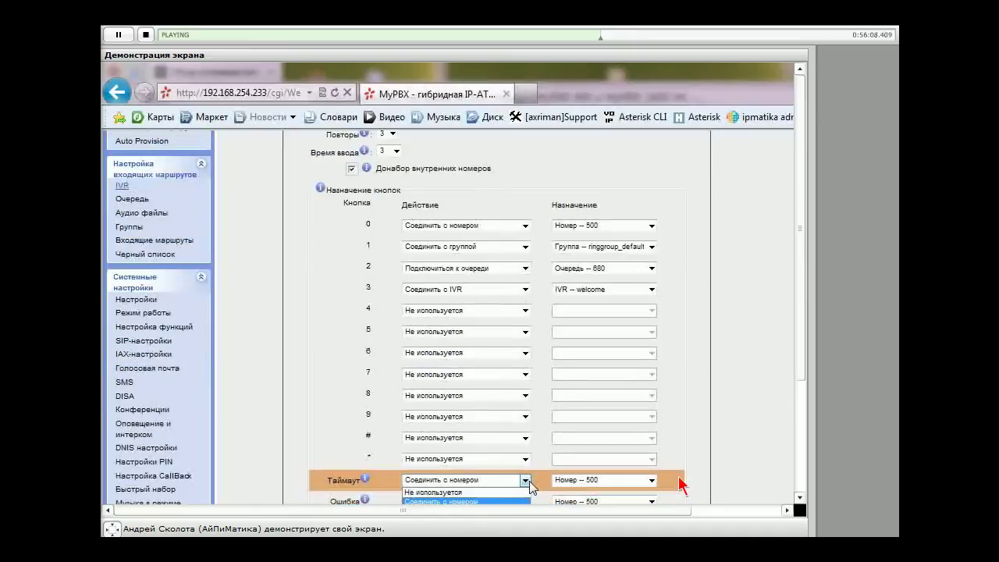
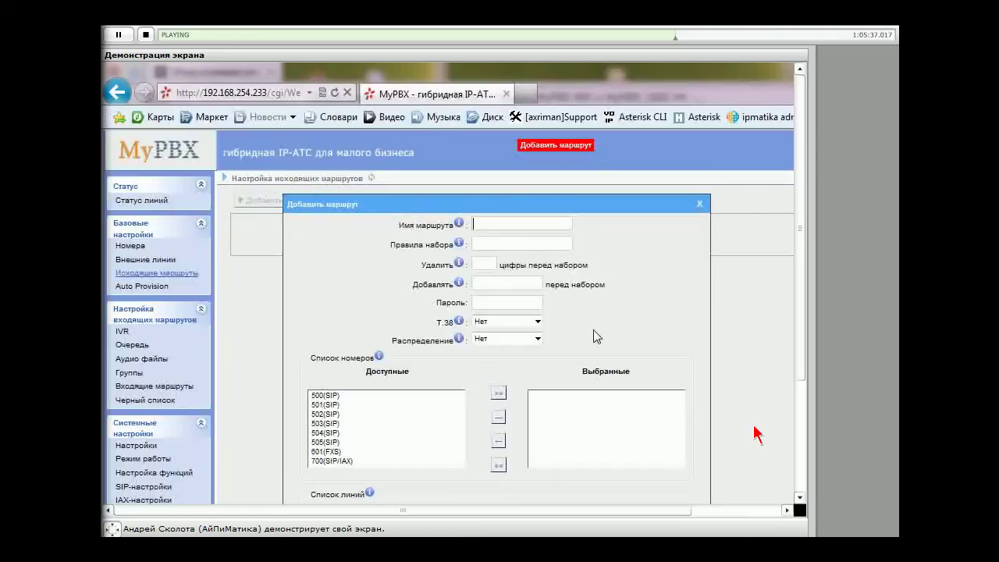
Name the new outgoing route 'name' and enter 8. as its dial rule
type("name")
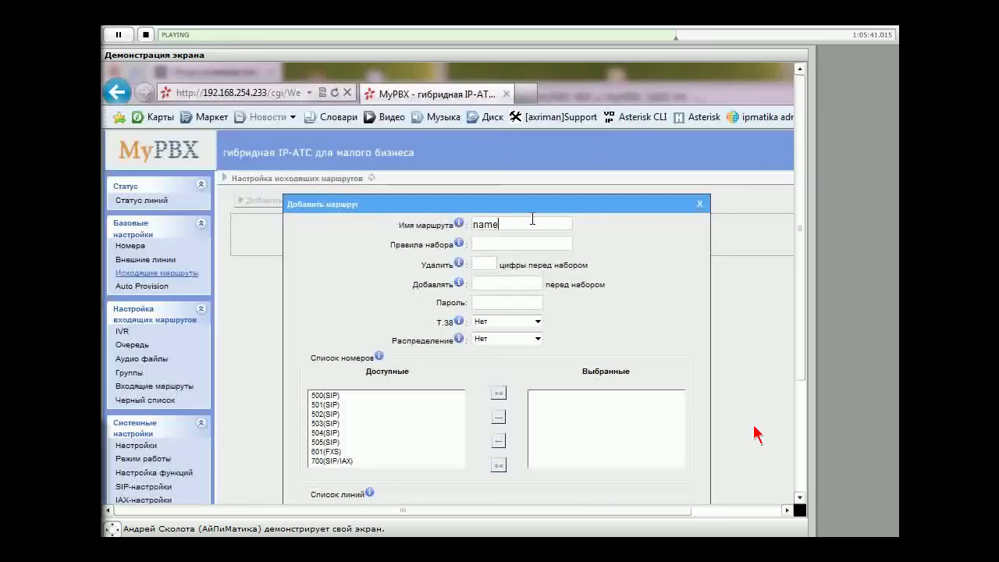
left_click(524, 242)
mouse_move(461, 245)
type("8.")
left_click_drag(511, 241, 448, 248)
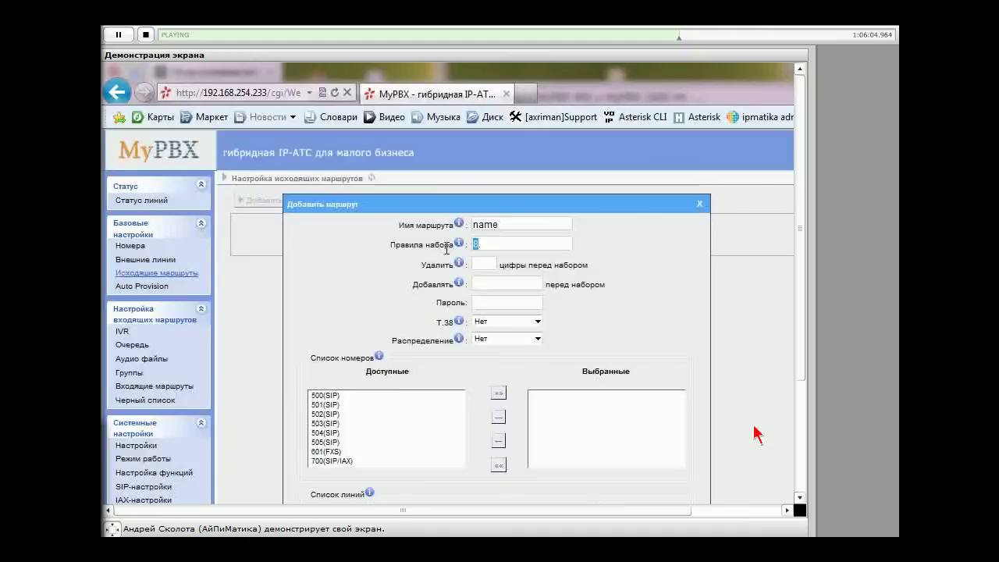
left_click(700, 261)
mouse_move(458, 265)
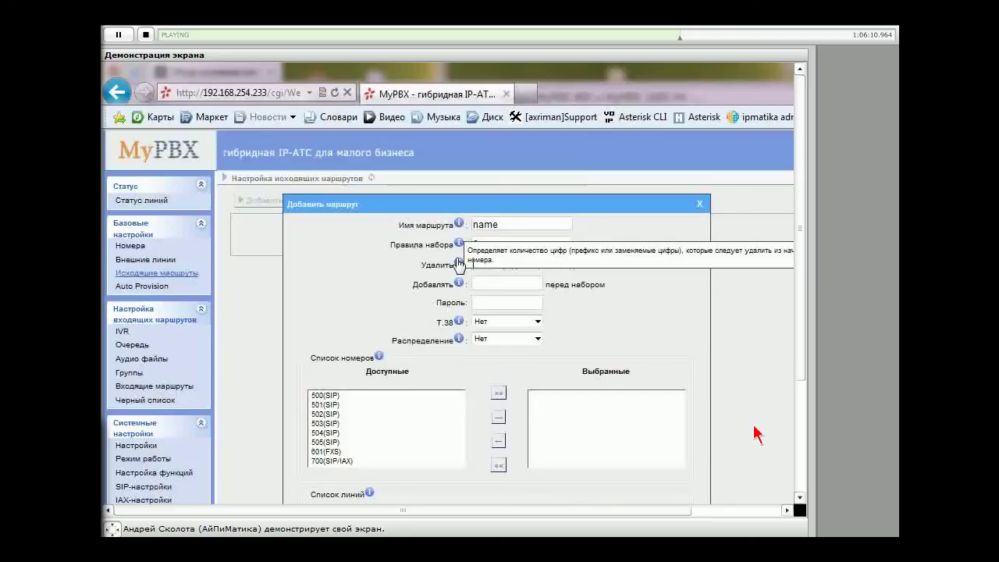
left_click(481, 263)
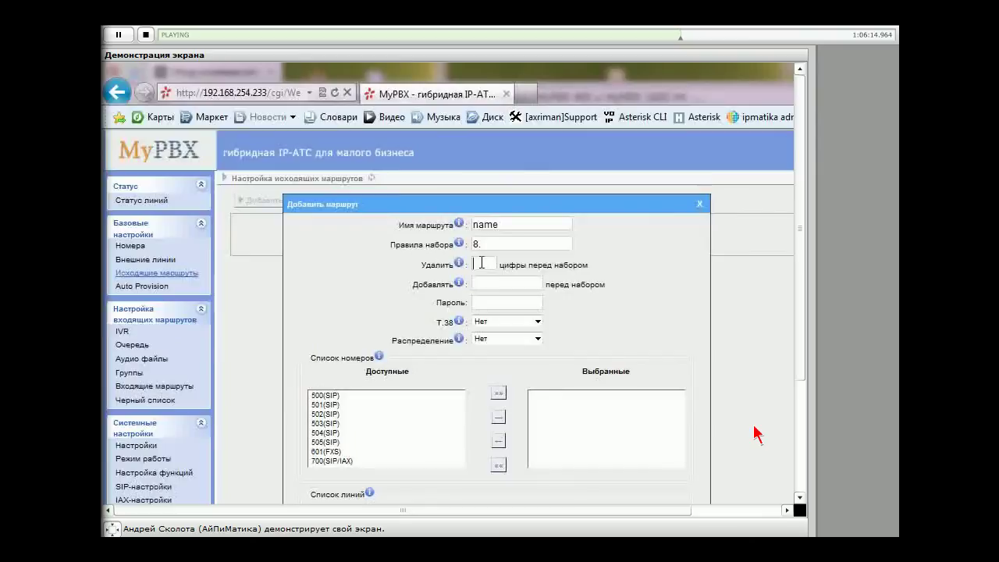
Set the route to strip 1 digit and prepend +7495, keeping the dial rule 8
type("1")
double_click(474, 244)
left_click(493, 283)
type("495")
type("+7")
left_click(478, 243)
type(".")
left_click(488, 307)
scroll(714, 322, "down", 2)
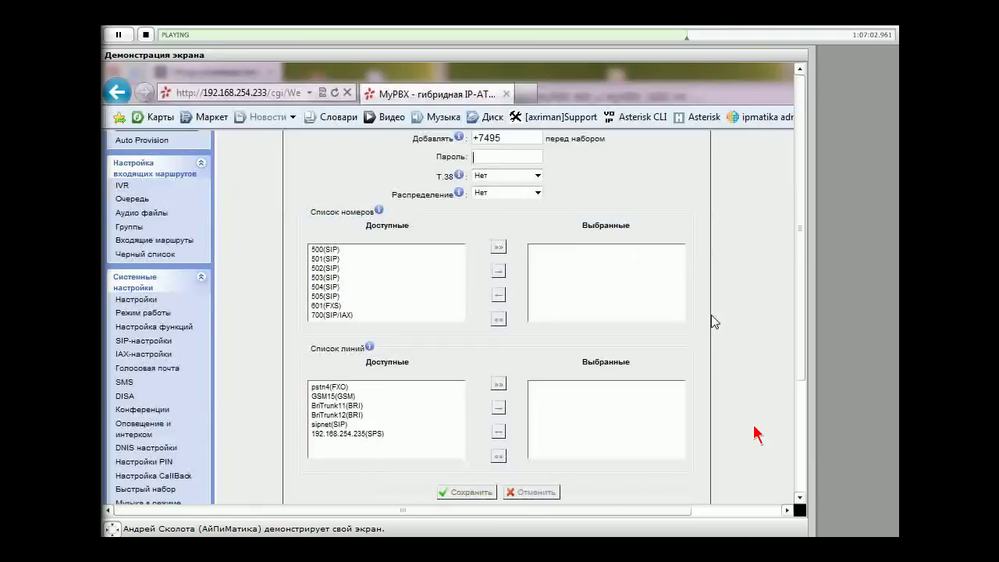
scroll(714, 321, "up", 2)
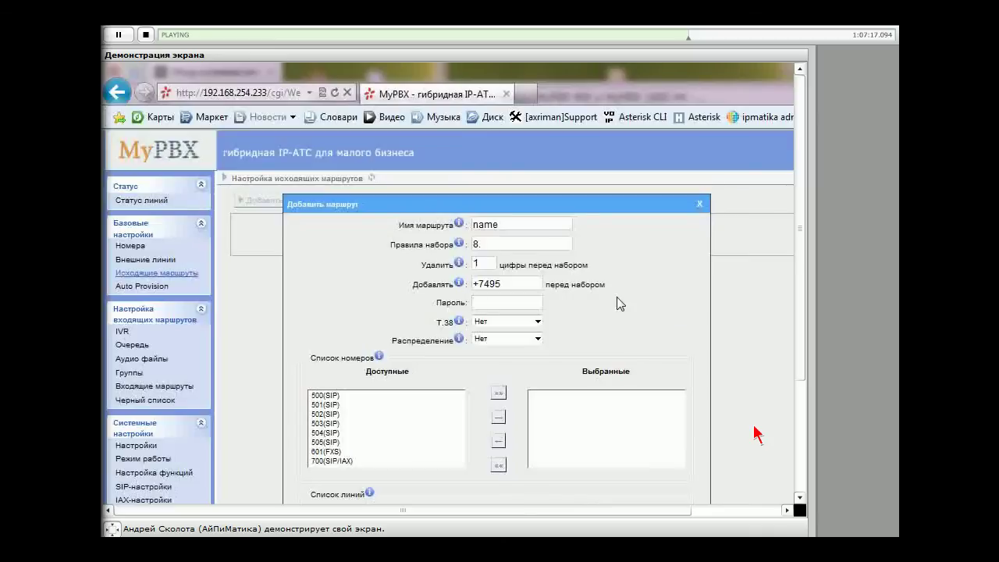
Set T.38 to Да and leave Распределение at Нет for the route
scroll(572, 248, "down", 2)
scroll(573, 254, "up", 1)
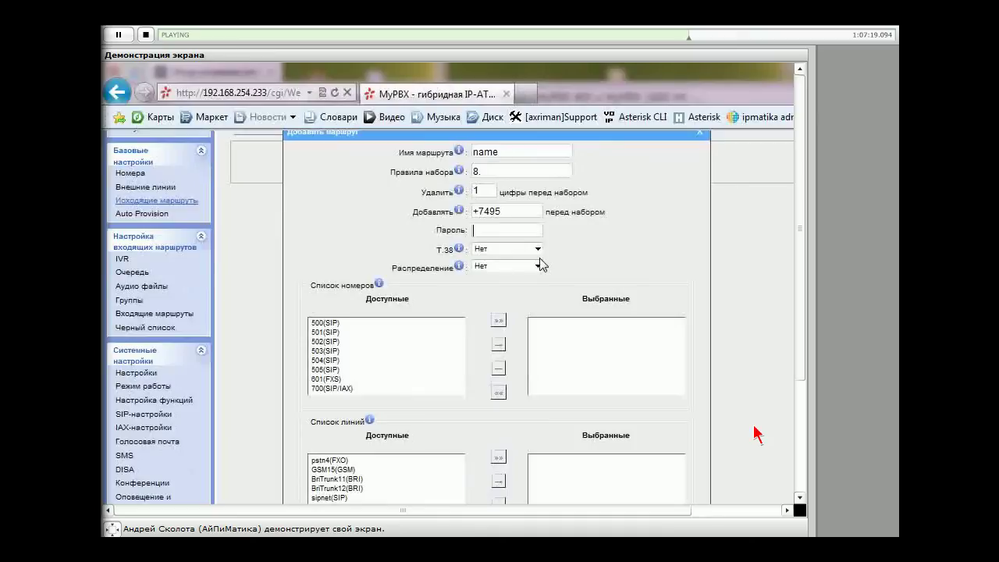
left_click(538, 249)
left_click(538, 266)
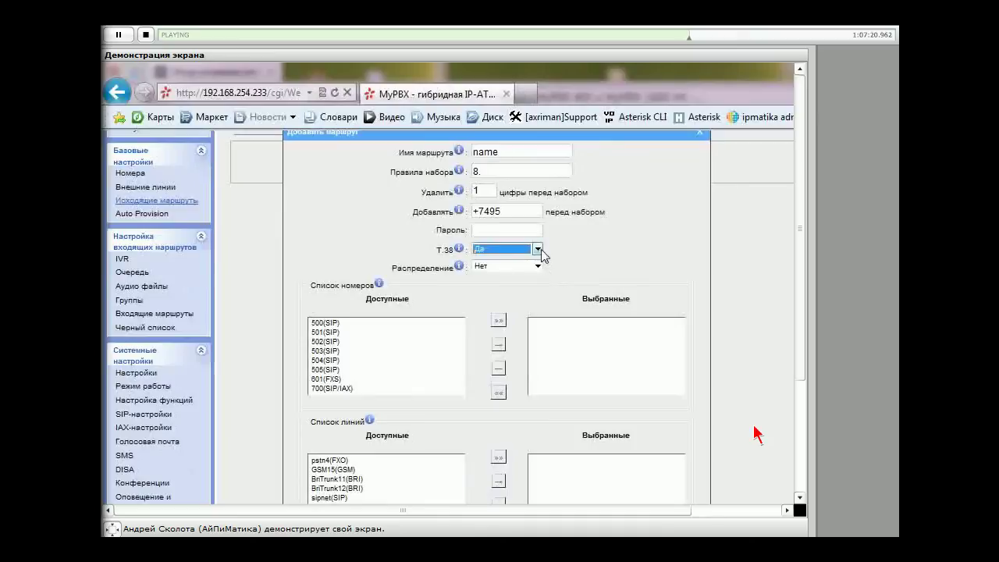
left_click(486, 265)
left_click(496, 265)
key("Up")
left_click(615, 265)
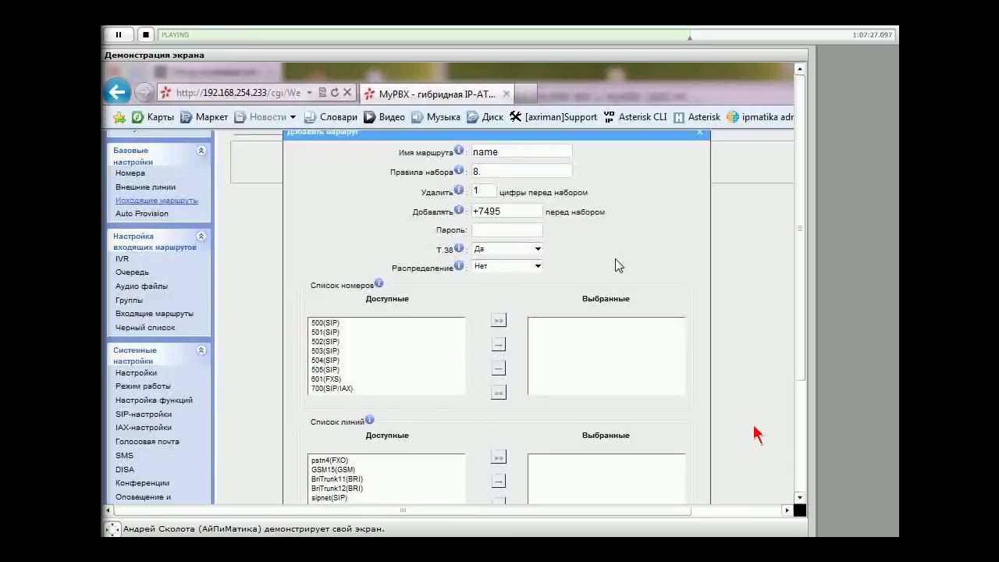
left_click(522, 268)
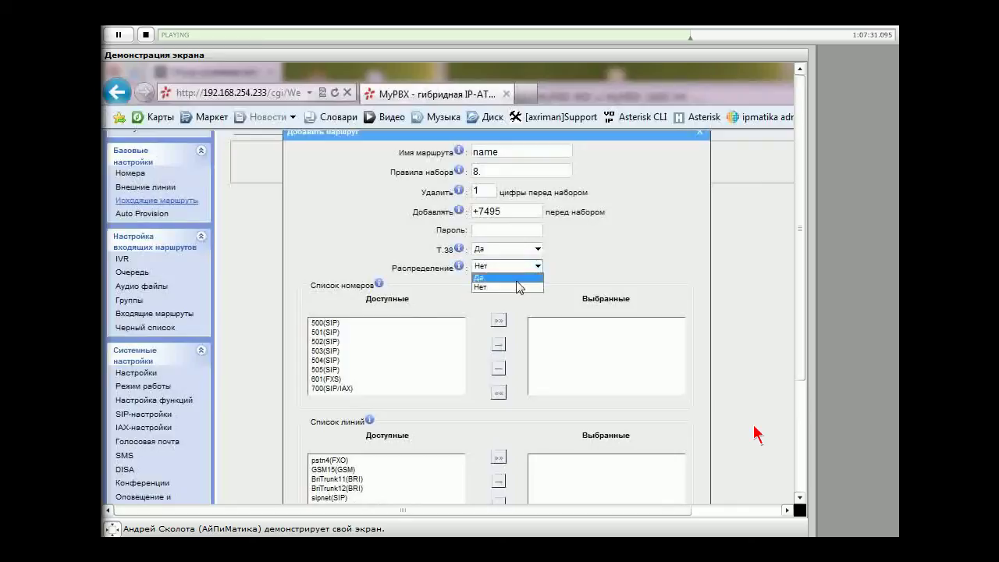
left_click(517, 278)
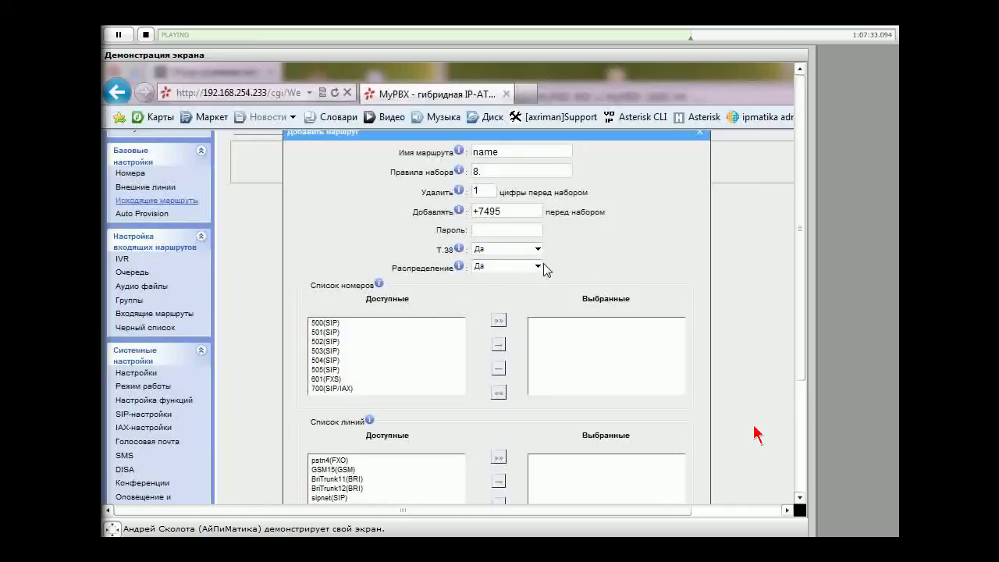
key("Down")
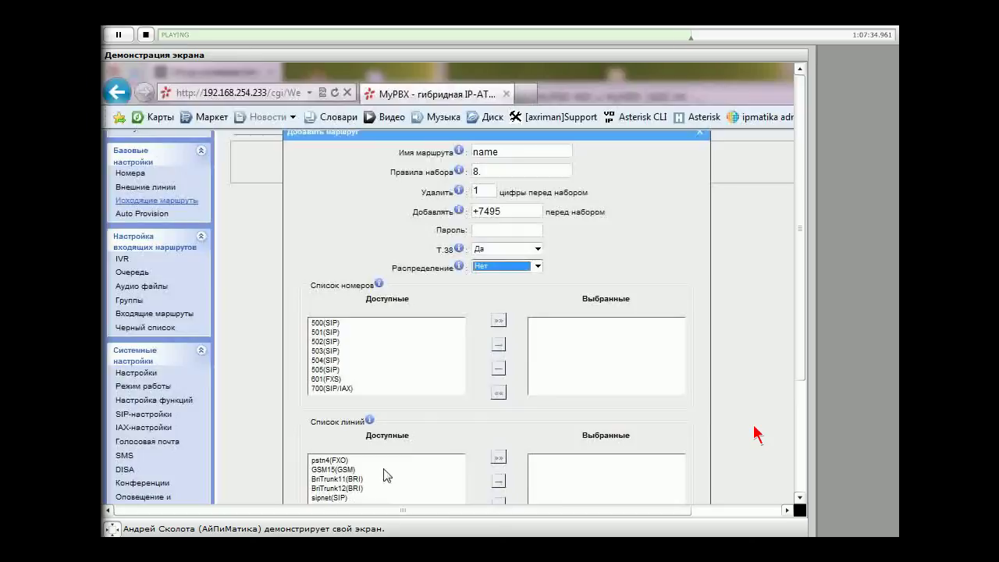
Move BriTrunk11(BRI) and BriTrunk12(BRI) from Доступные into the Выбранные lines list
left_click(350, 480)
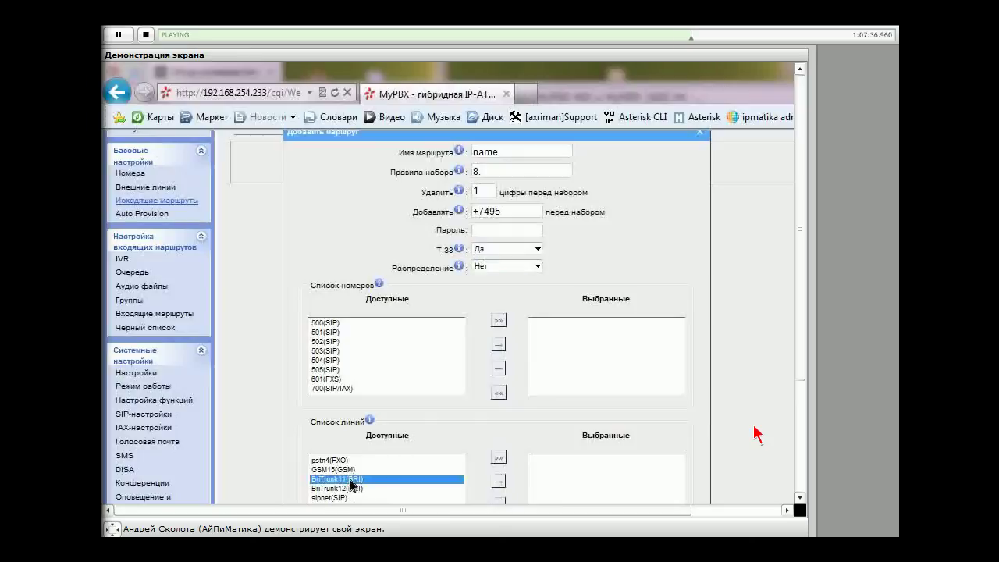
left_click_drag(349, 481, 612, 485)
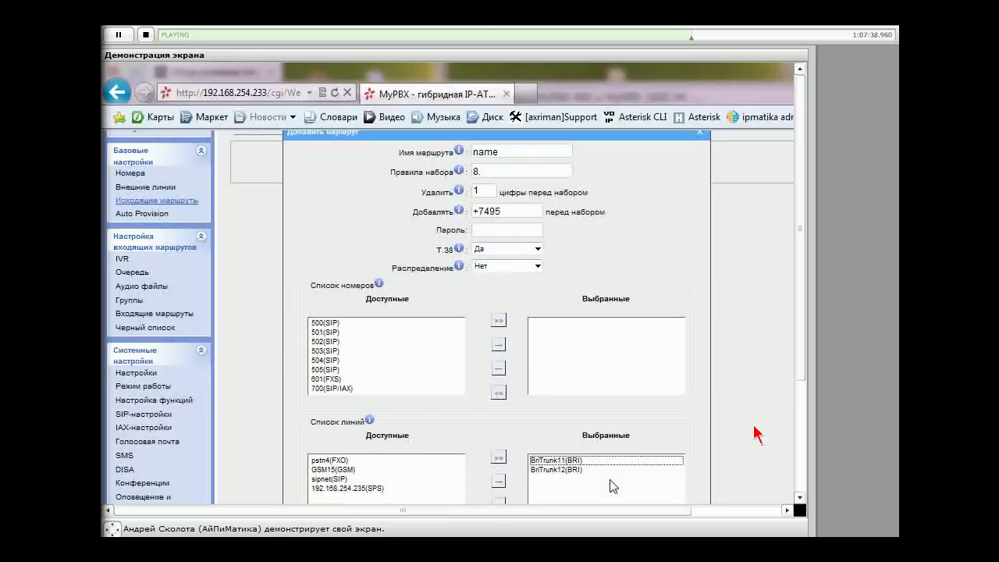
left_click(560, 470)
key("Up")
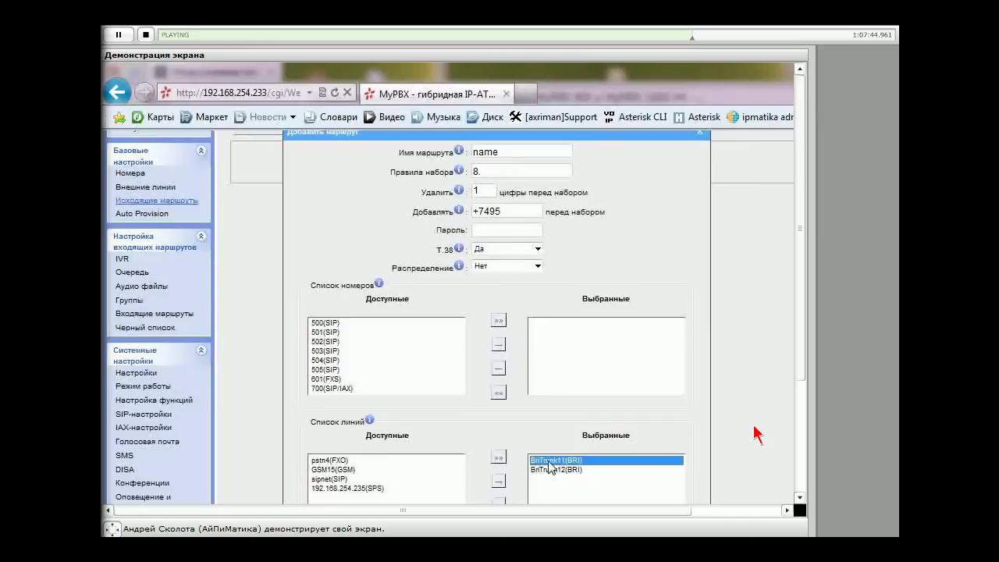
left_click(556, 469)
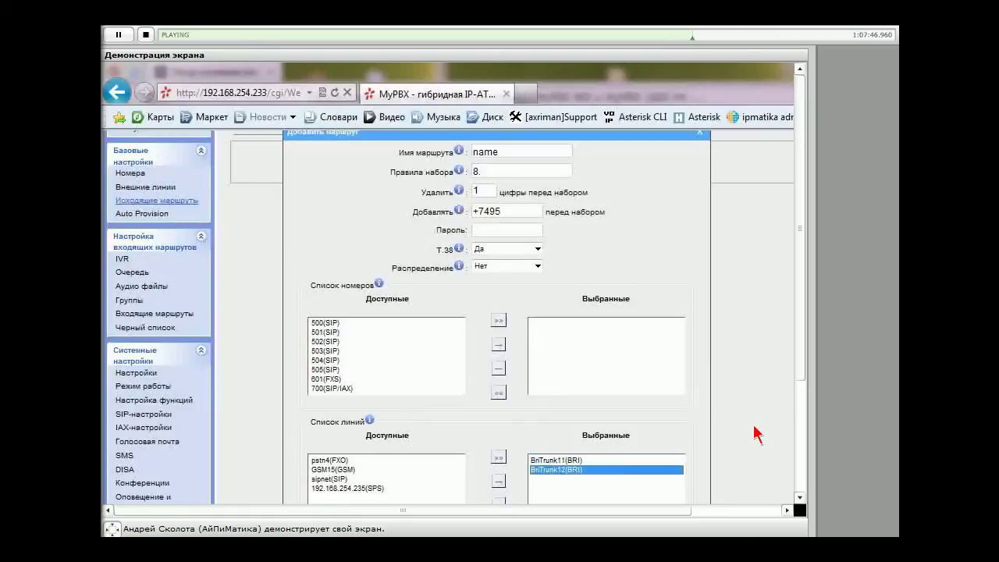
left_click(581, 460)
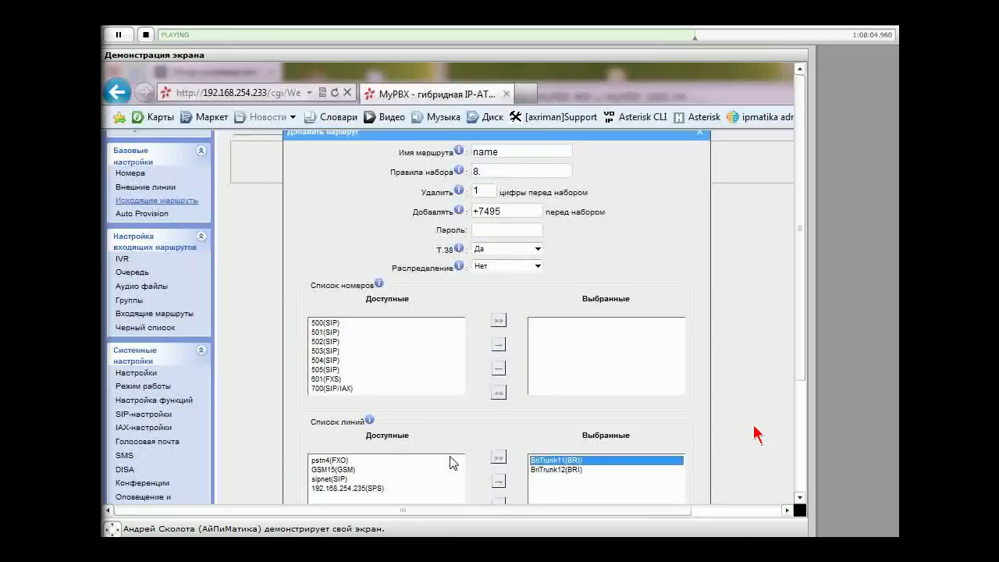
Move the extensions into the chosen numbers list, then return them all to available
scroll(452, 462, "up", 2)
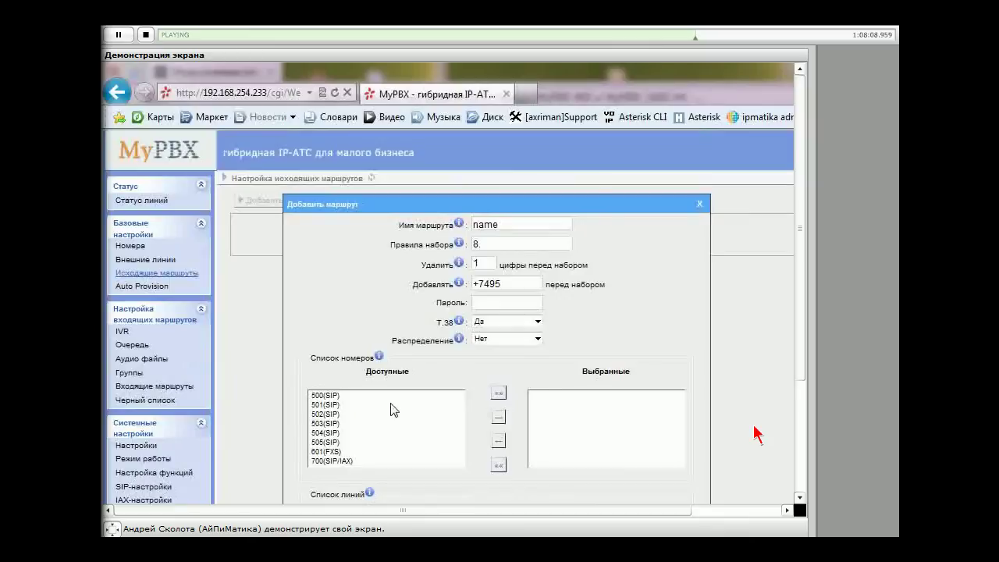
scroll(393, 409, "down", 4)
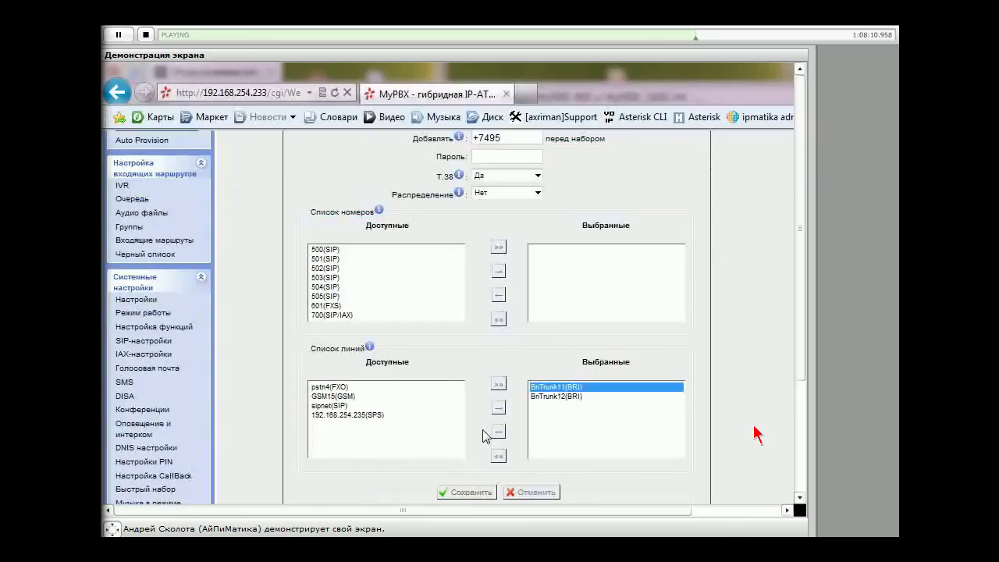
scroll(484, 434, "up", 2)
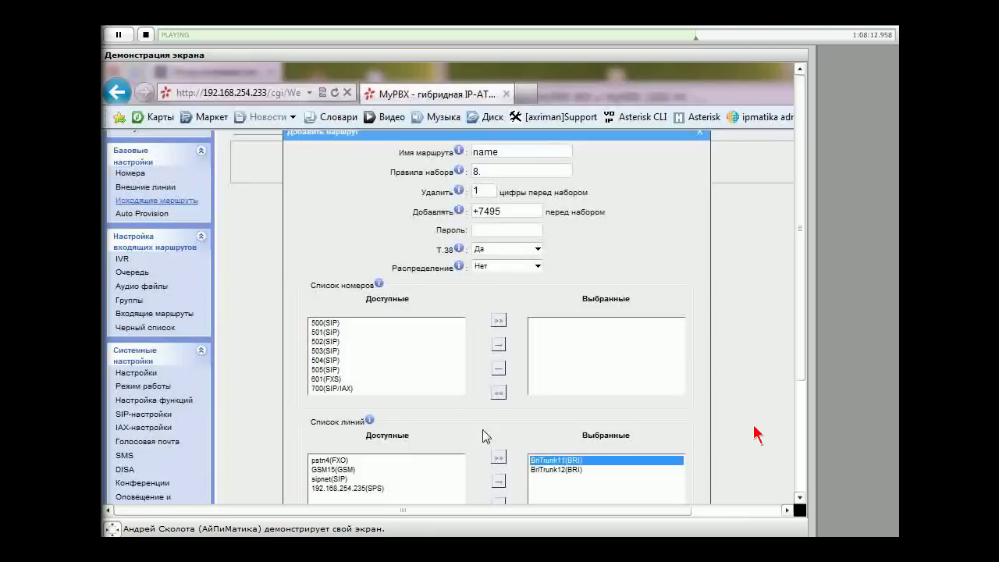
left_click(336, 322)
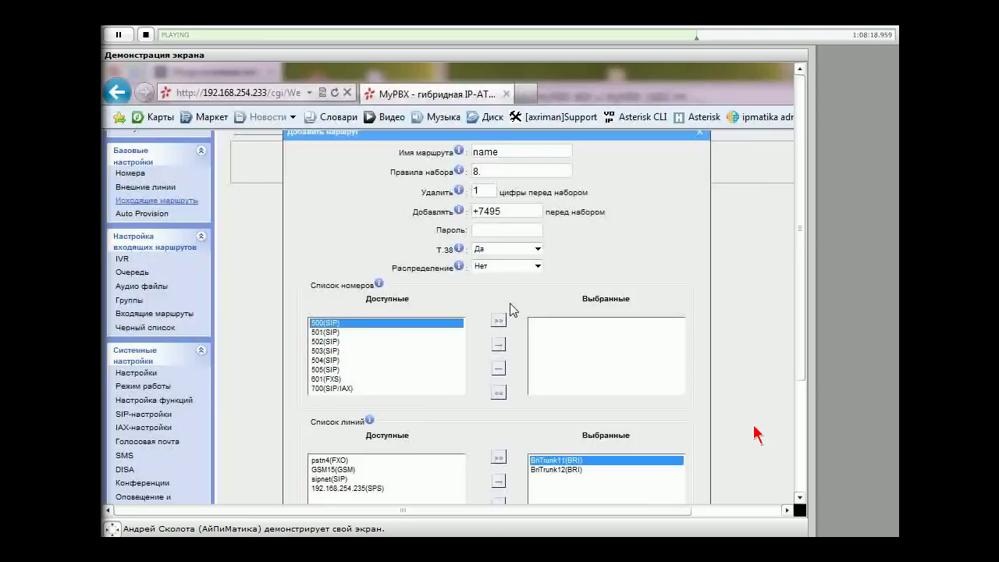
left_click(338, 361, "shift")
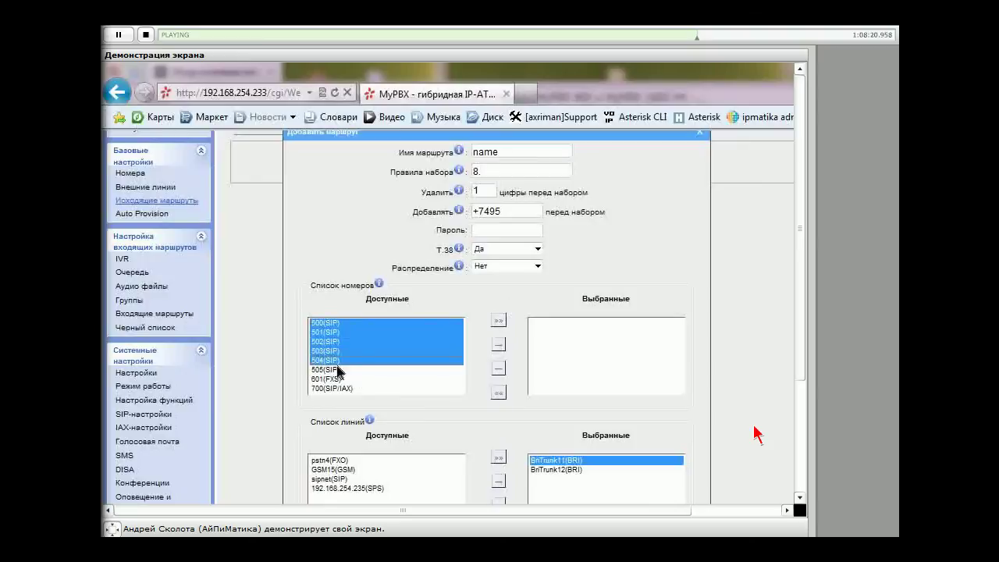
left_click(497, 320)
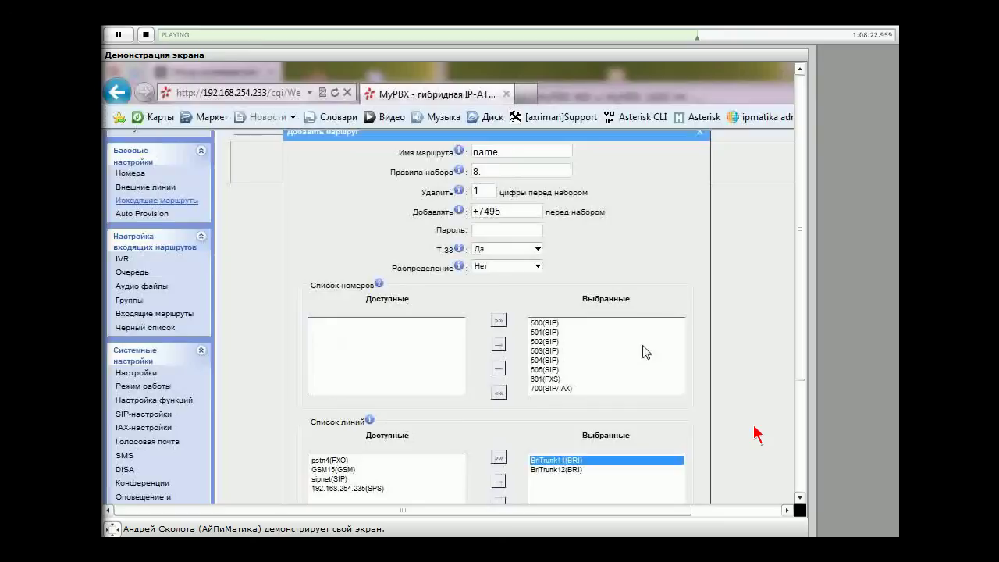
left_click(593, 351)
left_click(552, 388, "shift")
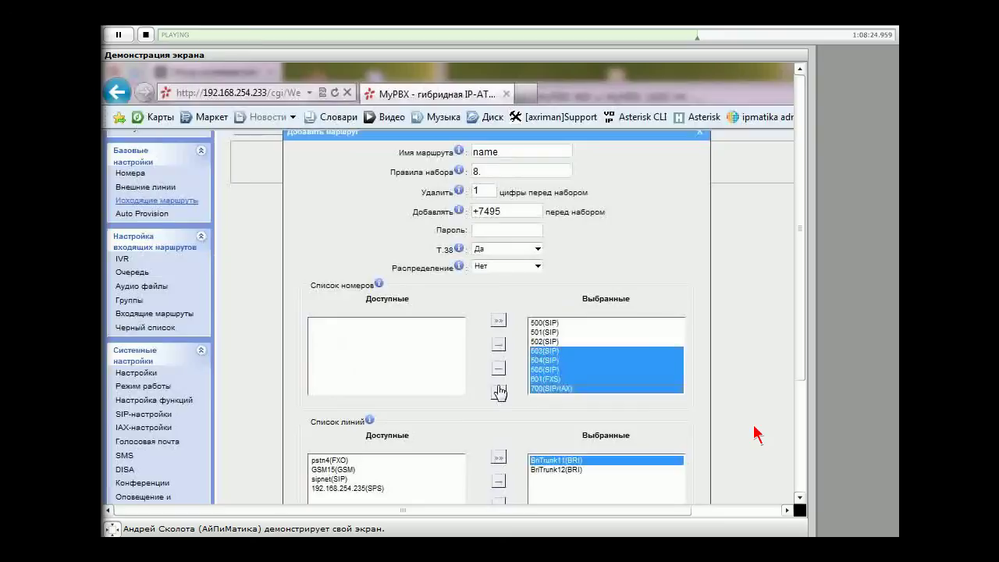
left_click(498, 391)
Assign only extensions 500(SIP) and 503(SIP) to the route and review the form
left_click(340, 351)
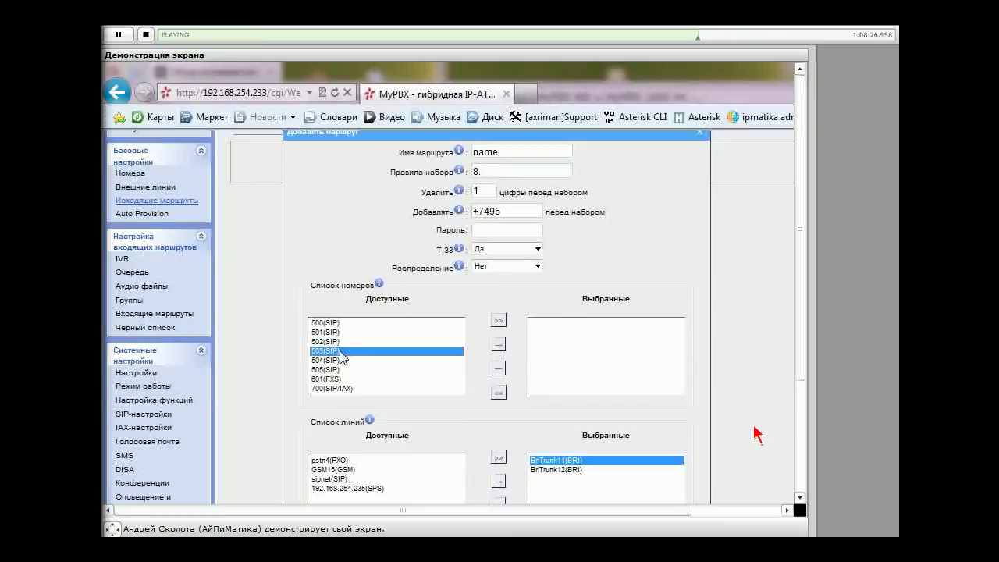
left_click(326, 322, "shift")
left_click(333, 352)
left_click(330, 323, "ctrl")
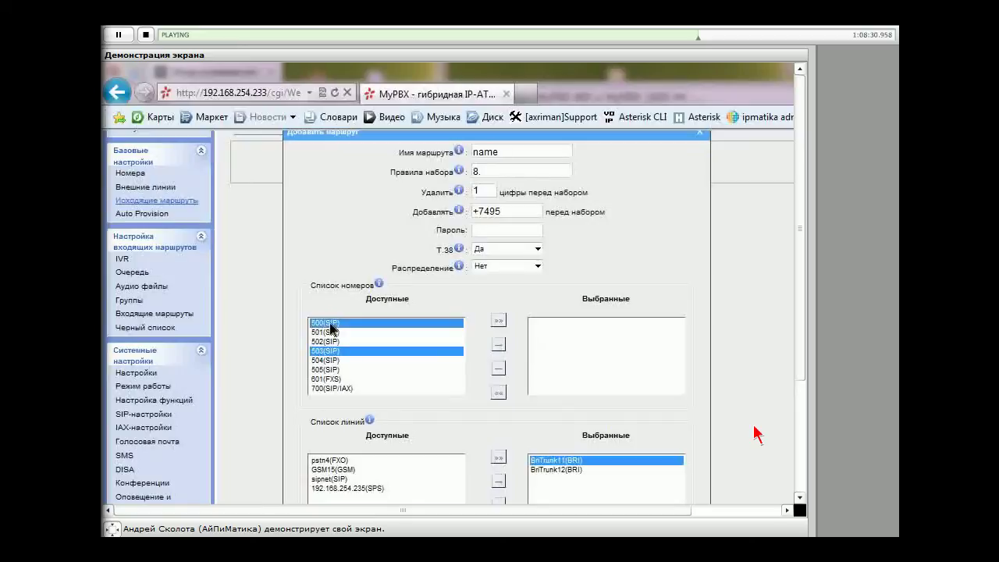
left_click(499, 343)
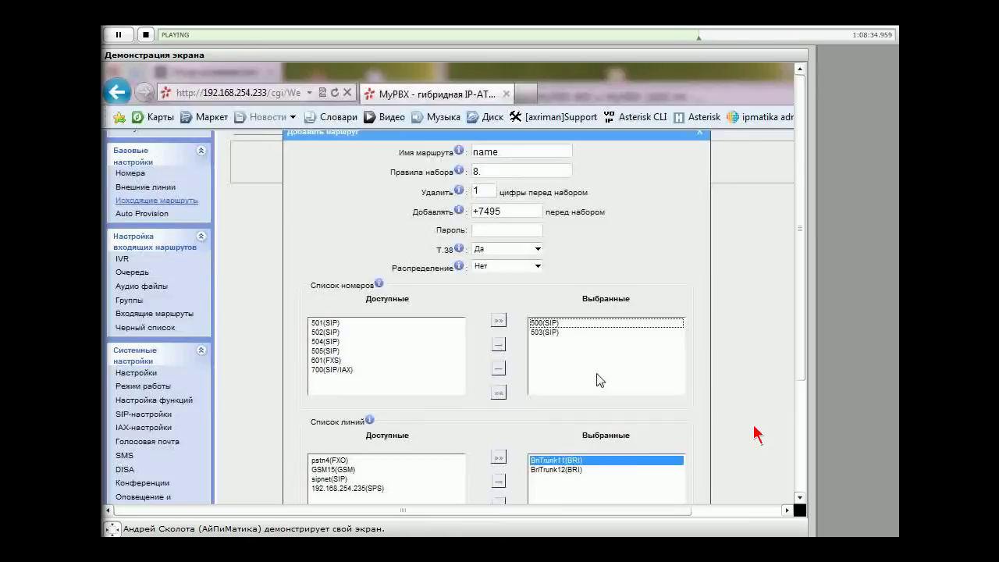
scroll(596, 380, "up", 2)
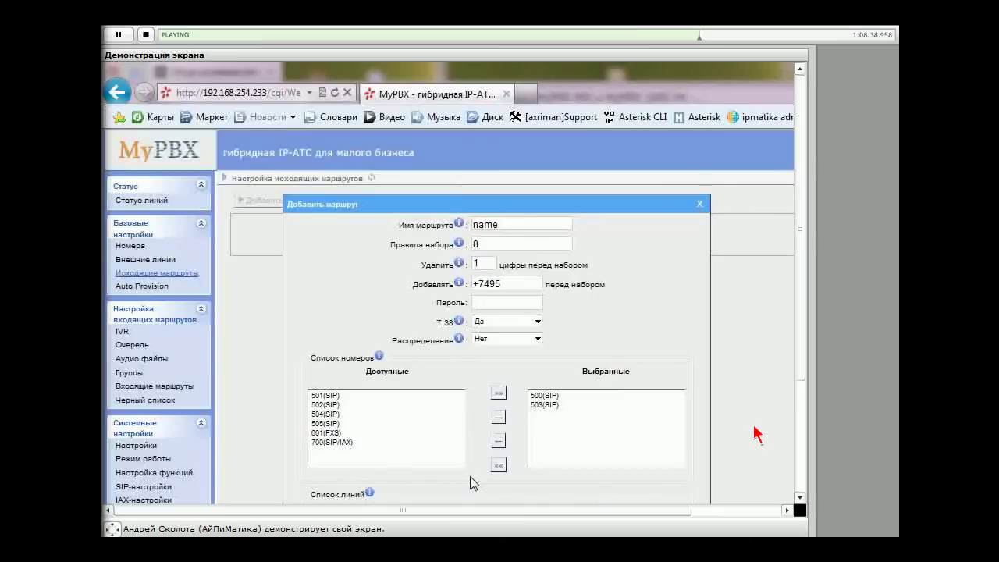
scroll(471, 483, "down", 4)
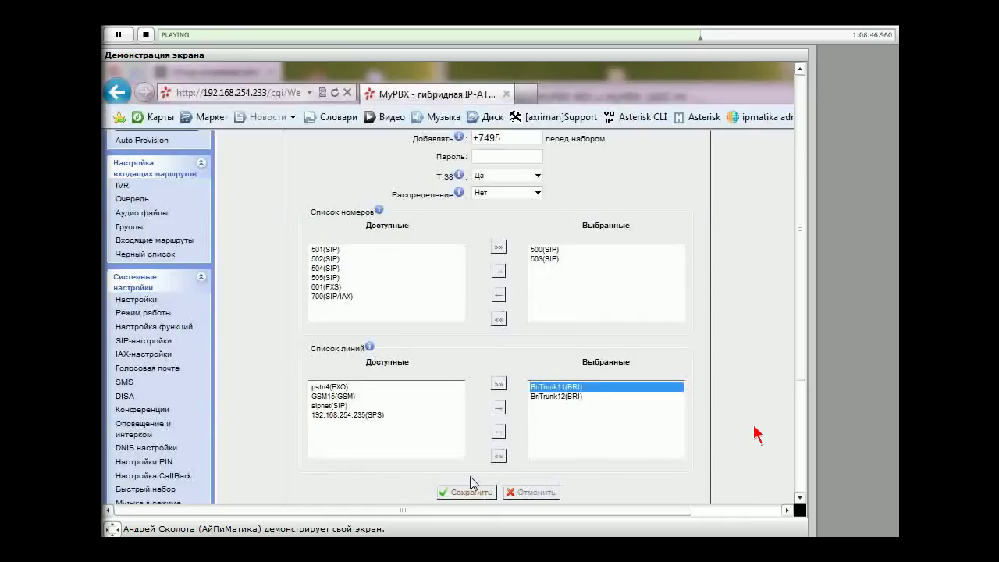
scroll(471, 482, "up", 2)
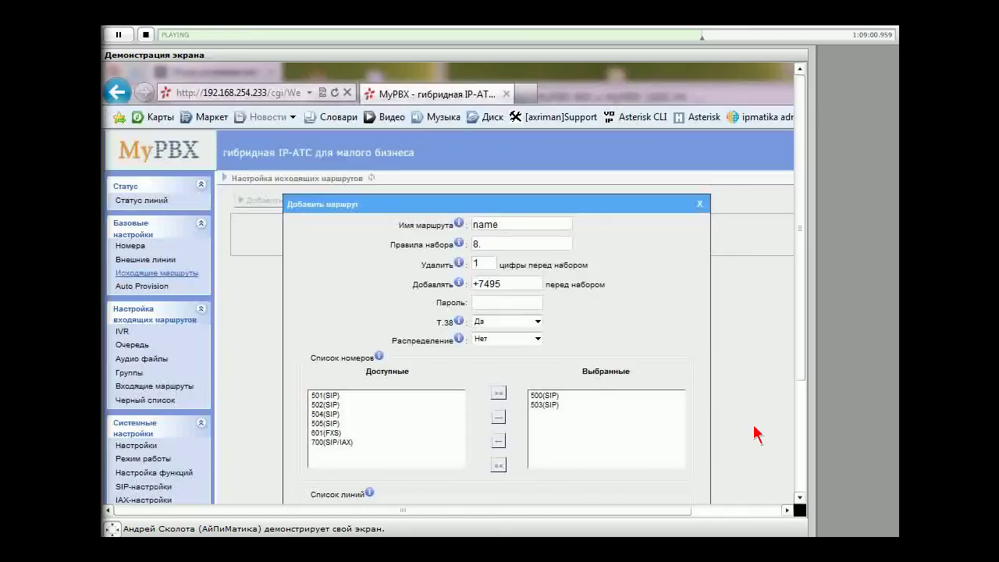
scroll(756, 435, "down", 2)
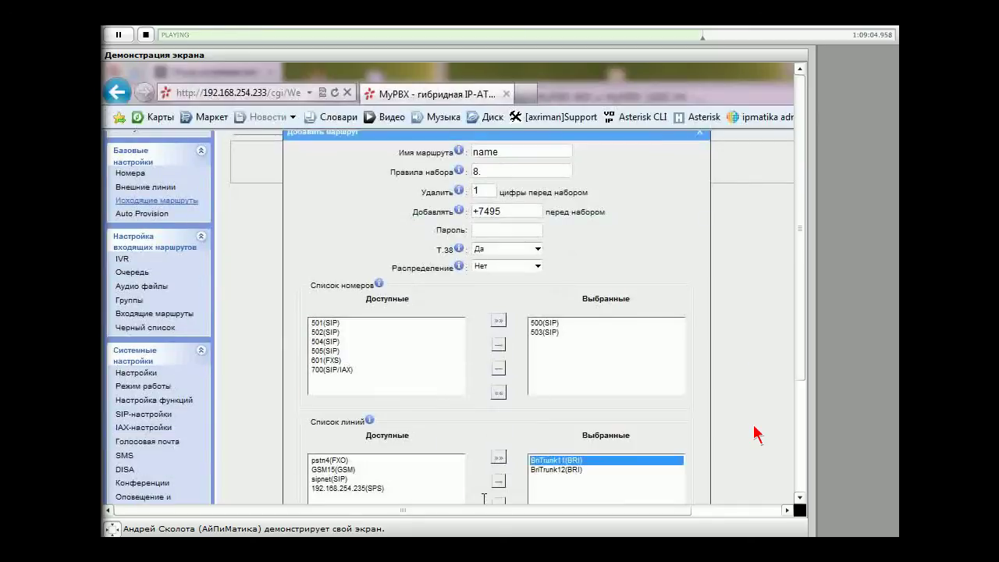
scroll(479, 424, "up", 1)
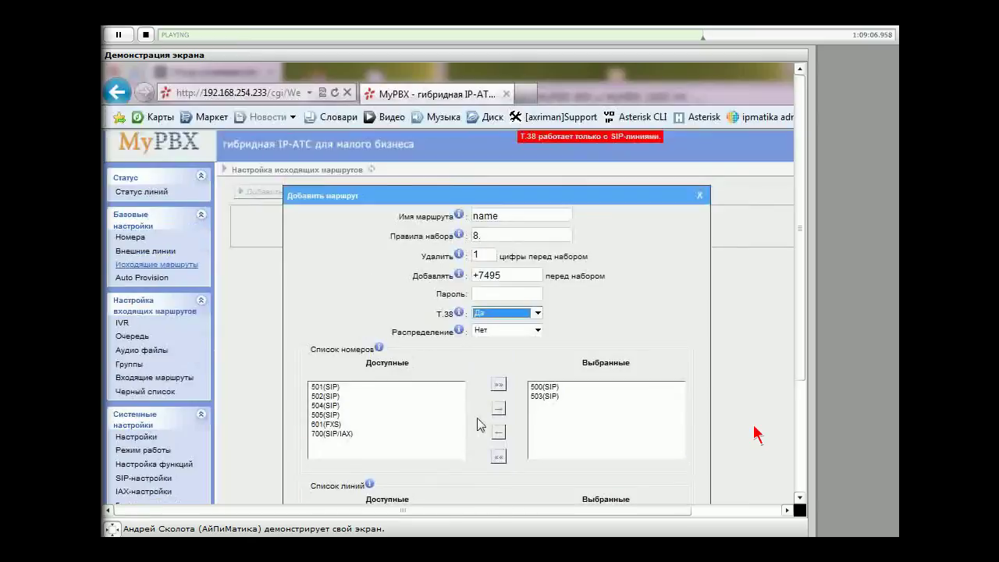
Switch T.38 to Нет and save the new outgoing route
left_click(510, 315)
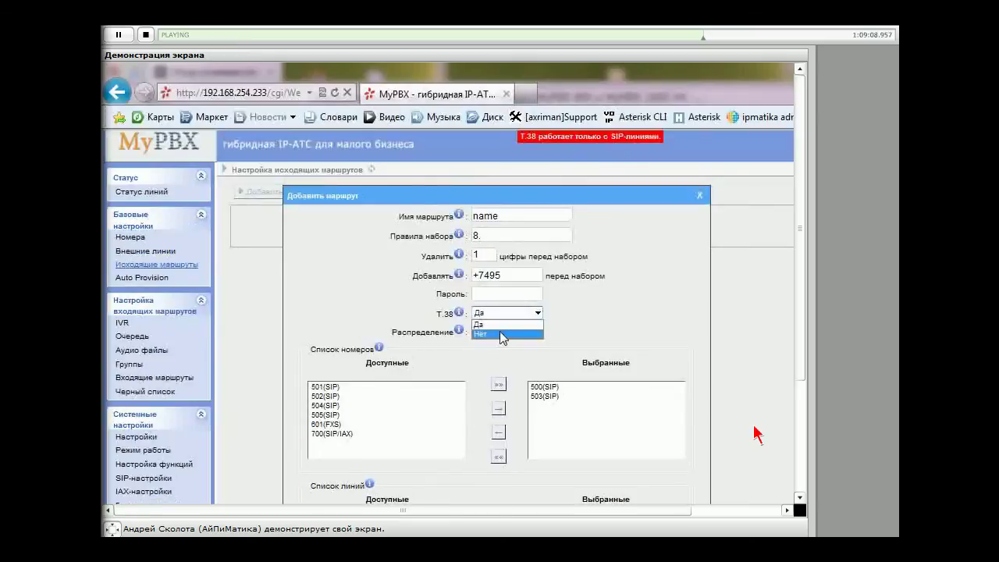
left_click(501, 334)
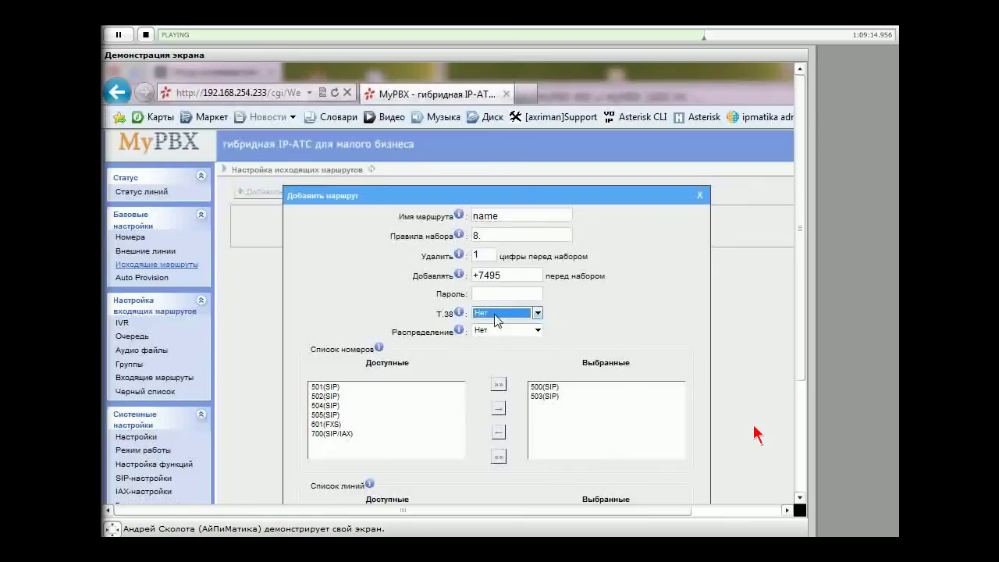
scroll(479, 432, "down", 5)
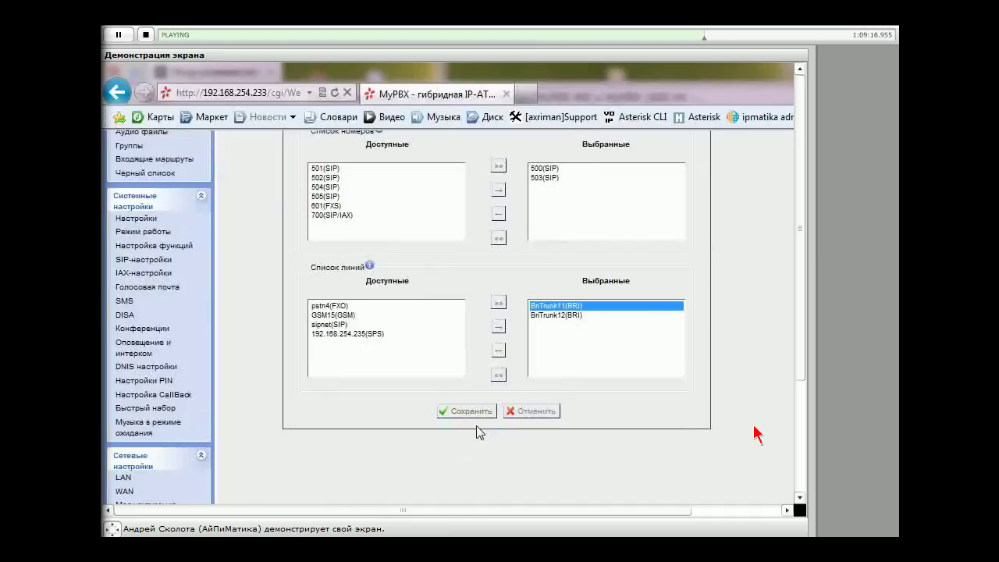
left_click(465, 410)
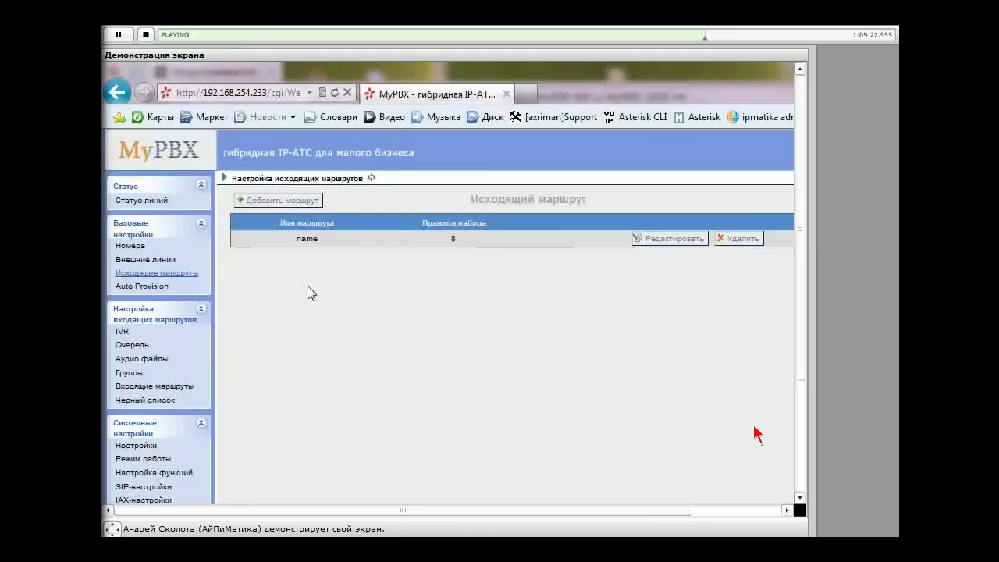
Open the saved route 'name' in the Редактировать dialog
double_click(307, 238)
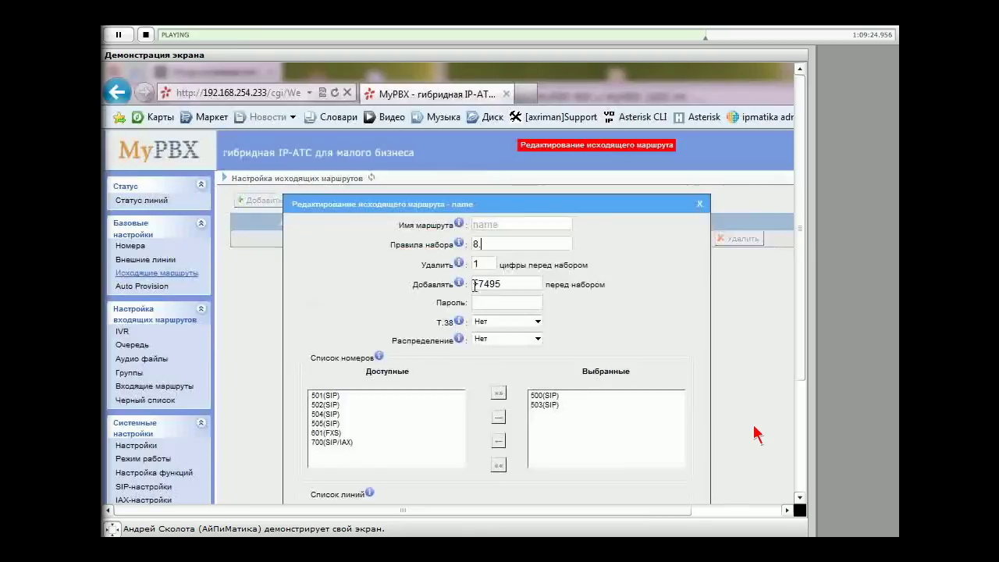
key("Escape")
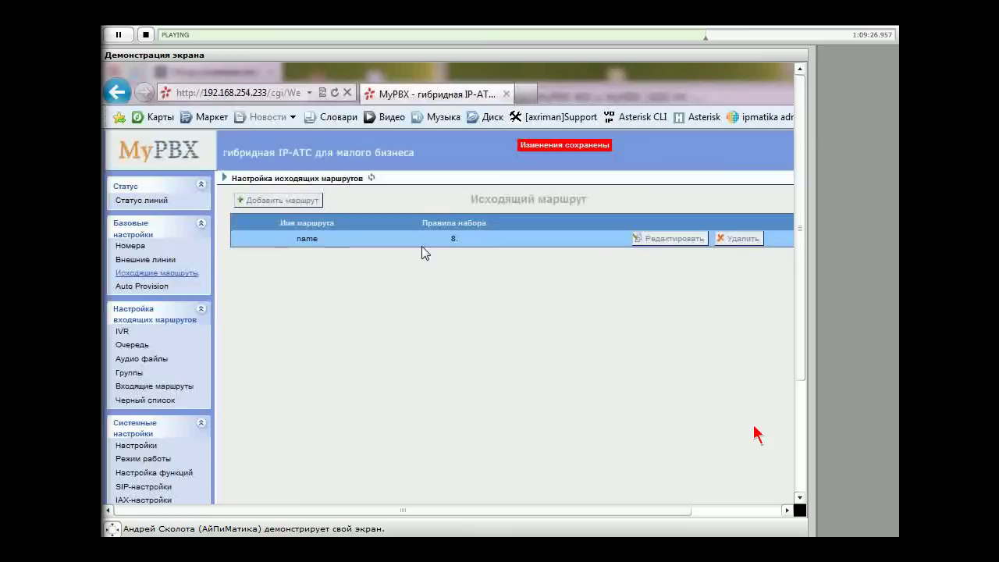
left_click(686, 242)
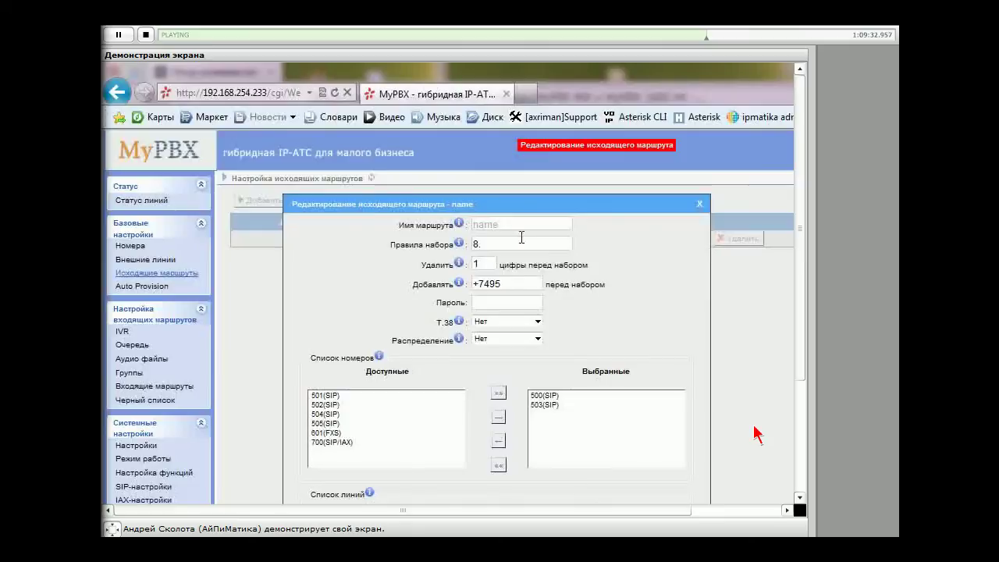
mouse_move(461, 242)
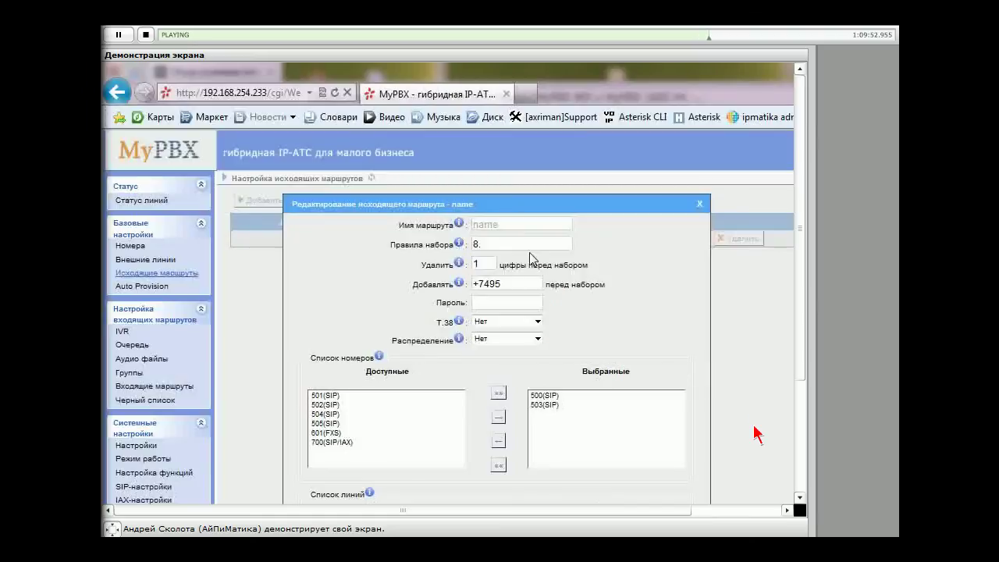
Clear the old dial rule, the +7495 prefix and the digits-to-strip value
key("BackSpace")
key("Tab")
key("Tab")
key("BackSpace")
key("shift+Tab")
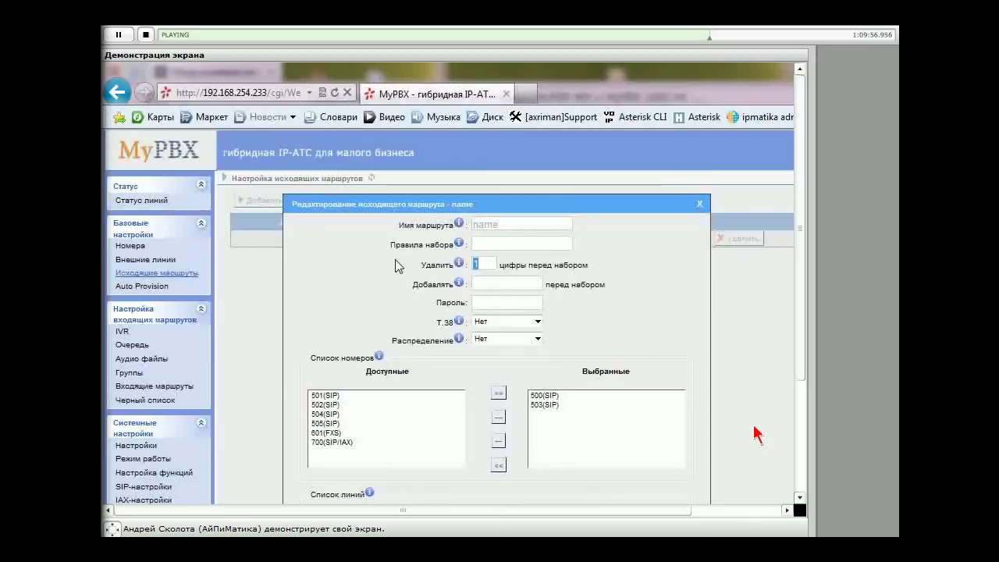
key("BackSpace")
Enter the new dial rule 849[56]xxxxxxx! and save the route
left_click(505, 245)
type("8495")
key("BackSpace")
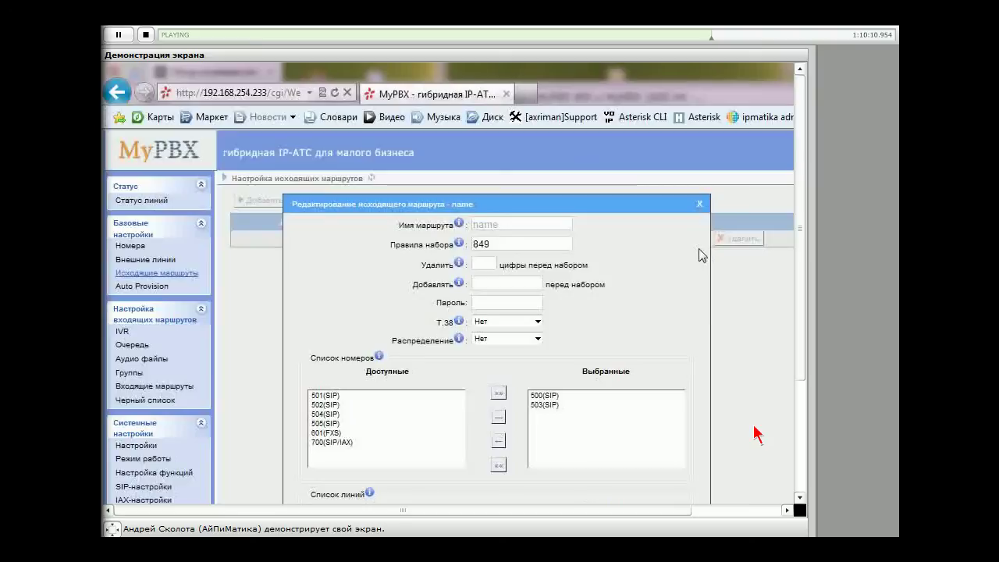
type("[56]xxxxxxxx!")
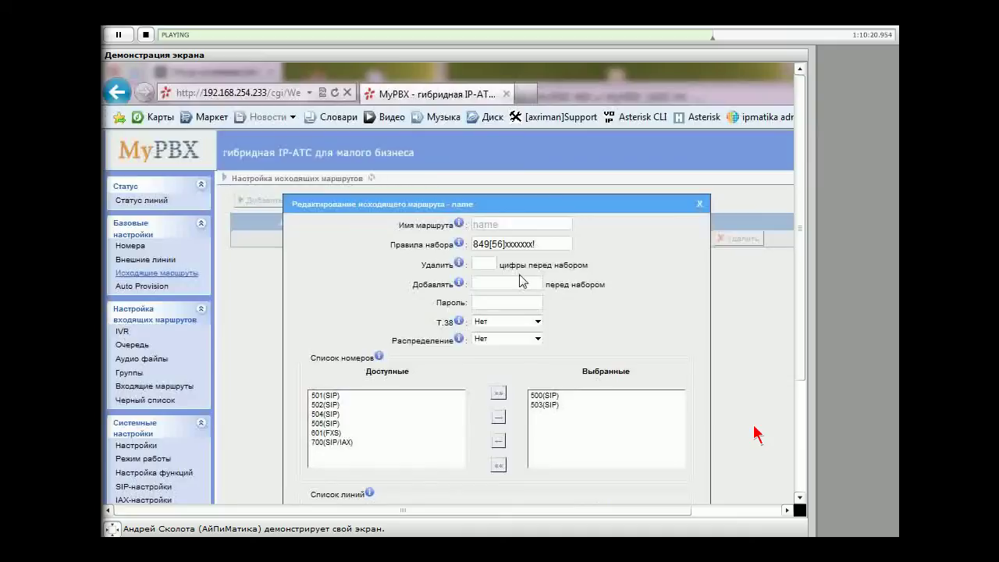
key("Home")
key("shift+Right")
key("shift+Right")
key("shift+Right")
key("shift+Right")
key("shift+Right")
key("shift+Right")
left_click(652, 286)
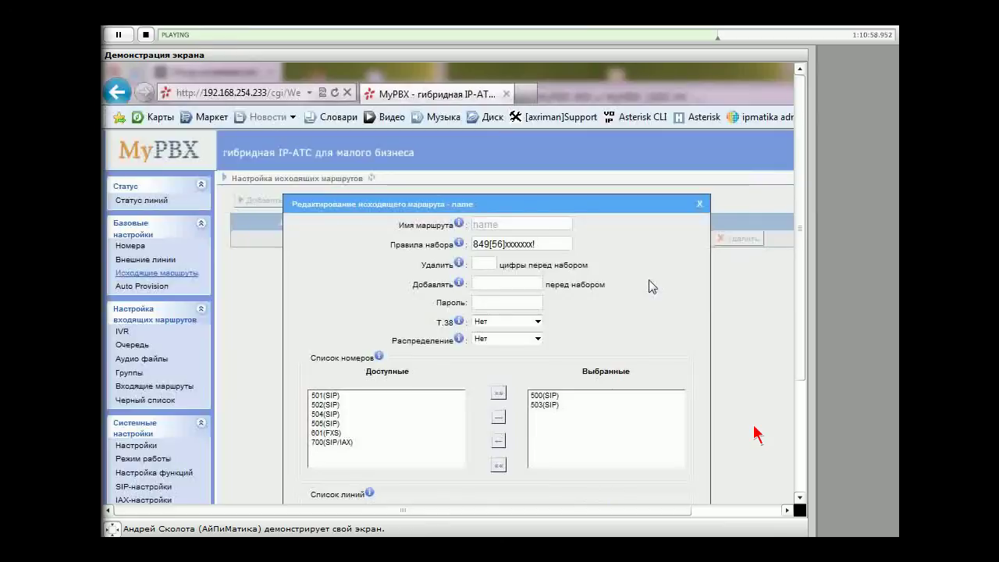
scroll(652, 287, "down", 3)
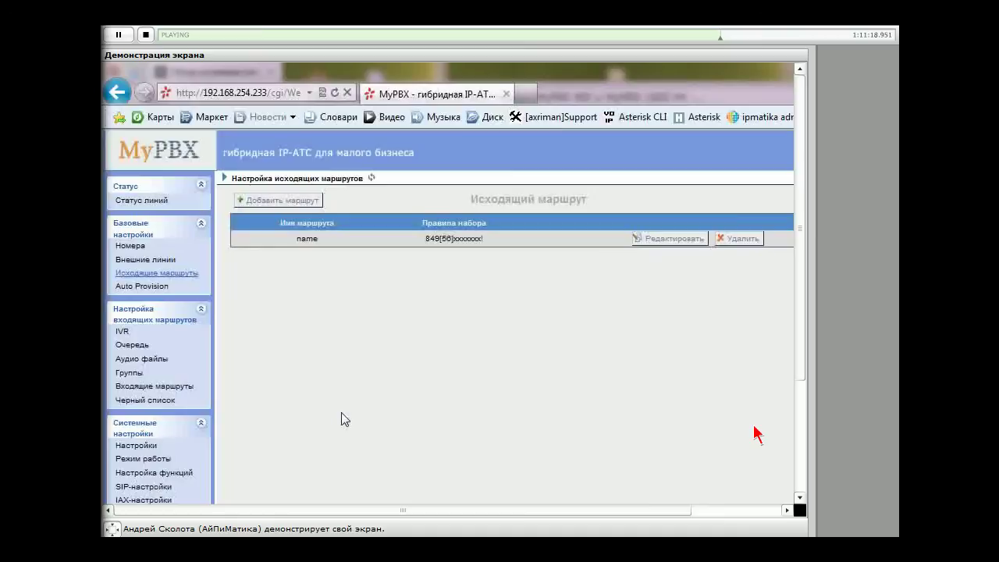
scroll(341, 412, "down", 3)
Open Межсетевой экран under Сетевые настройки to view the firewall settings
scroll(341, 420, "down", 3)
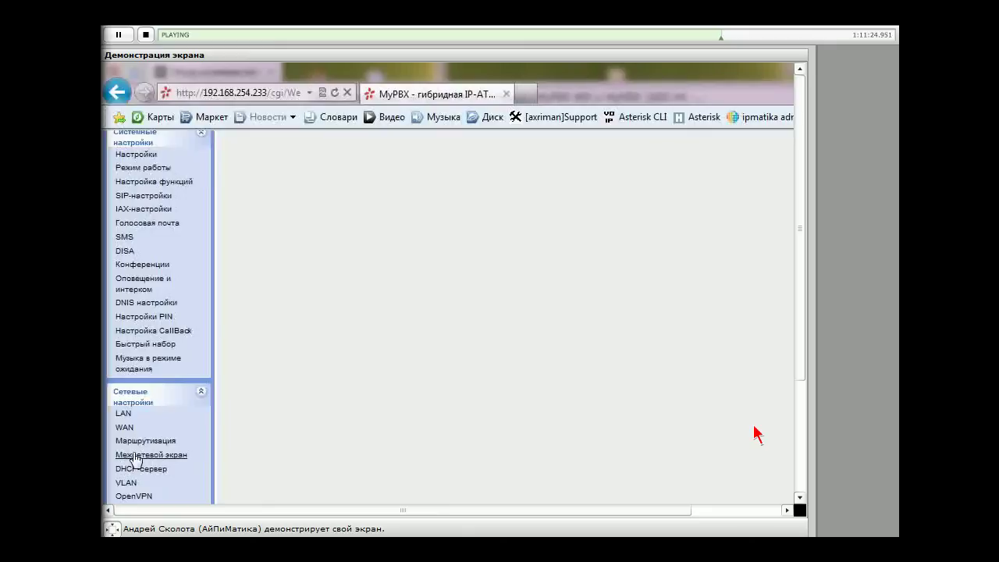
left_click(135, 455)
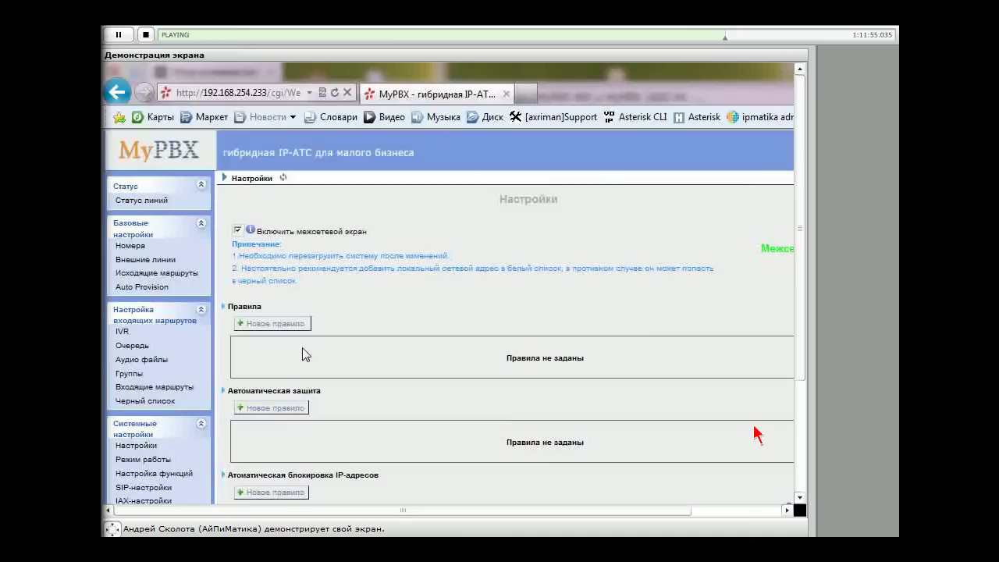
scroll(305, 355, "down", 2)
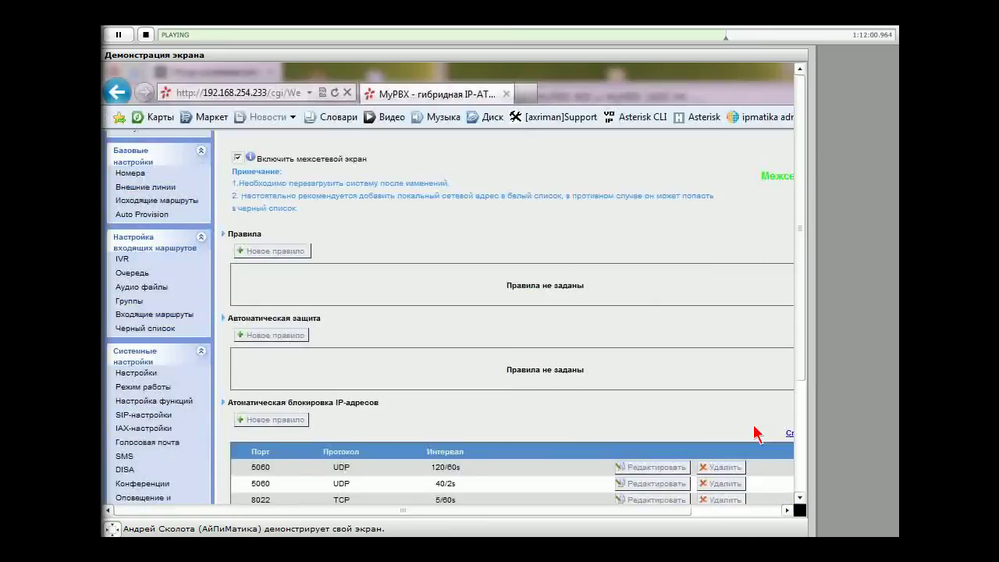
left_click_drag(251, 452, 461, 508)
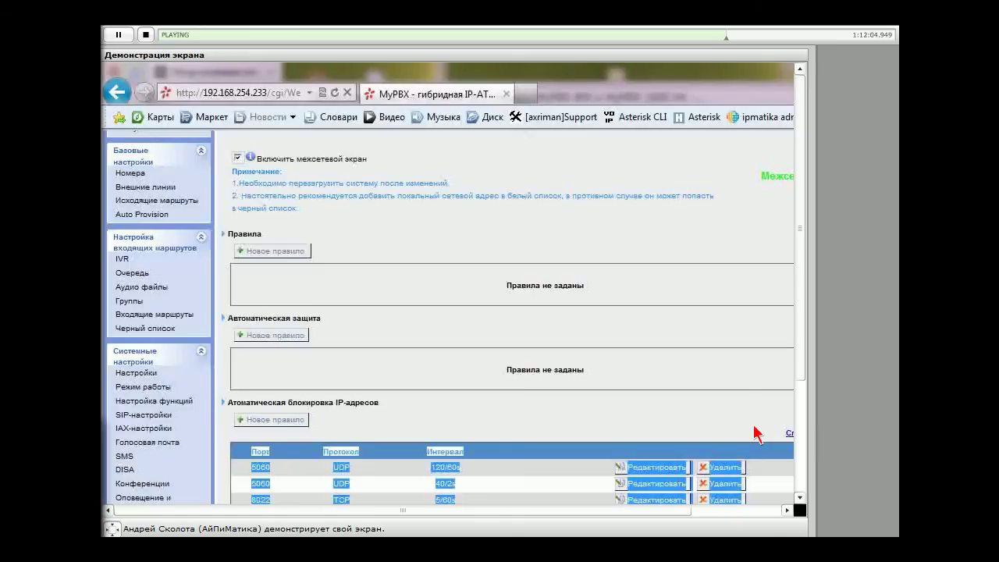
left_click(241, 483)
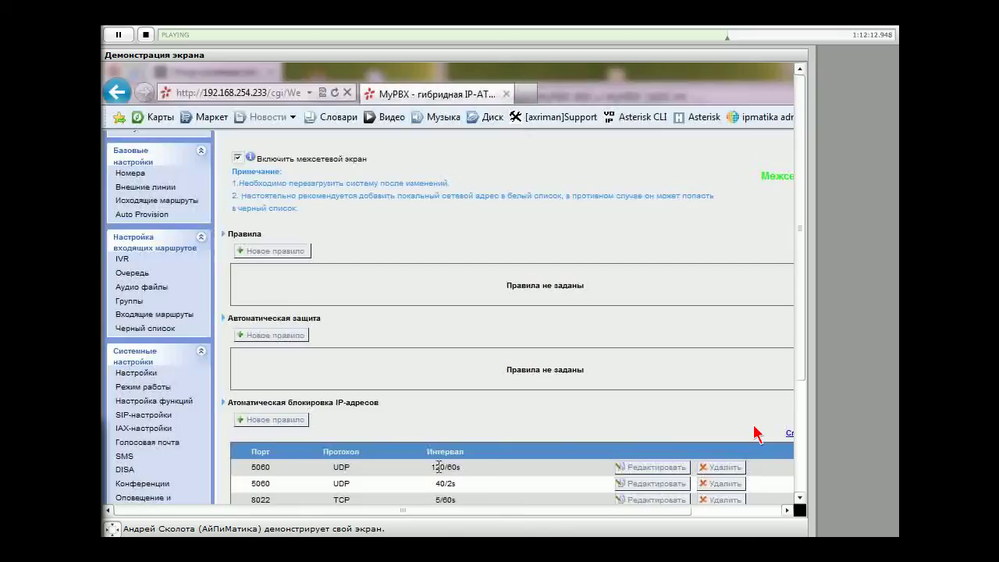
left_click(493, 479)
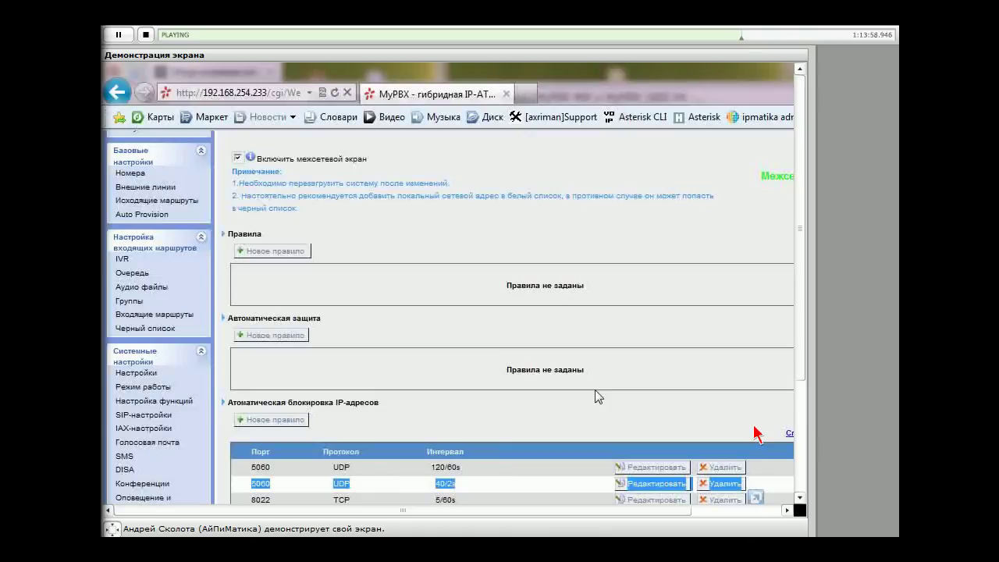
left_click(412, 324)
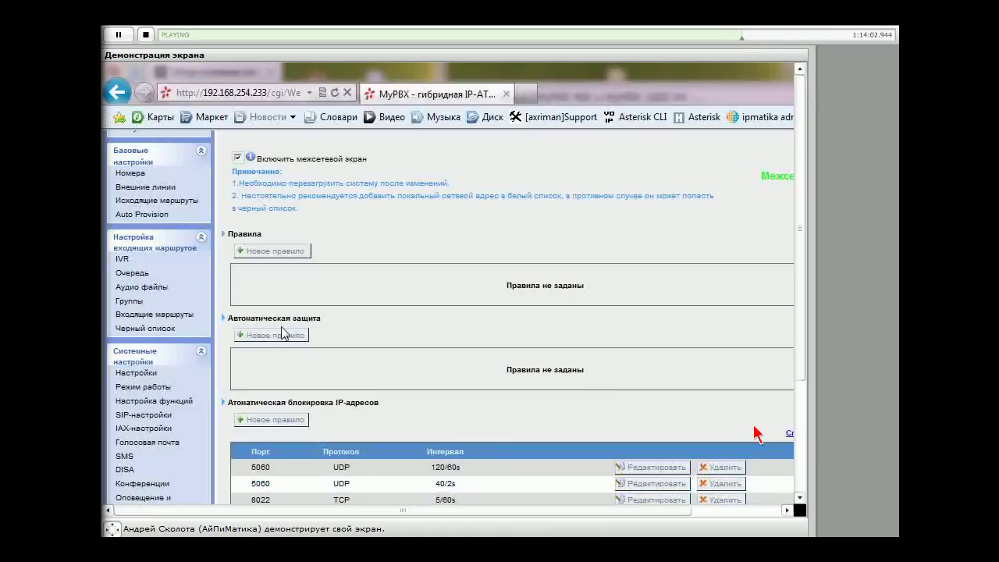
scroll(390, 344, "up", 2)
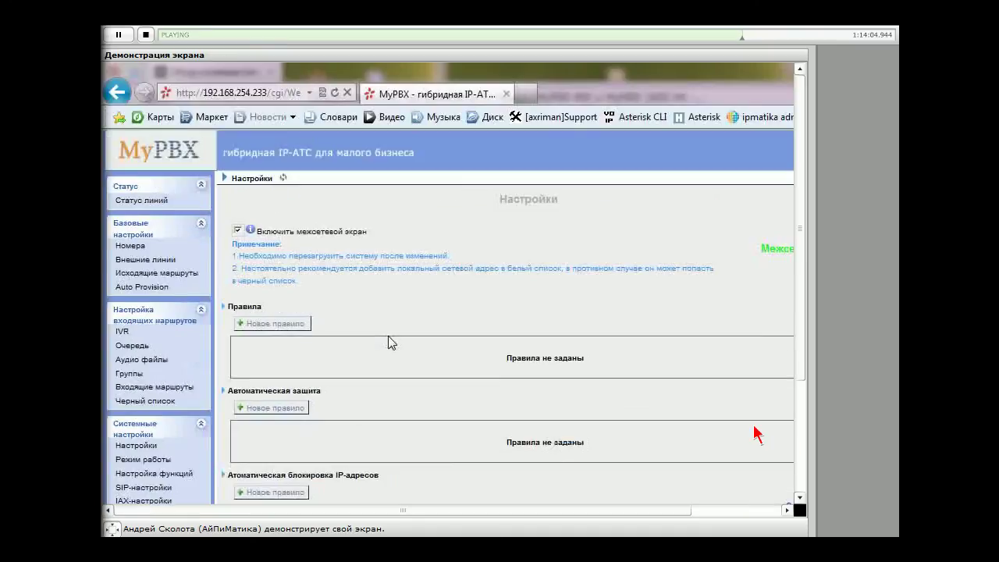
double_click(243, 307)
Create a new firewall rule named 'local', leaving the description empty
left_click(294, 324)
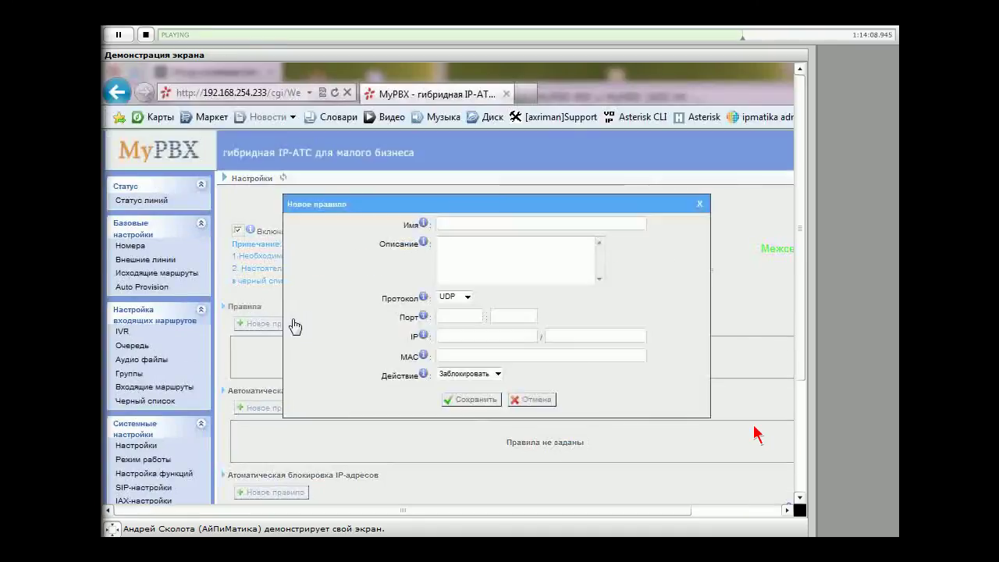
left_click(461, 223)
type("LOCAQ")
key("BackSpace")
key("BackSpace")
key("BackSpace")
key("BackSpace")
key("BackSpace")
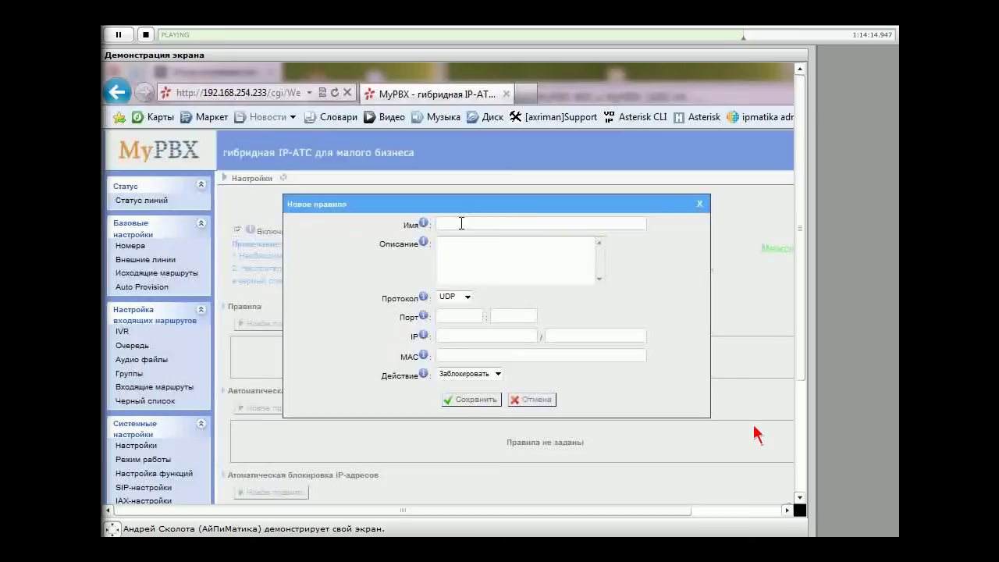
type("local")
left_click(488, 259)
type("fs")
key("BackSpace")
key("BackSpace")
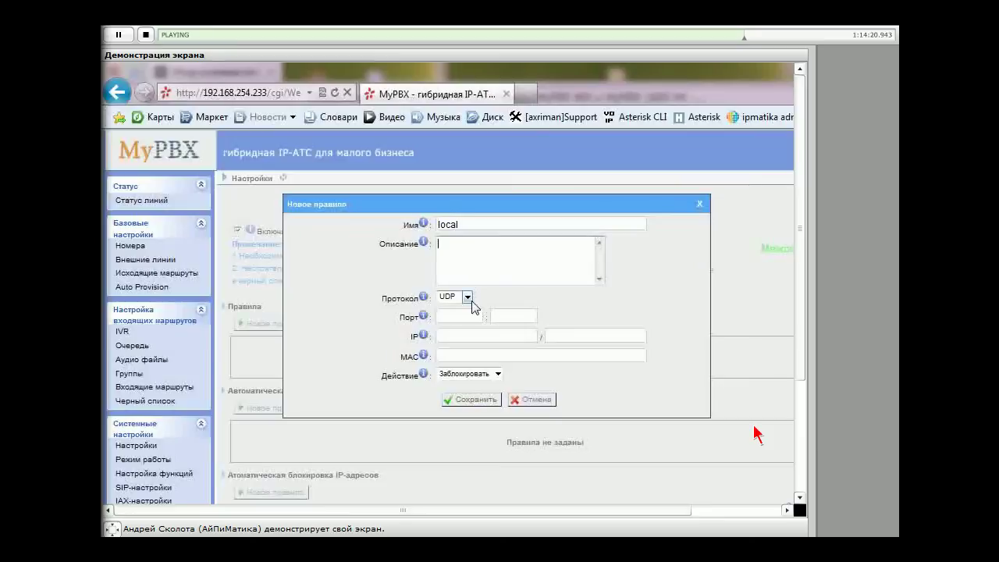
Set the rule's protocol to BOTH and its port range to 1–65535
left_click(467, 297)
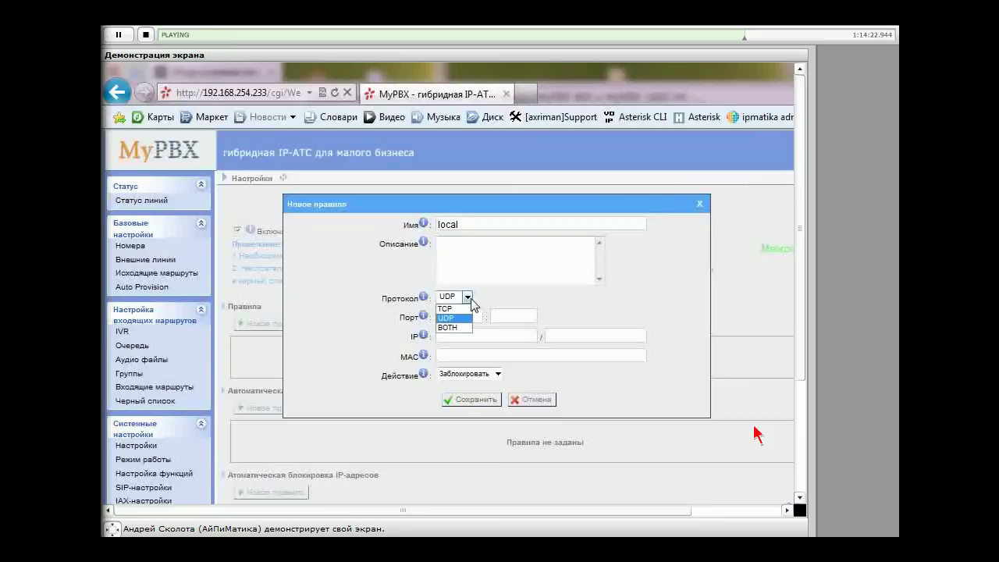
left_click(452, 328)
left_click(453, 320)
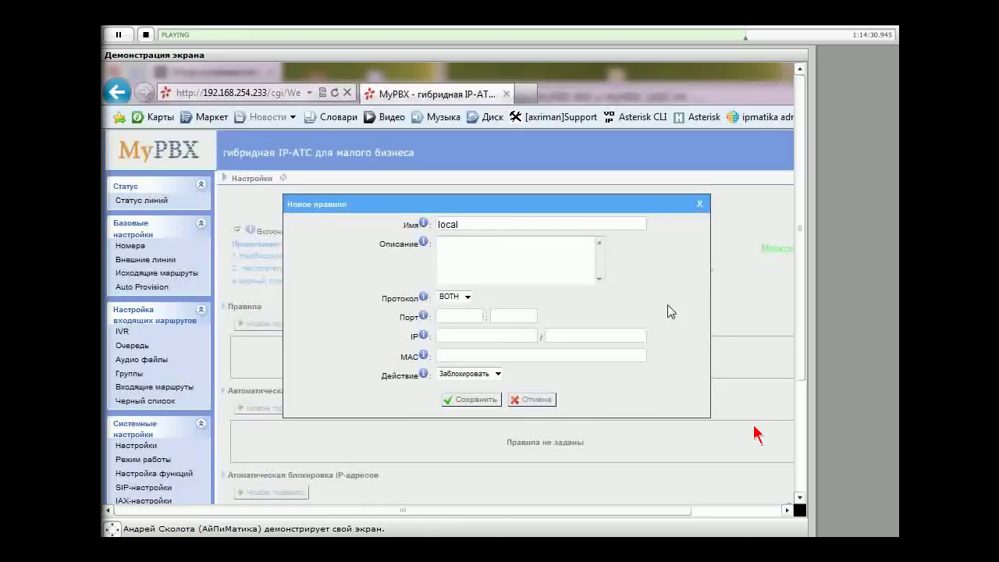
mouse_move(425, 315)
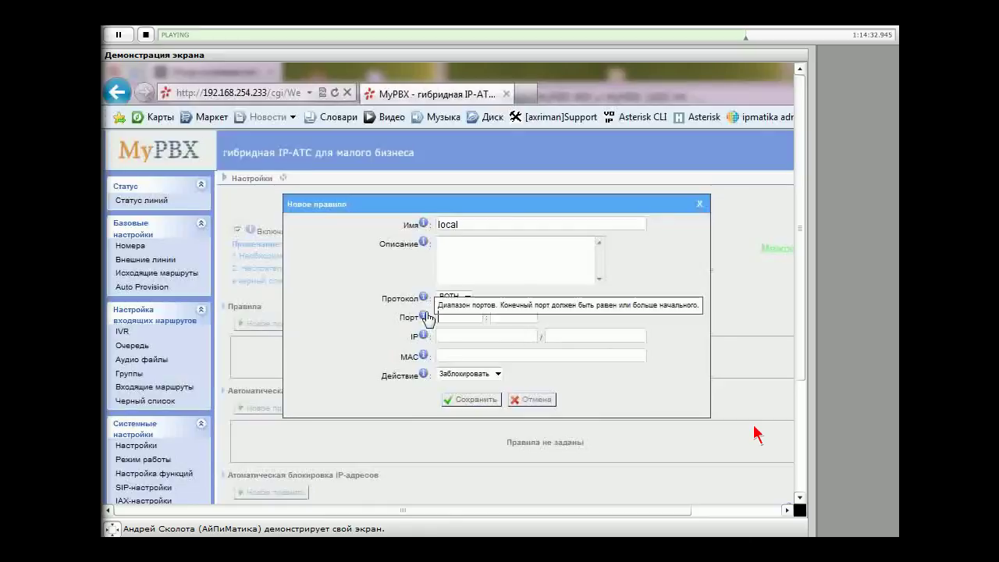
type("1")
key("Tab")
type("6")
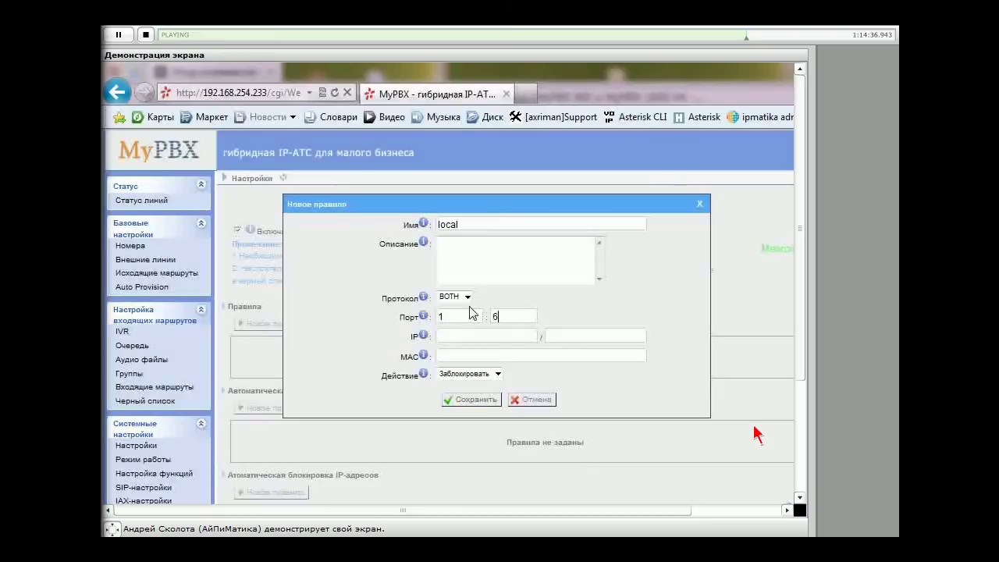
type("5535")
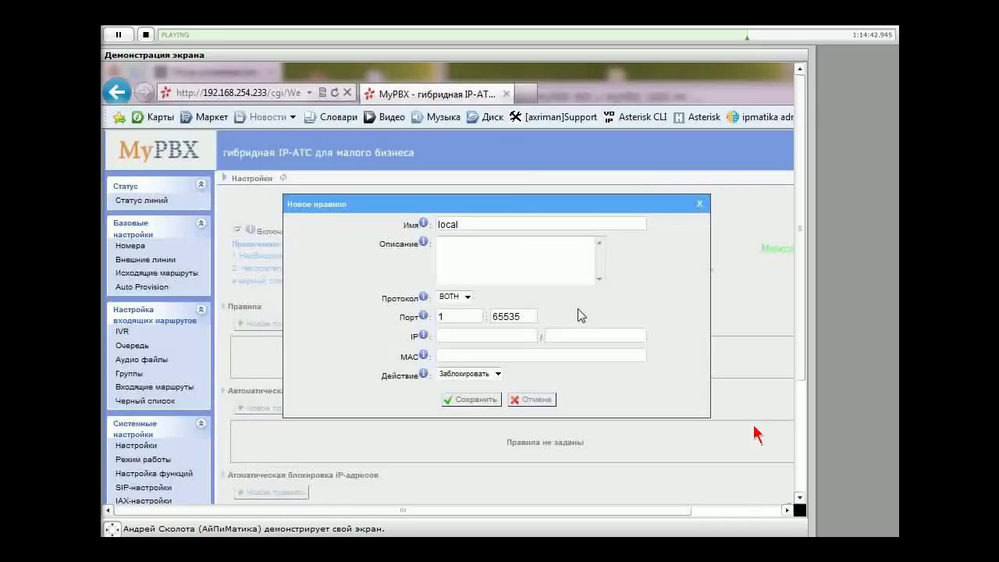
Enter IP address 192.168.254.0 and subnet mask 255.255.255.0 for the local rule
left_click(484, 334)
type("192.1")
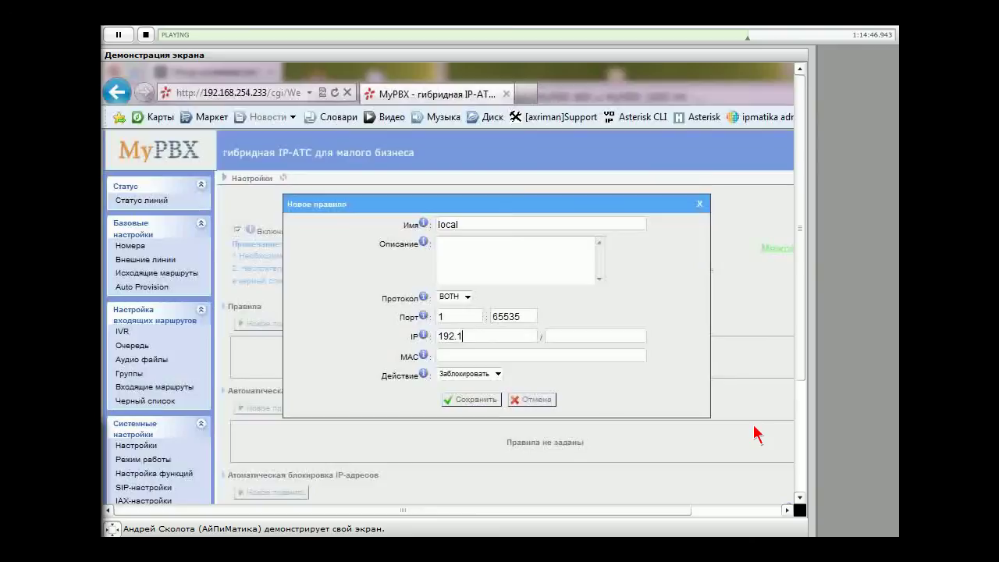
type("68.254.0")
key("Tab")
type("255.255.255.0")
Set the local rule's Действие to Разрешить so matching traffic is allowed
mouse_move(426, 298)
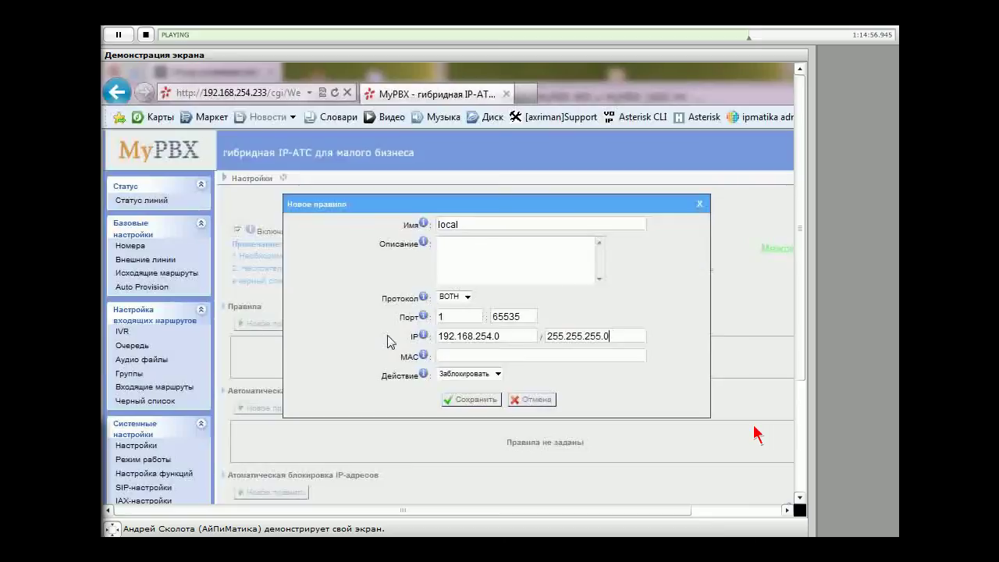
mouse_move(425, 222)
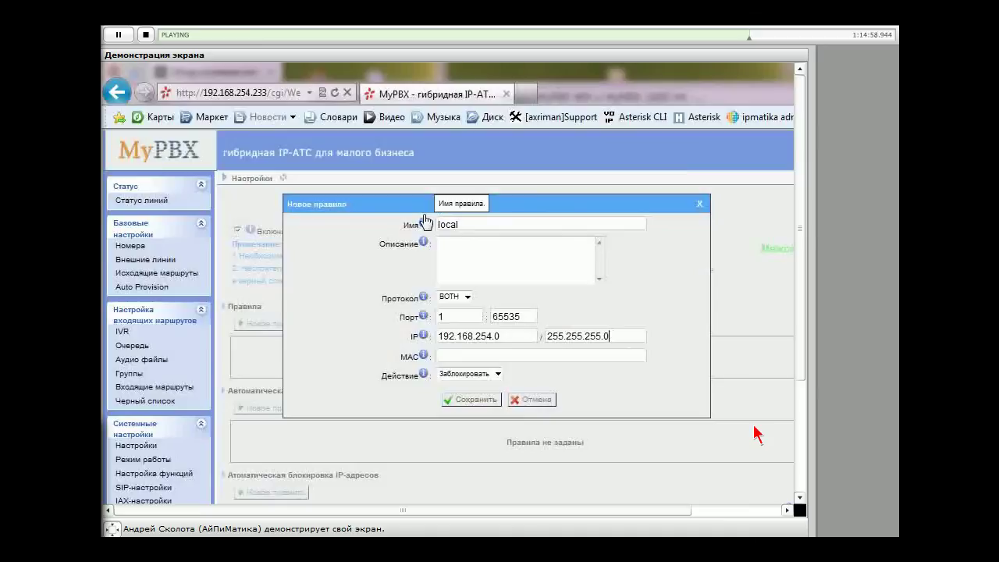
mouse_move(423, 243)
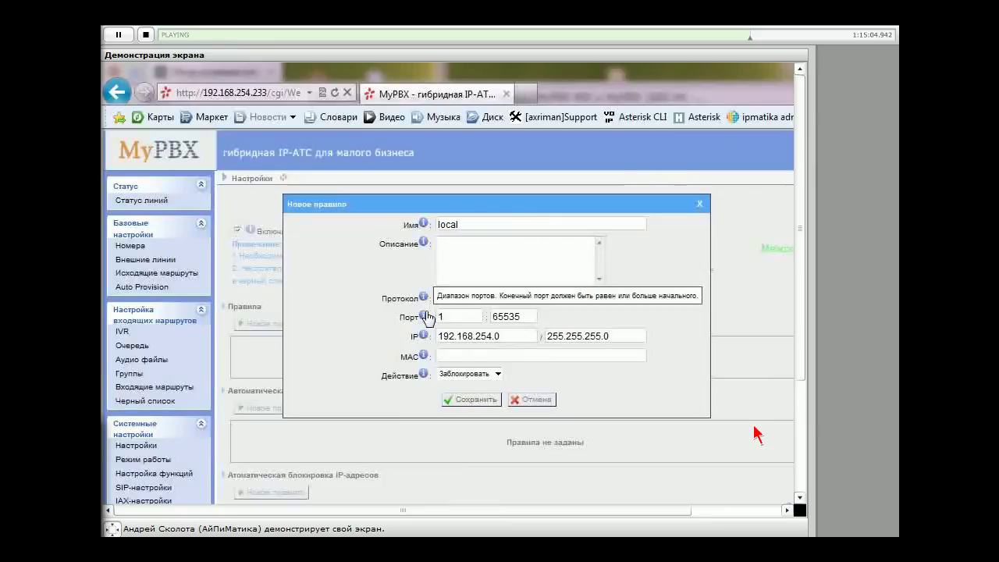
mouse_move(428, 337)
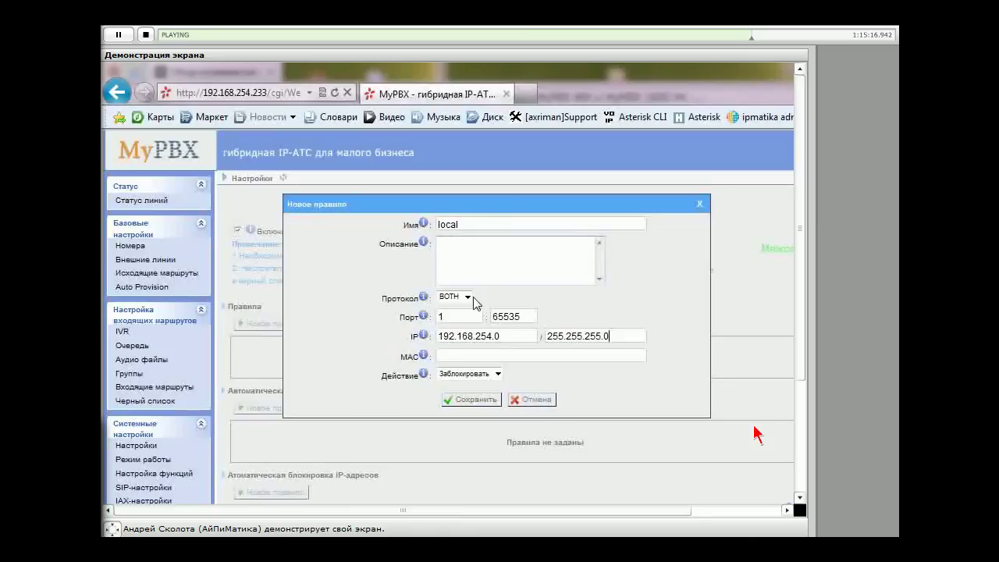
double_click(483, 336)
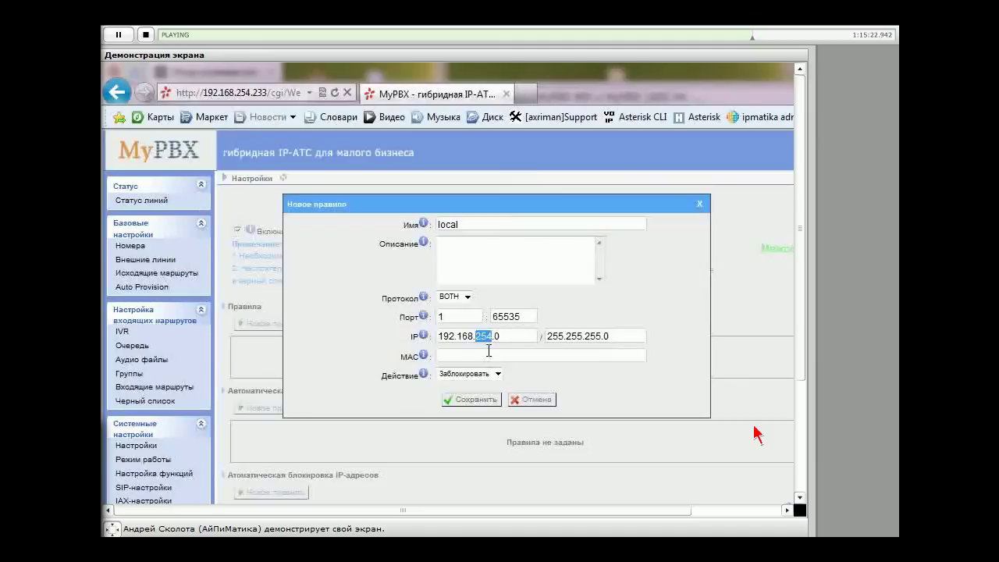
left_click(498, 374)
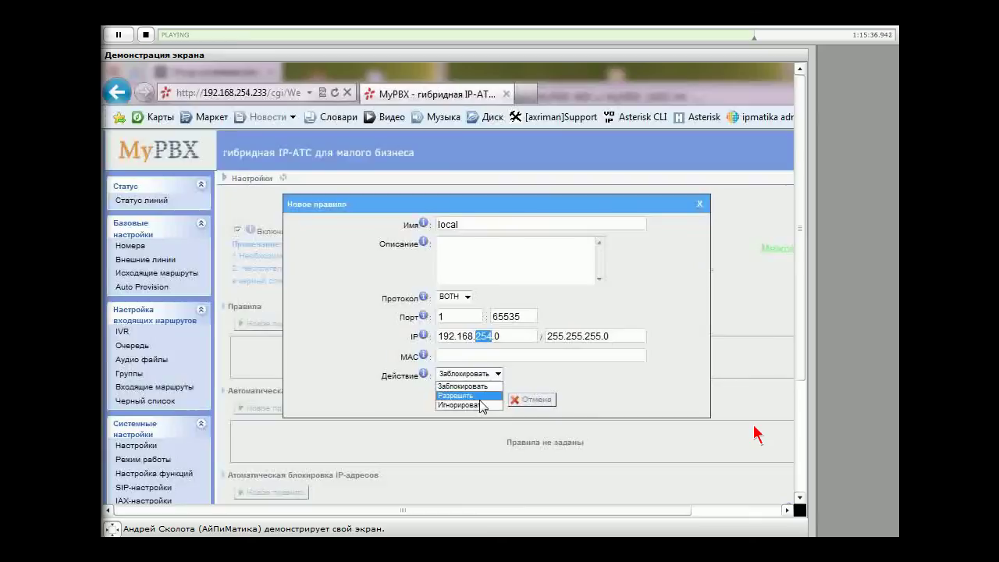
left_click(468, 396)
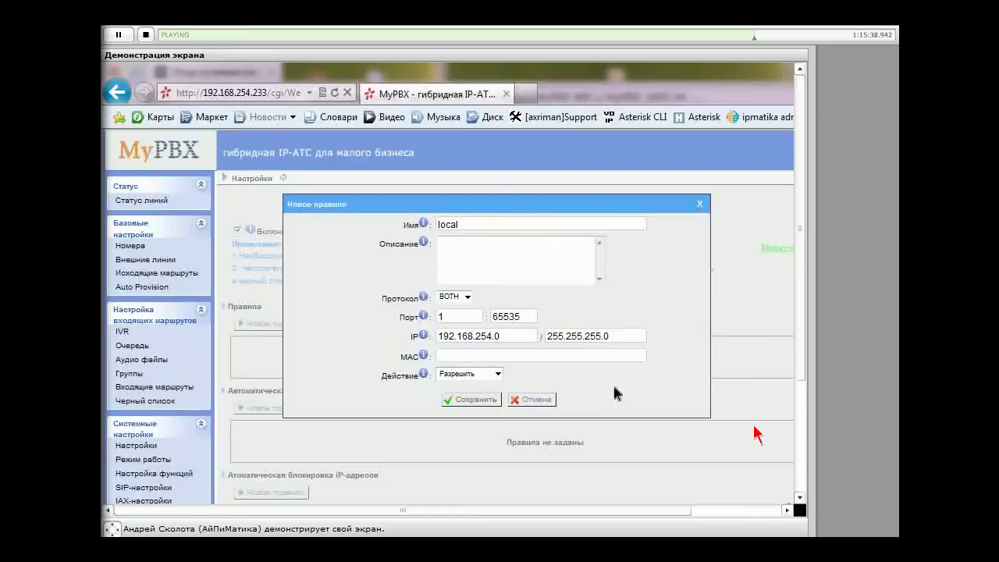
Save the rule and check the table lists ACCEPT, local, BOTH, 192.168.254.0/255.255.255.0, ports 1:65535
left_click(472, 400)
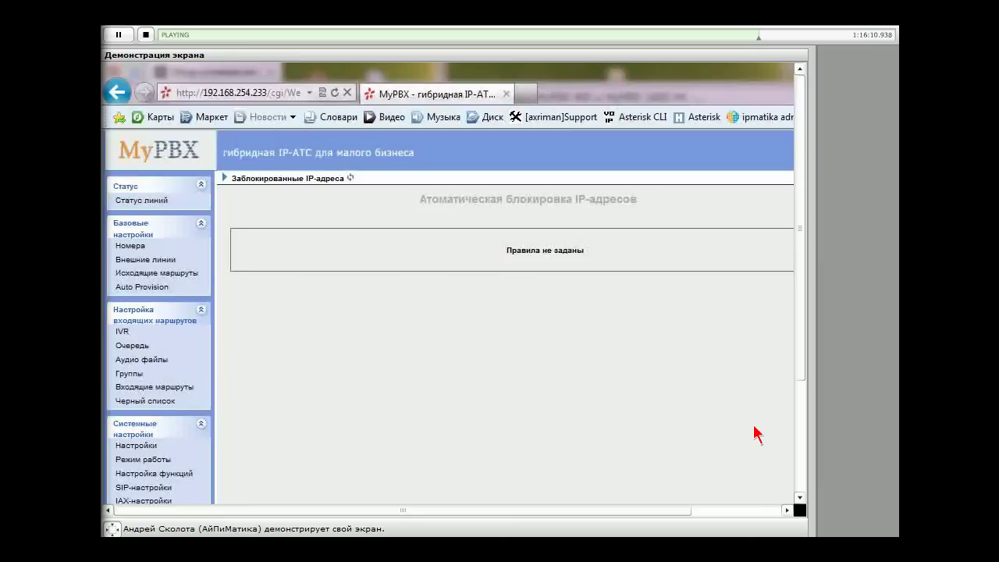
scroll(754, 427, "down", 1)
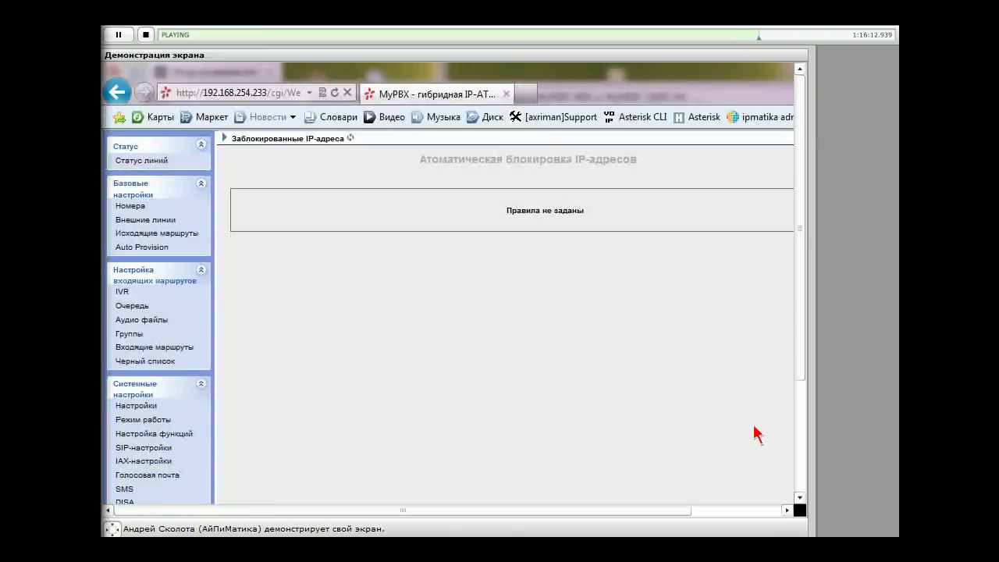
scroll(755, 428, "up", 5)
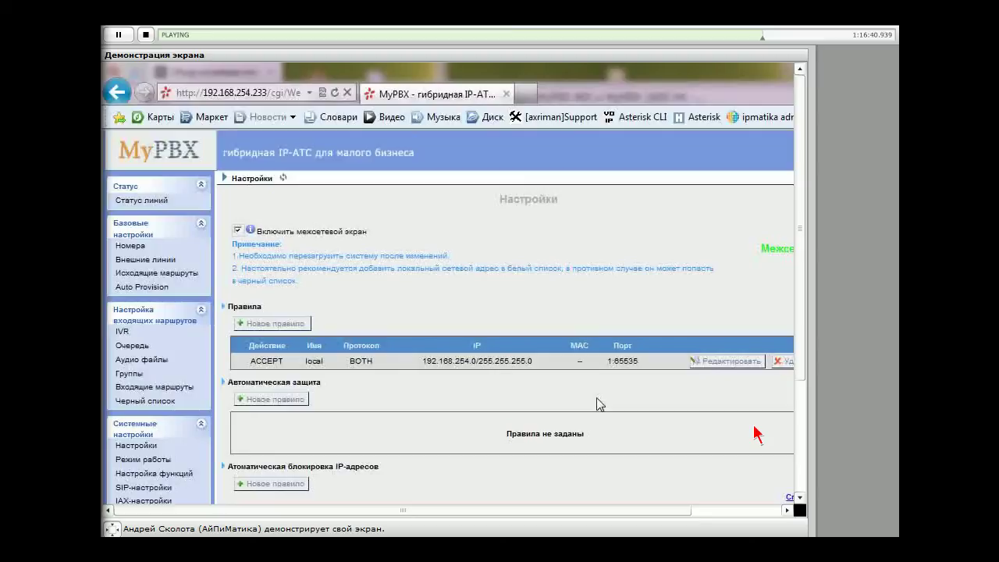
scroll(596, 403, "down", 3)
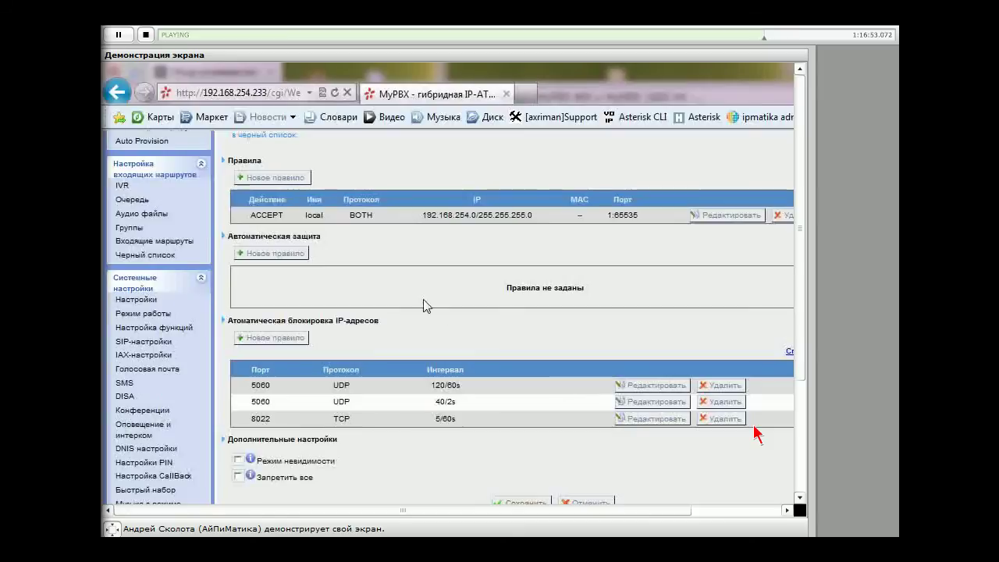
scroll(423, 306, "up", 1)
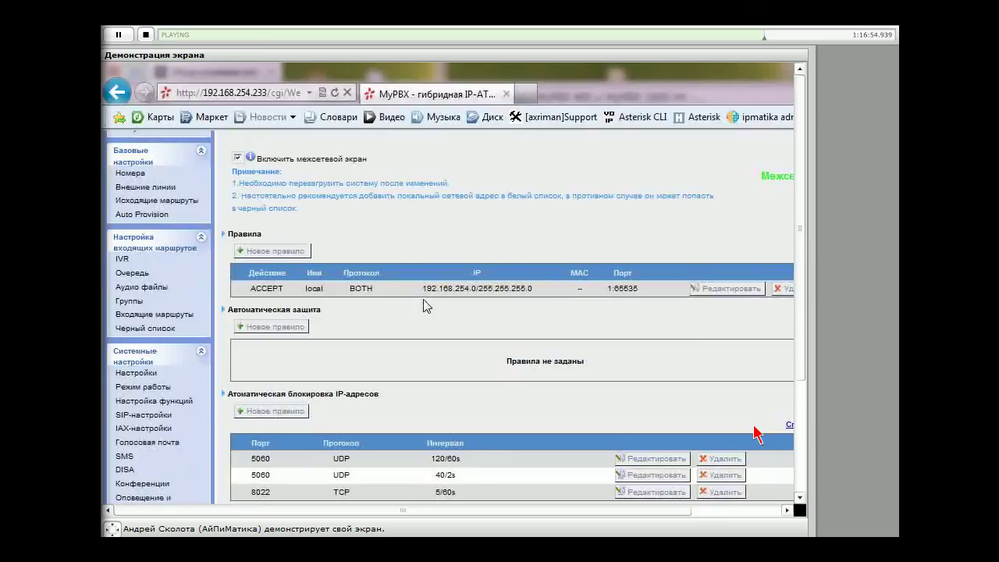
left_click(291, 331)
scroll(757, 434, "up", 1)
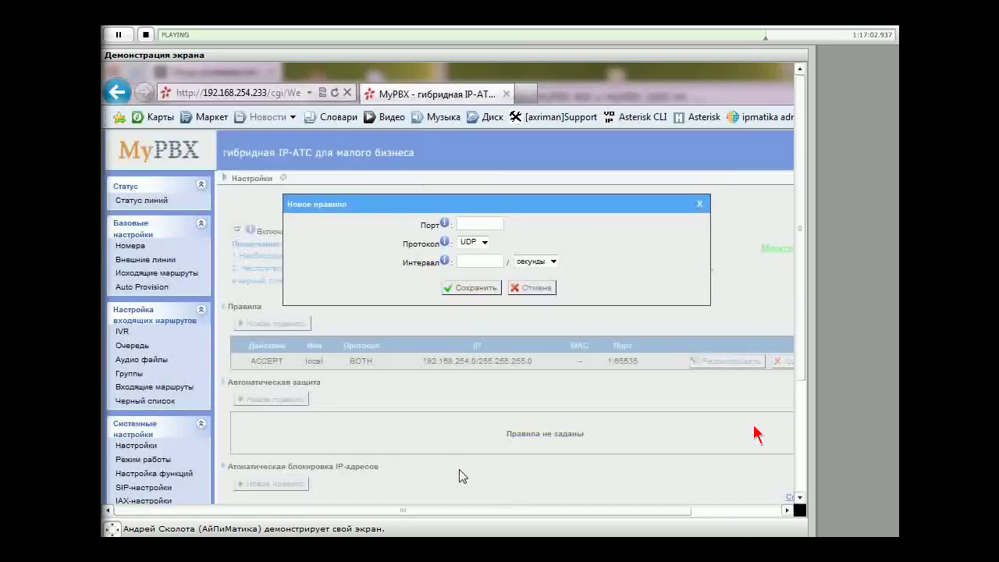
mouse_move(443, 224)
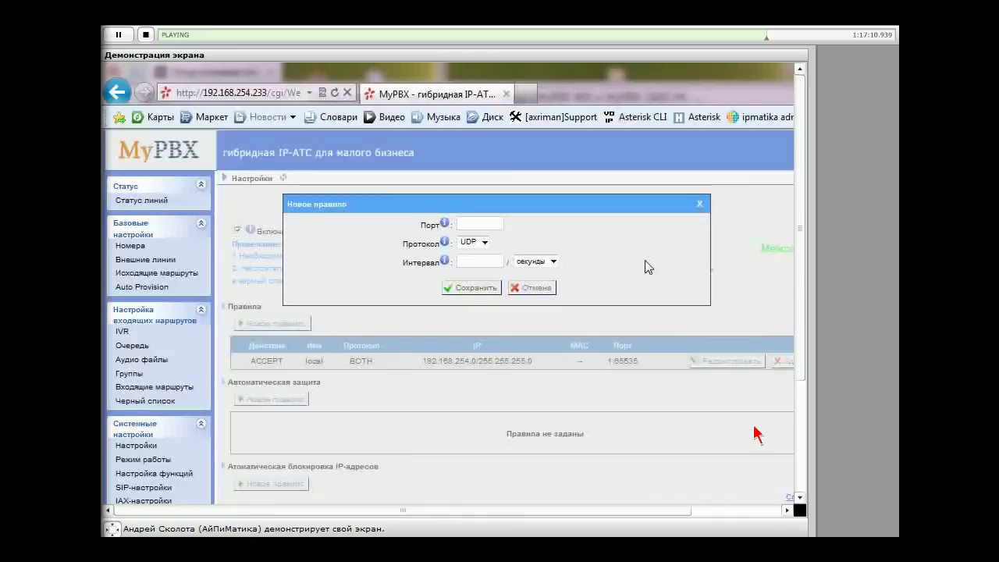
left_click(533, 288)
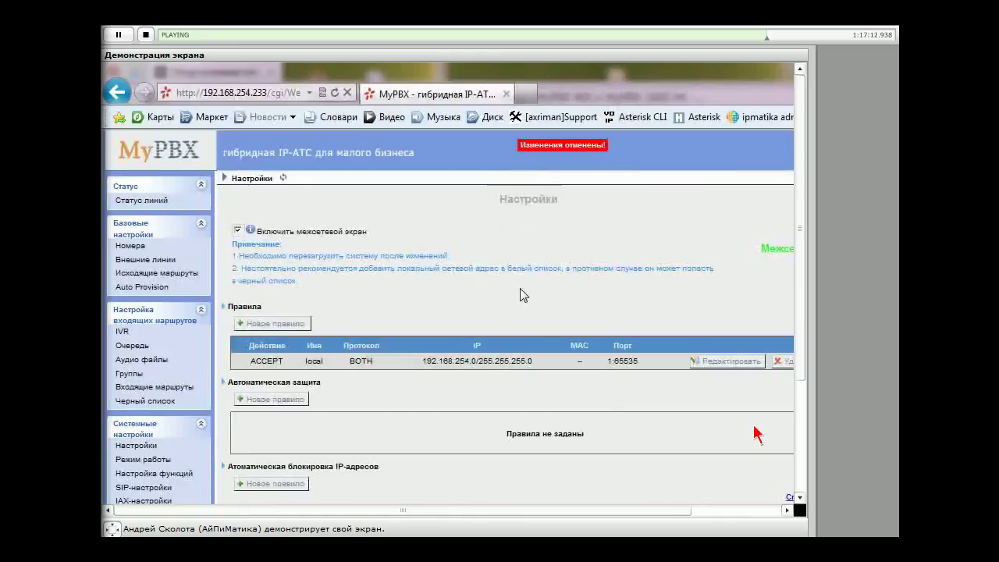
Scroll the firewall page down to the Дополнительные настройки section containing Запретить все
scroll(520, 288, "down", 2)
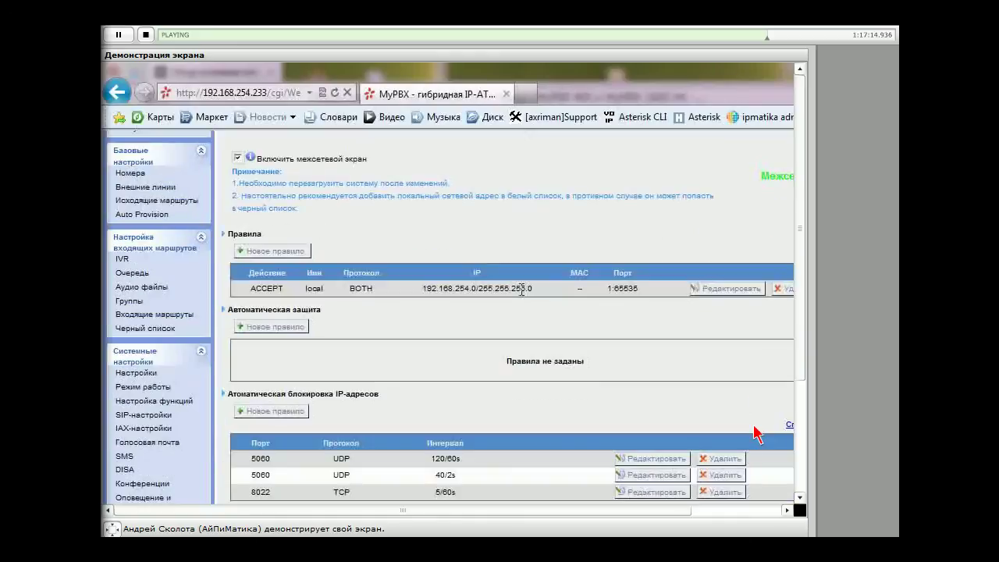
scroll(755, 433, "down", 2)
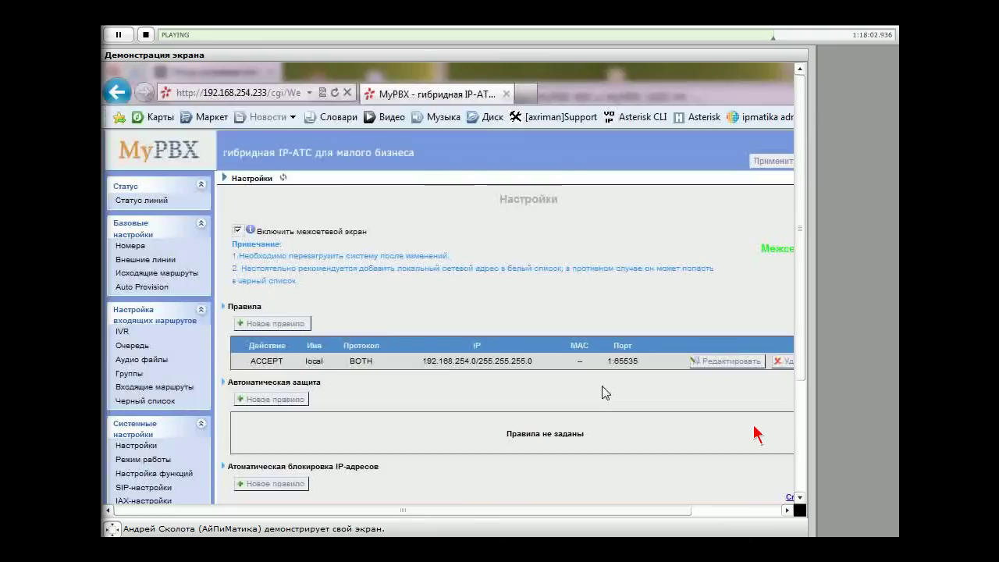
scroll(606, 393, "down", 5)
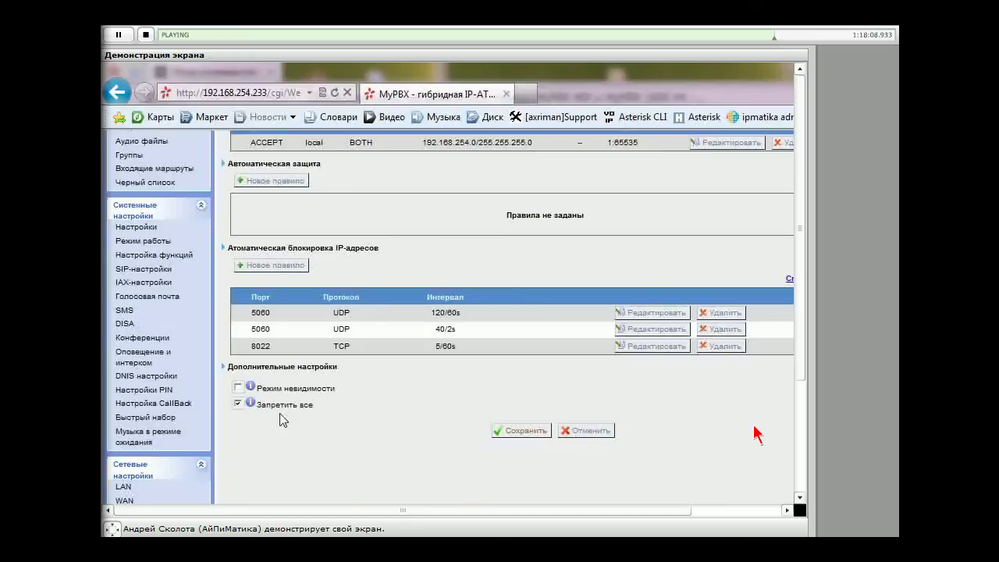
scroll(352, 377, "up", 5)
scroll(352, 378, "down", 4)
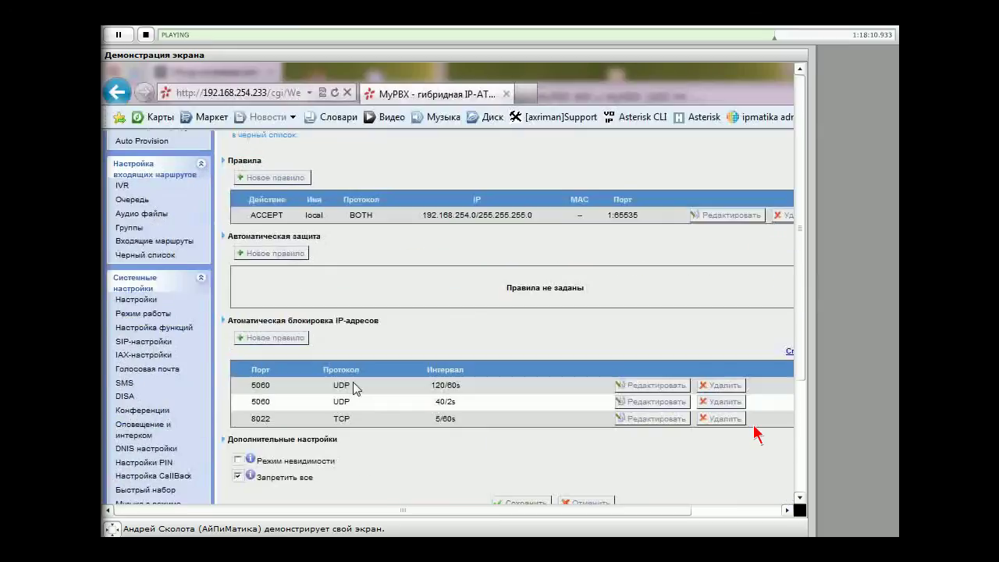